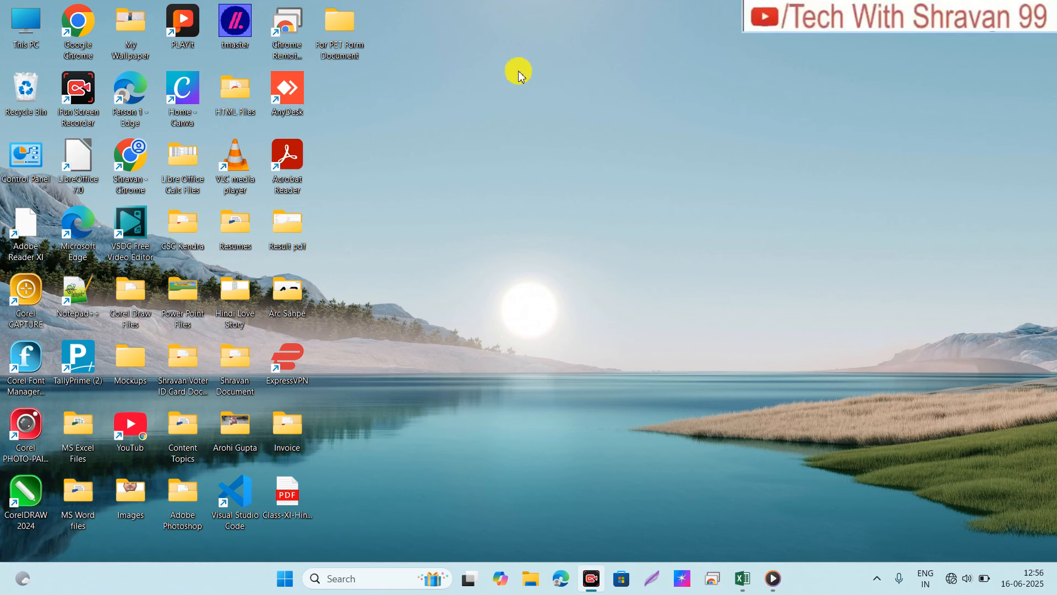
right_click(519, 72)
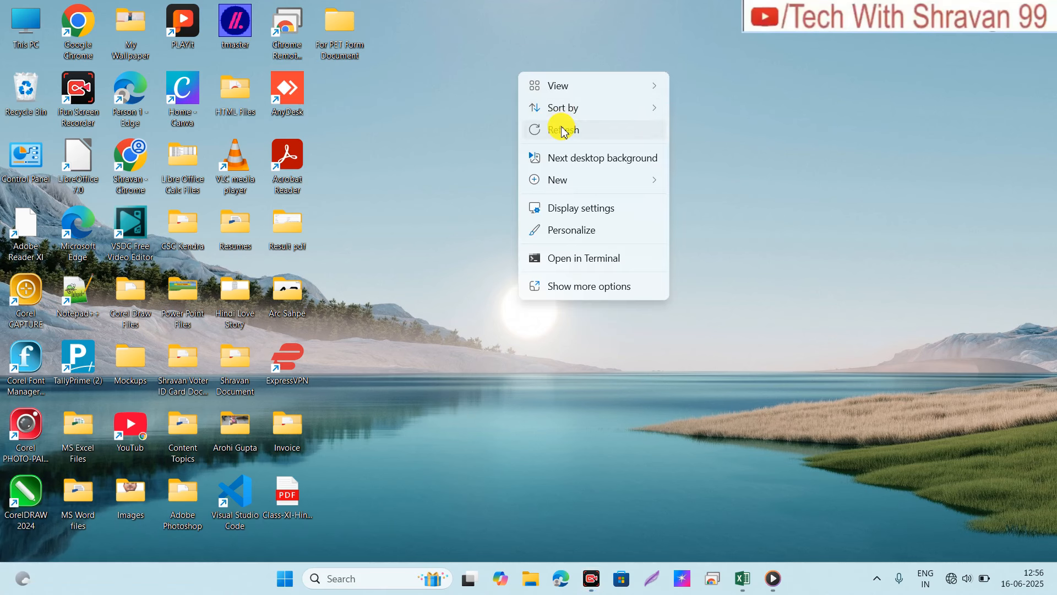
left_click(562, 129)
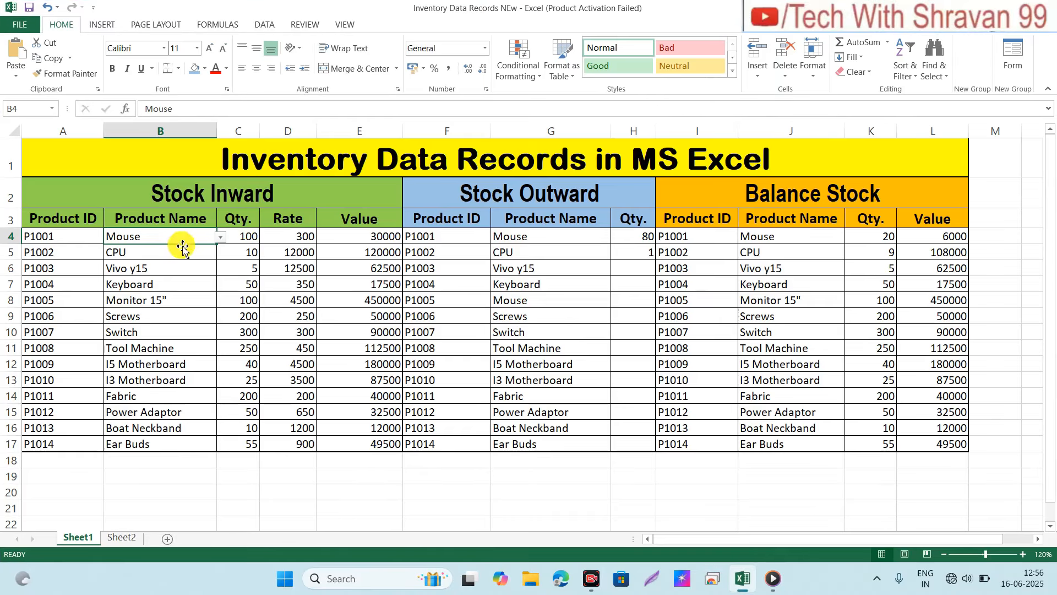
Step: Review the Stock Inward, Stock Outward and Balance Stock sections of the inventory table on Sheet1
left_click(179, 248)
left_click(219, 276)
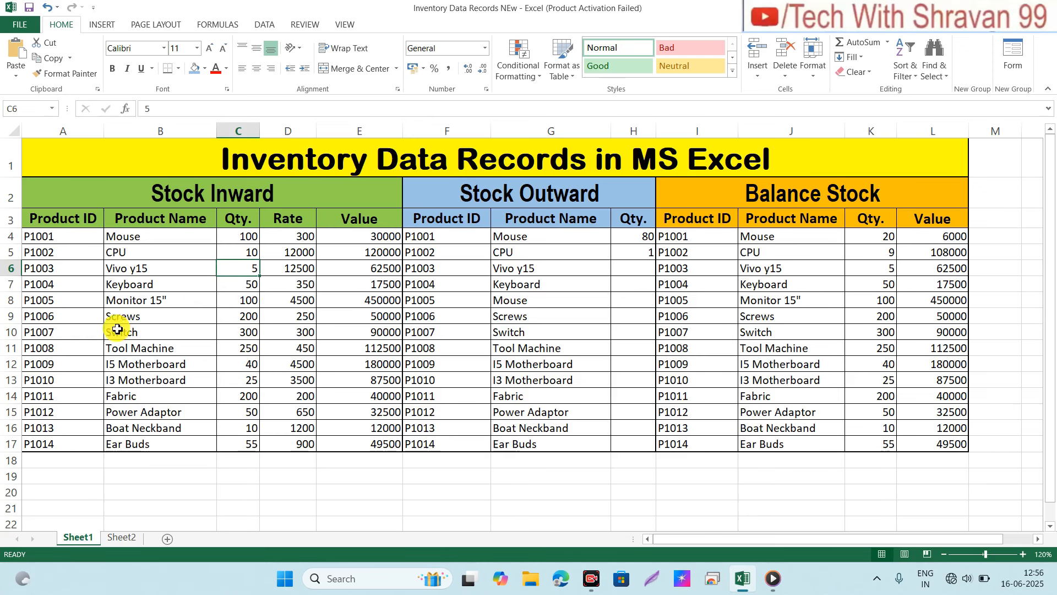
left_click(369, 232)
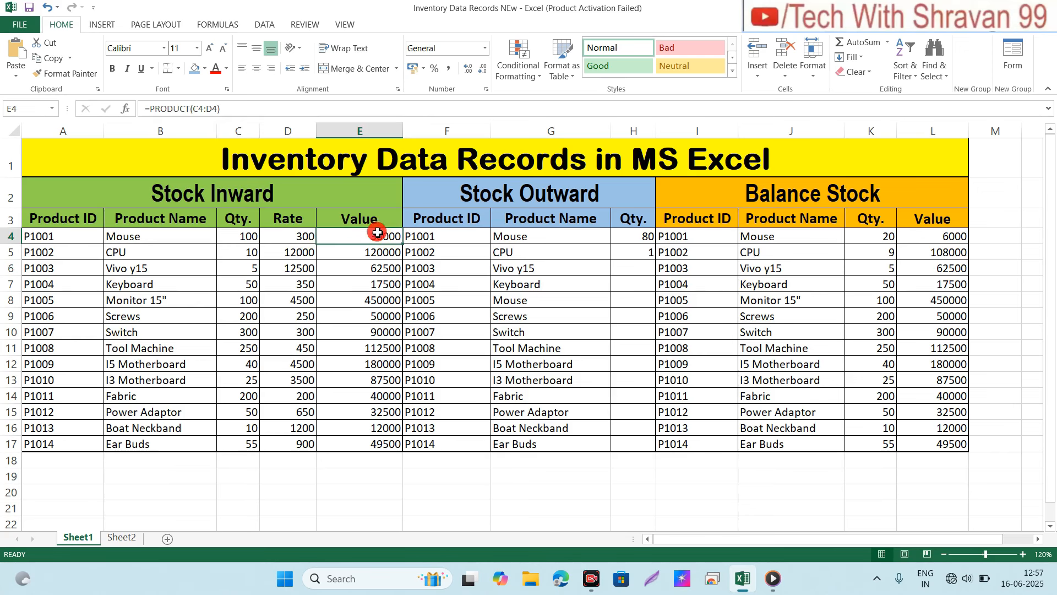
left_click(279, 199)
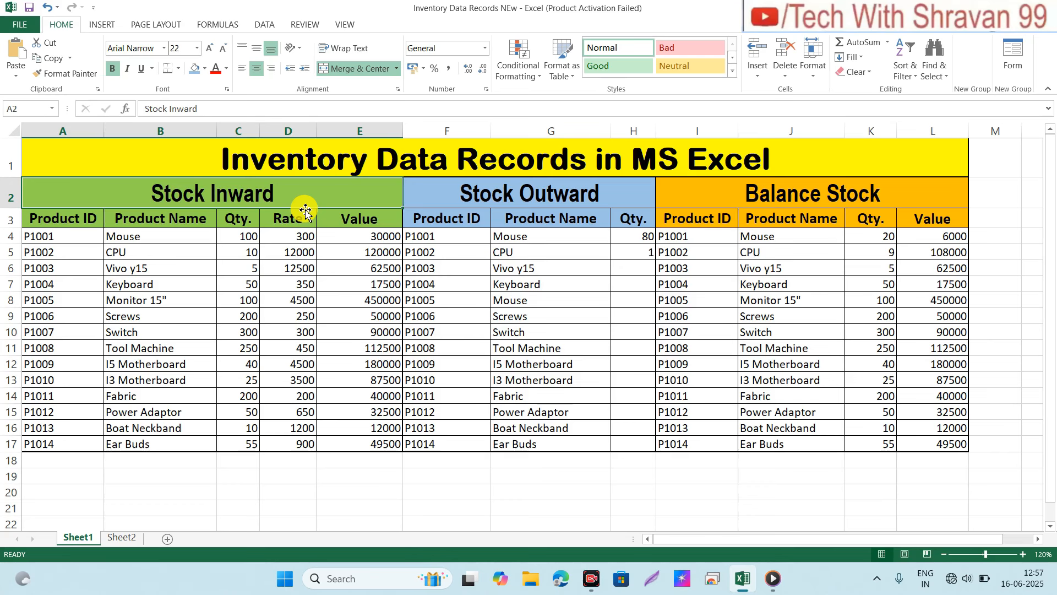
left_click(471, 195)
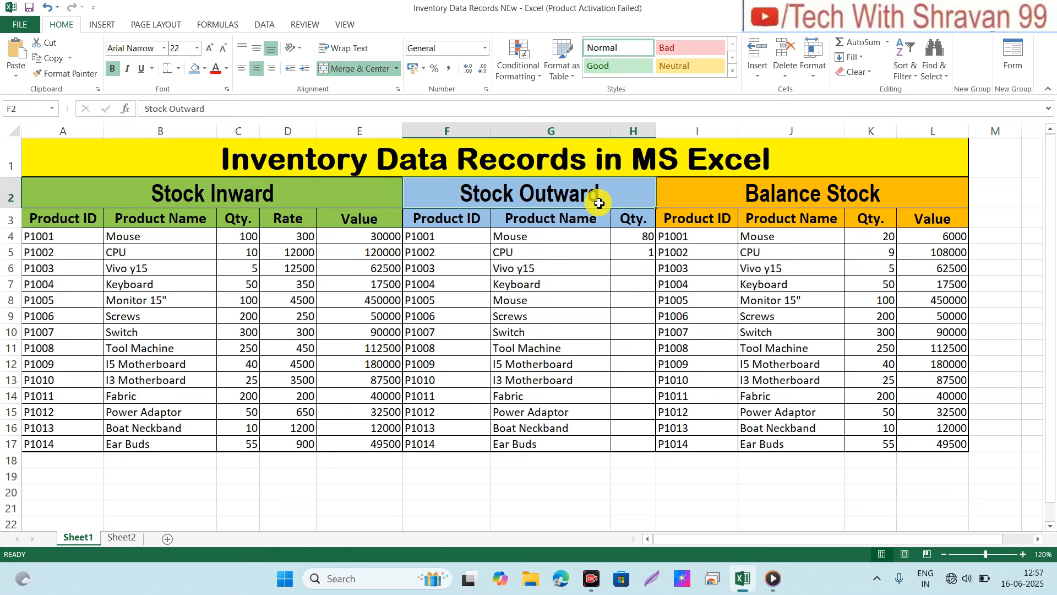
left_click(699, 206)
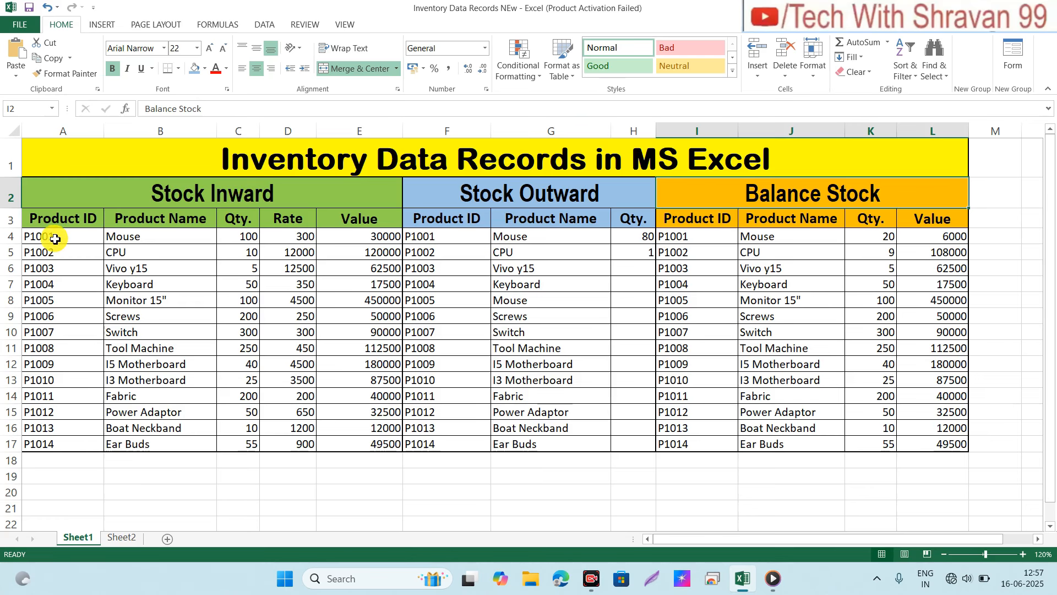
Step: Go through the Stock Inward column headings from Product ID to Value and inspect the Value formula in E4
left_click(97, 223)
key("Right")
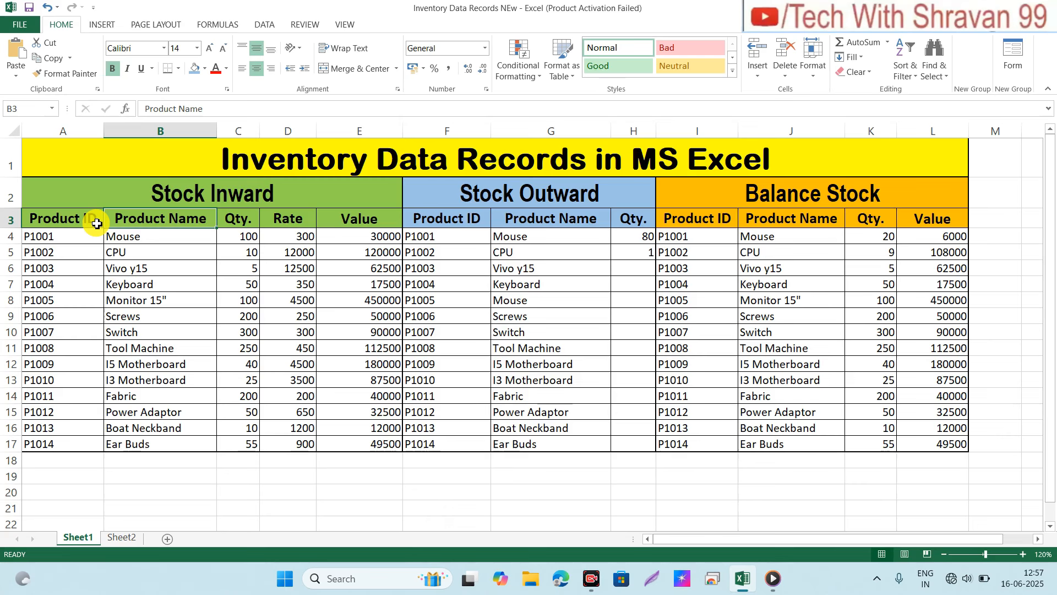
key("Right")
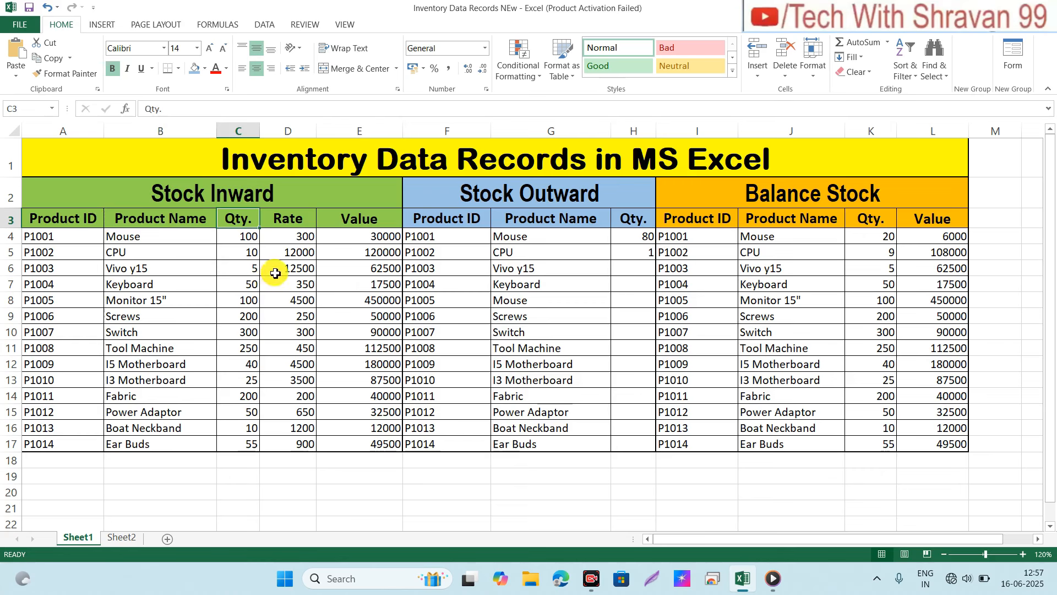
left_click(293, 219)
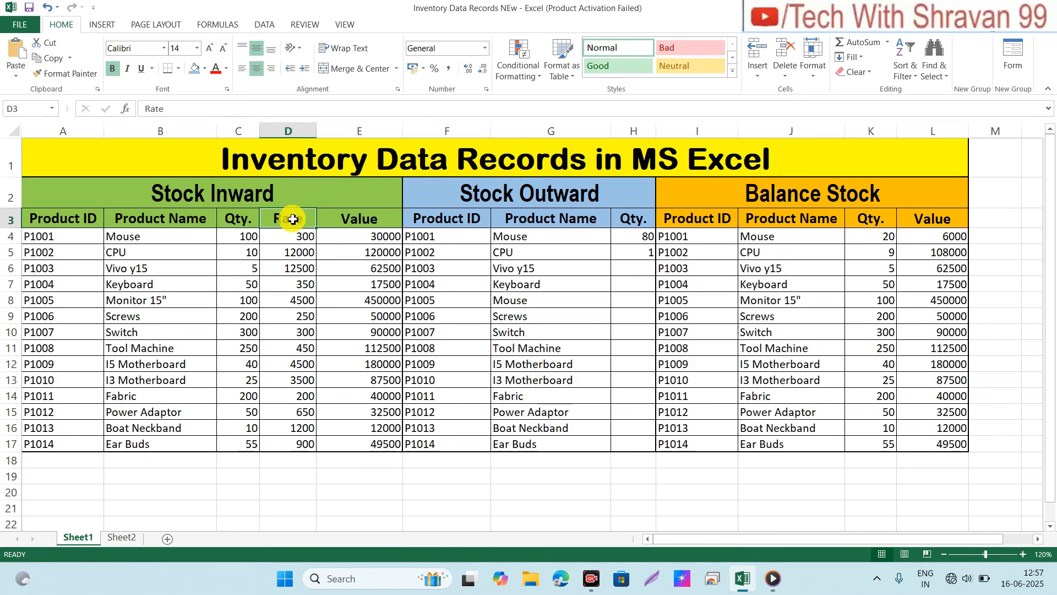
left_click(352, 225)
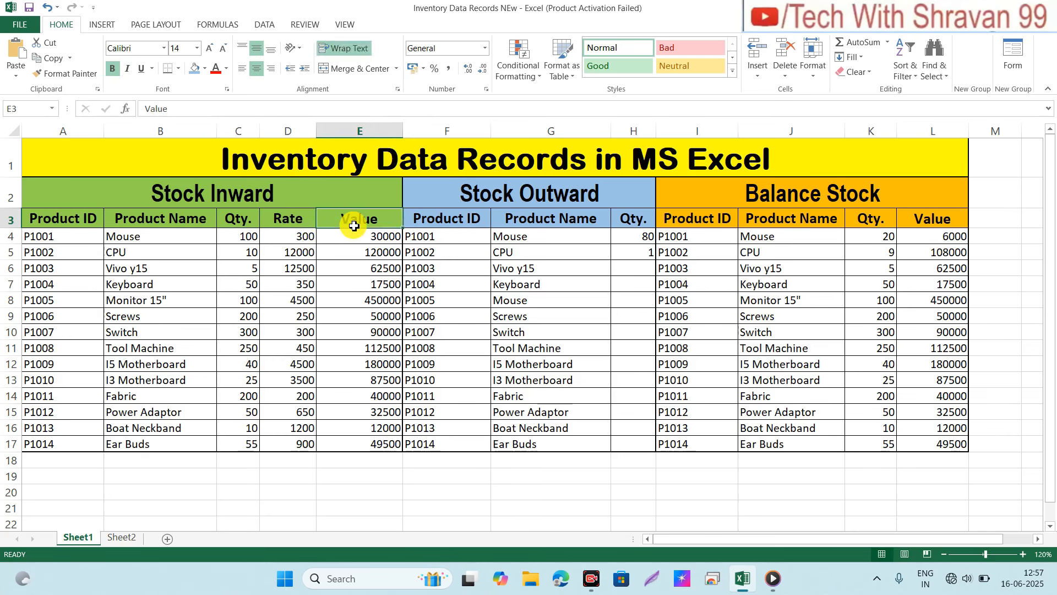
left_click(359, 246)
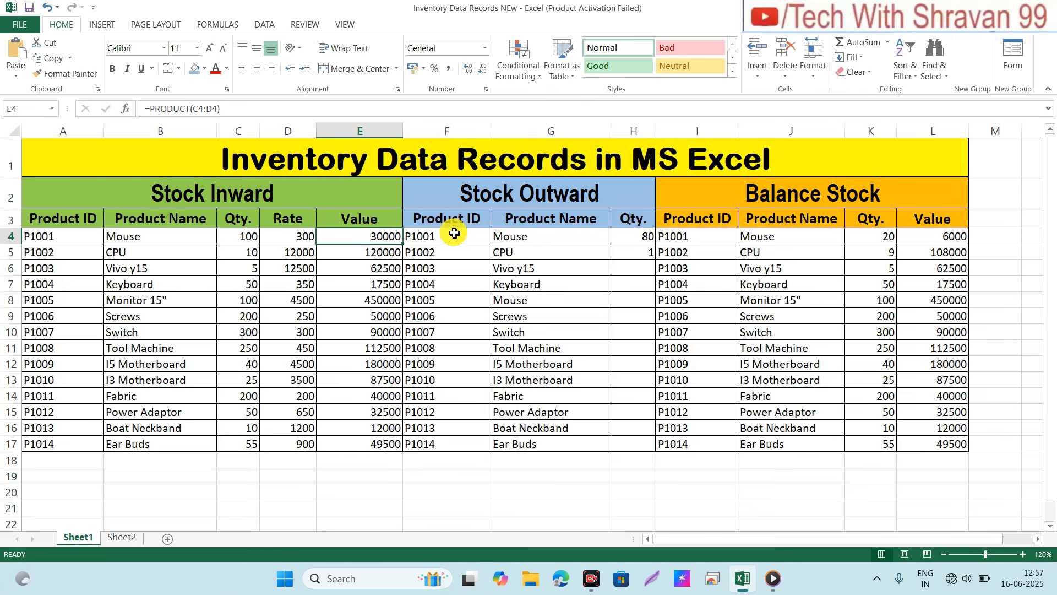
Step: Examine the Stock Outward quantities and how the Mouse row's balance quantity and value formulas in K4 and L4 relate to them
left_click(638, 237)
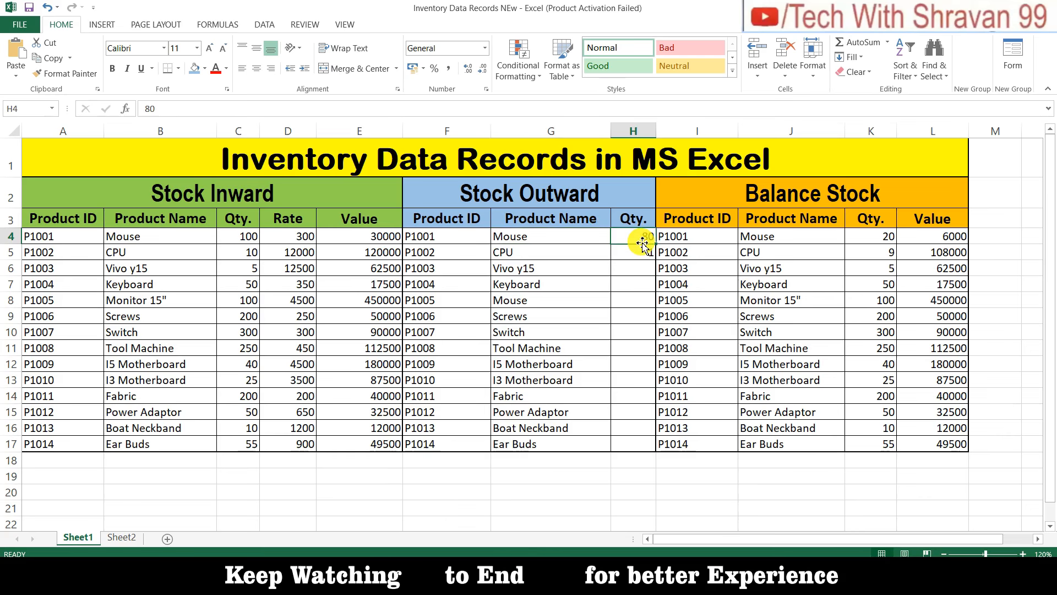
left_click(635, 249)
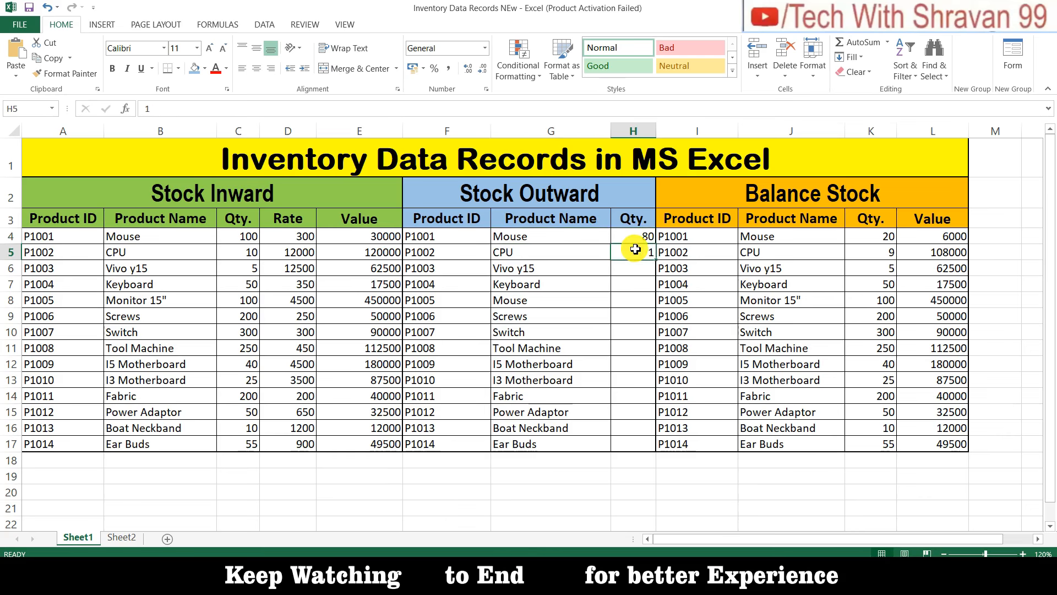
left_click(803, 237)
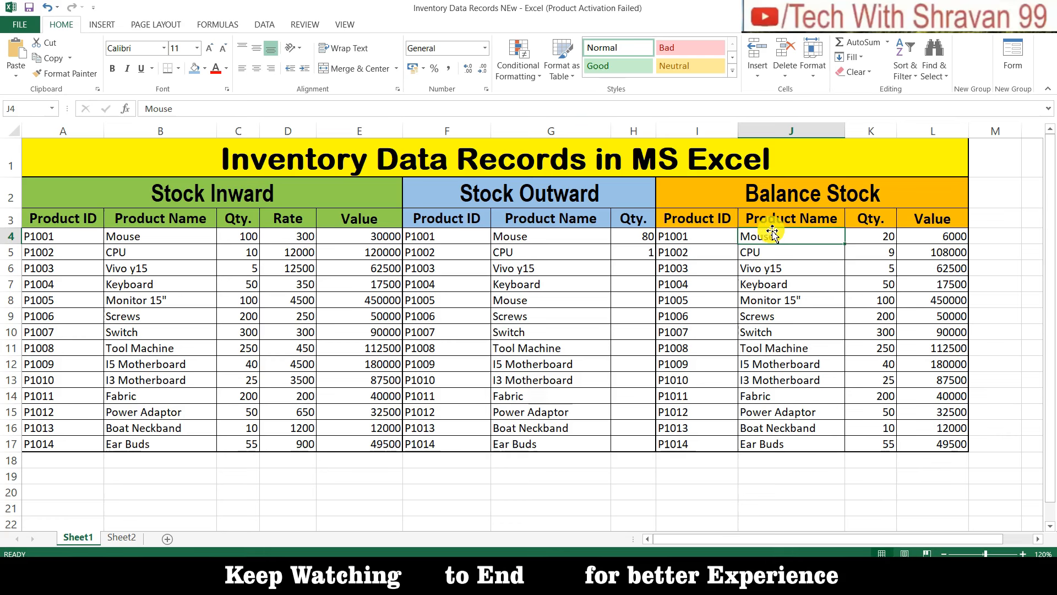
left_click(861, 236)
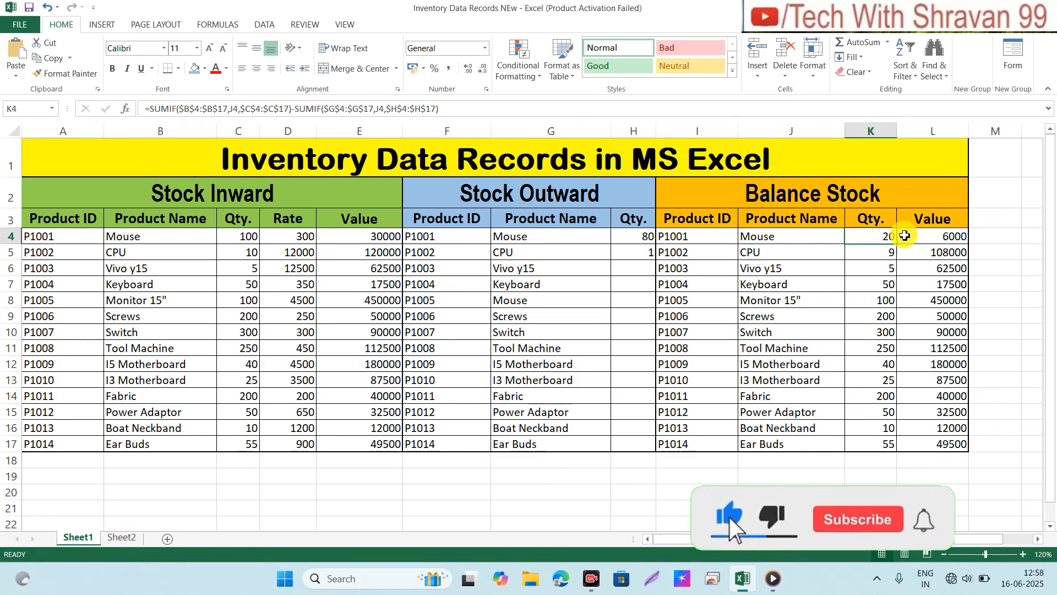
left_click(930, 236)
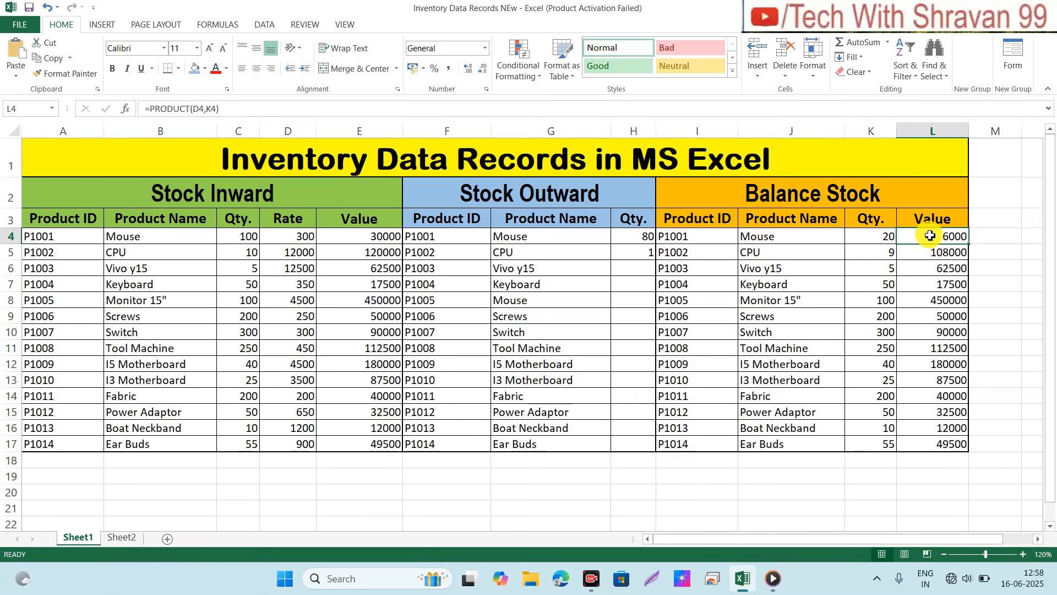
left_click(880, 237)
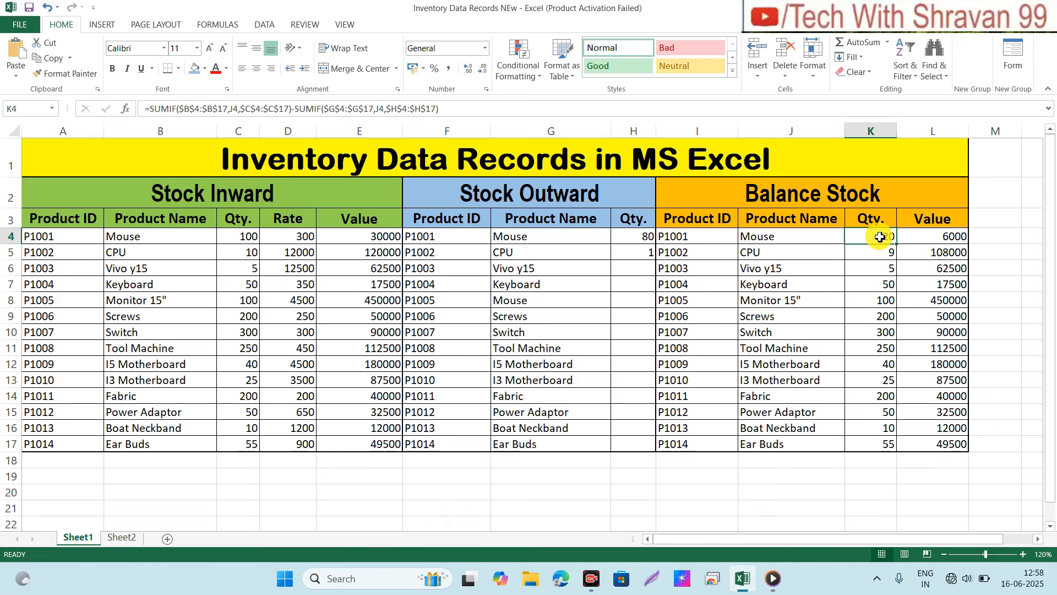
left_click(241, 243)
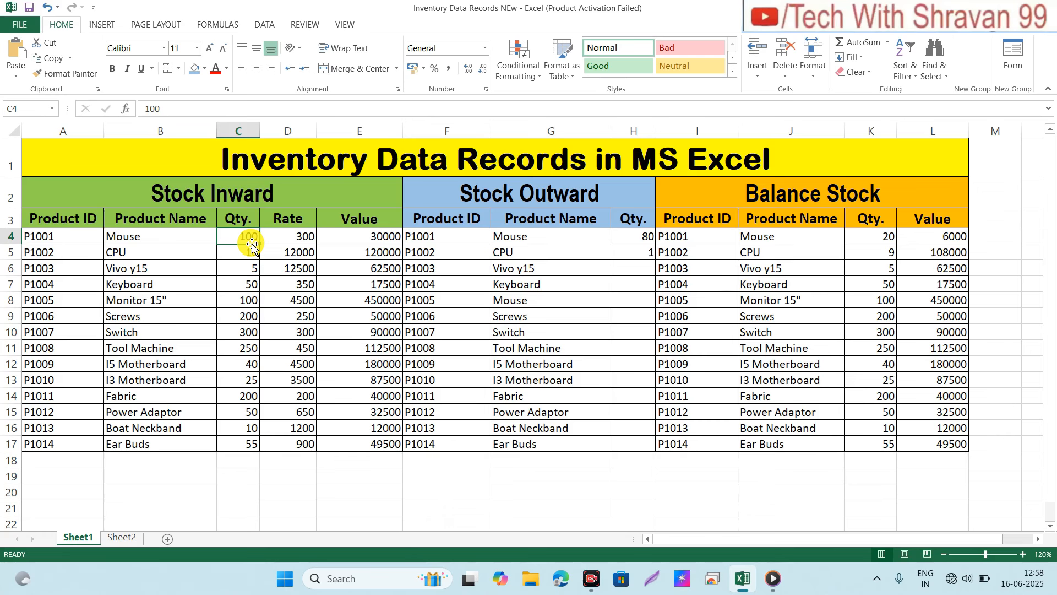
left_click(626, 244)
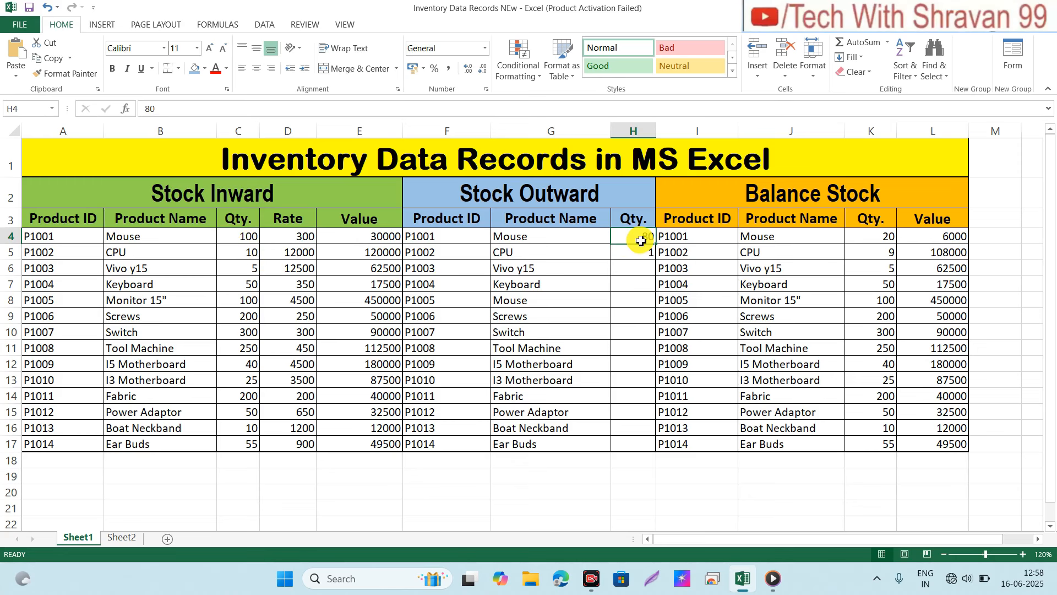
left_click(882, 237)
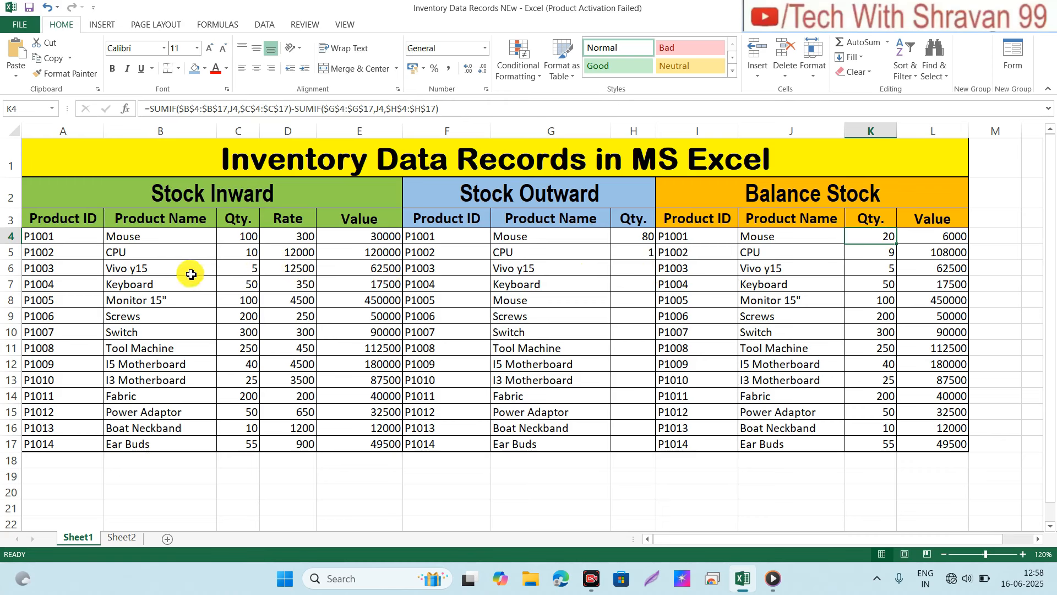
Step: Enter a Stock Outward quantity of 4 for Vivo y15 in H6 and check its balance quantity and value
left_click(248, 273)
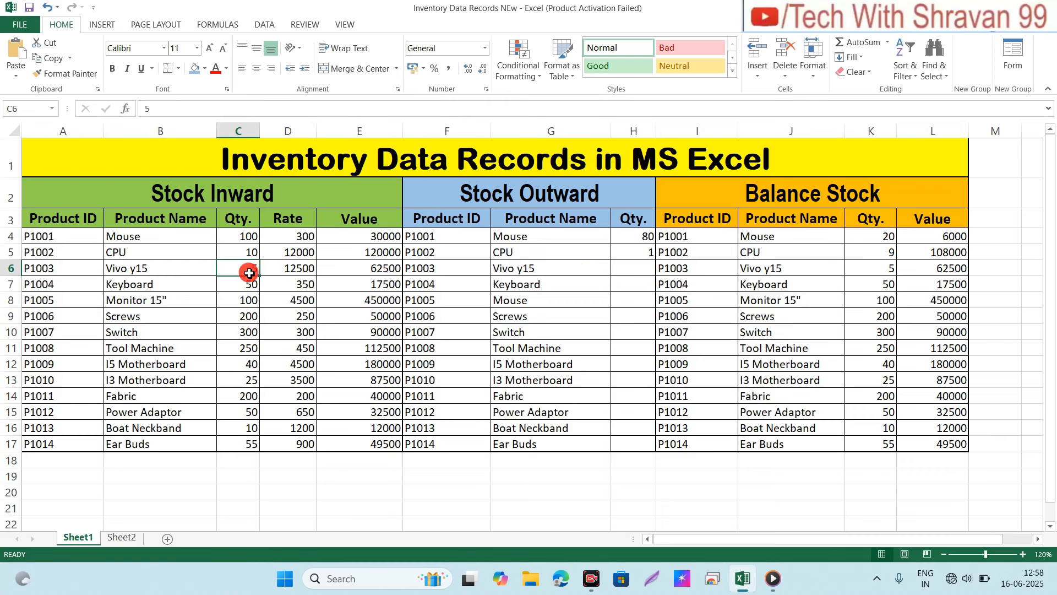
left_click(289, 269)
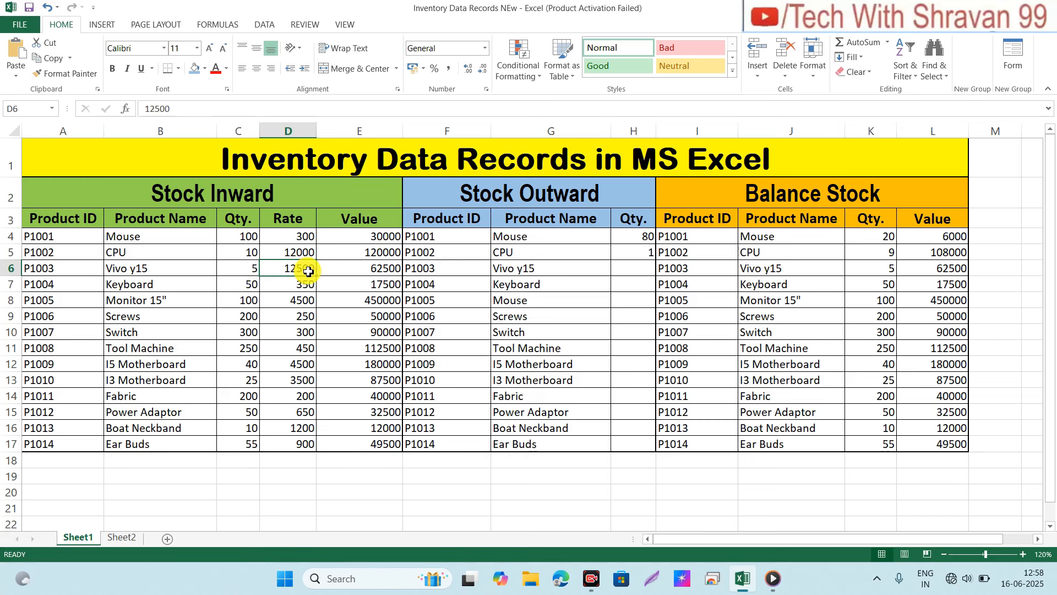
left_click(367, 269)
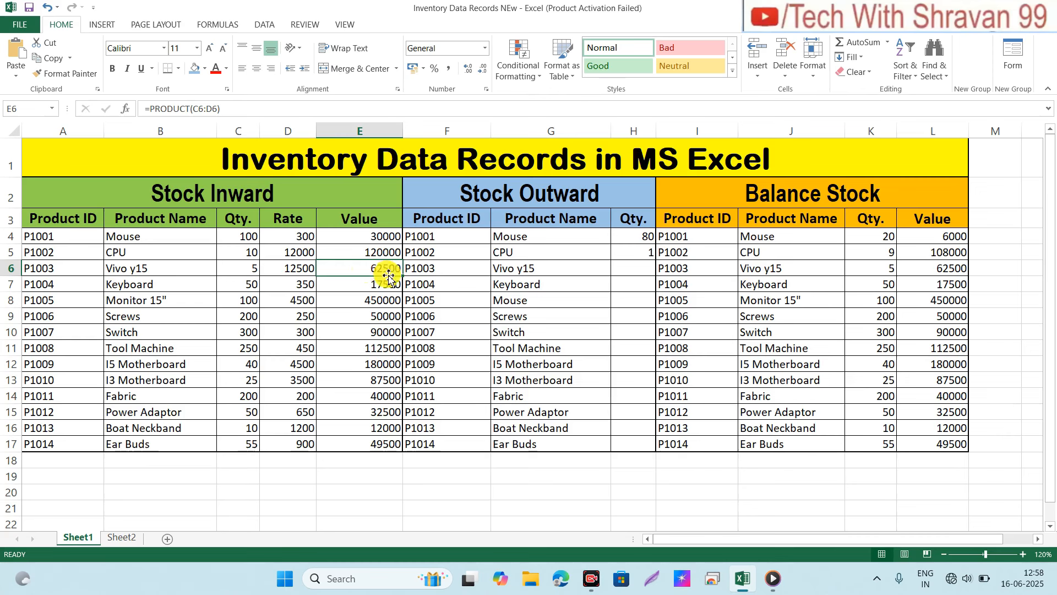
left_click(614, 270)
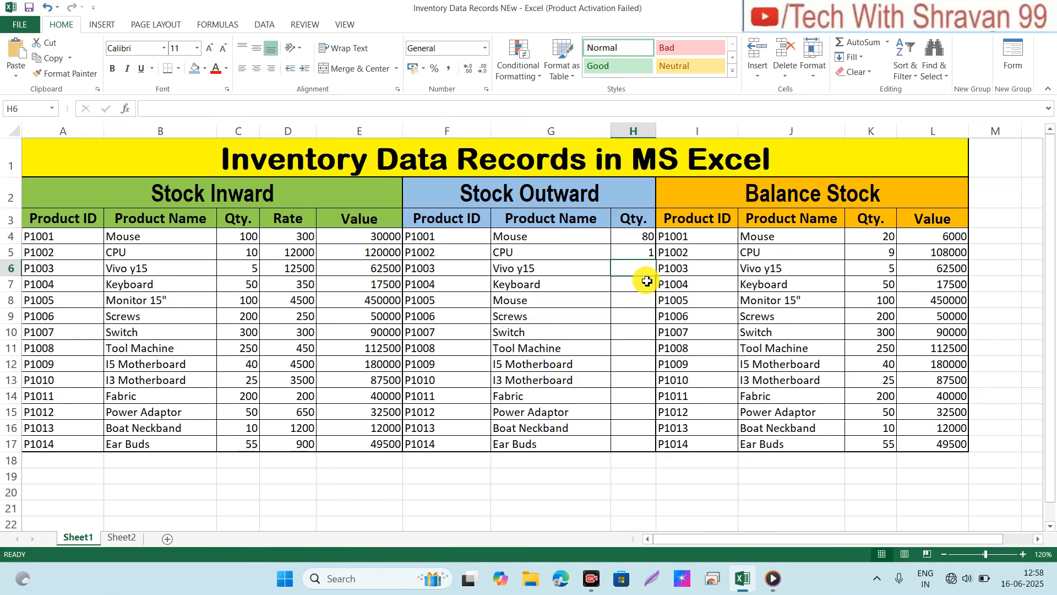
type("4")
key("Return")
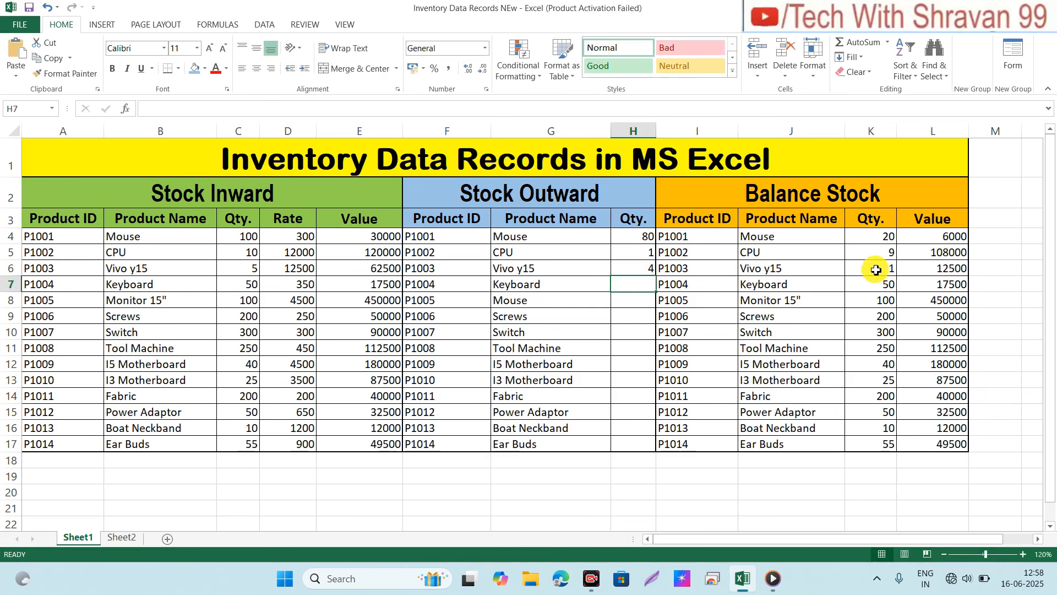
left_click(875, 269)
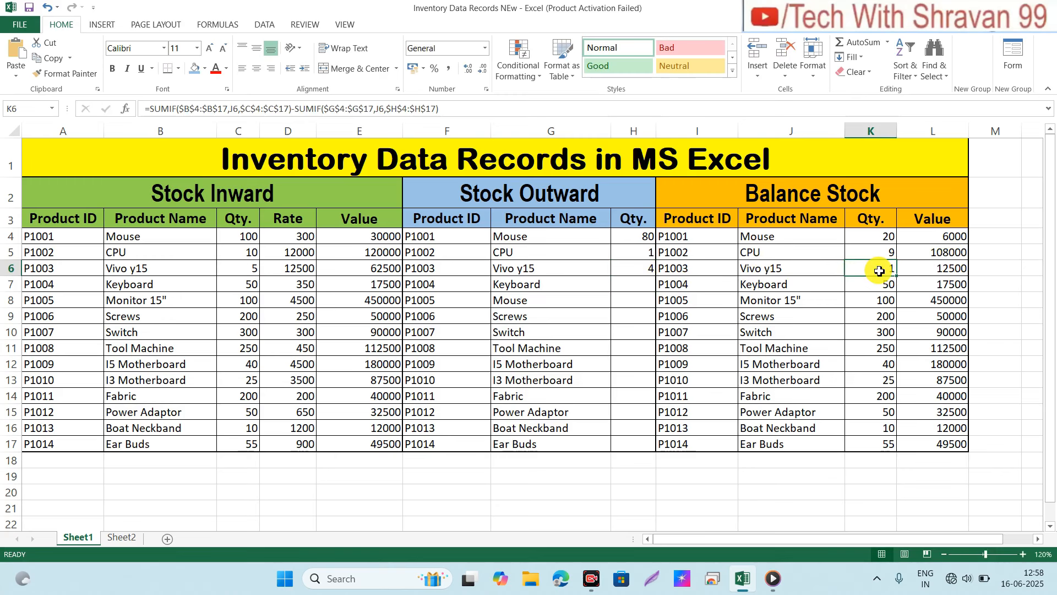
left_click(916, 270)
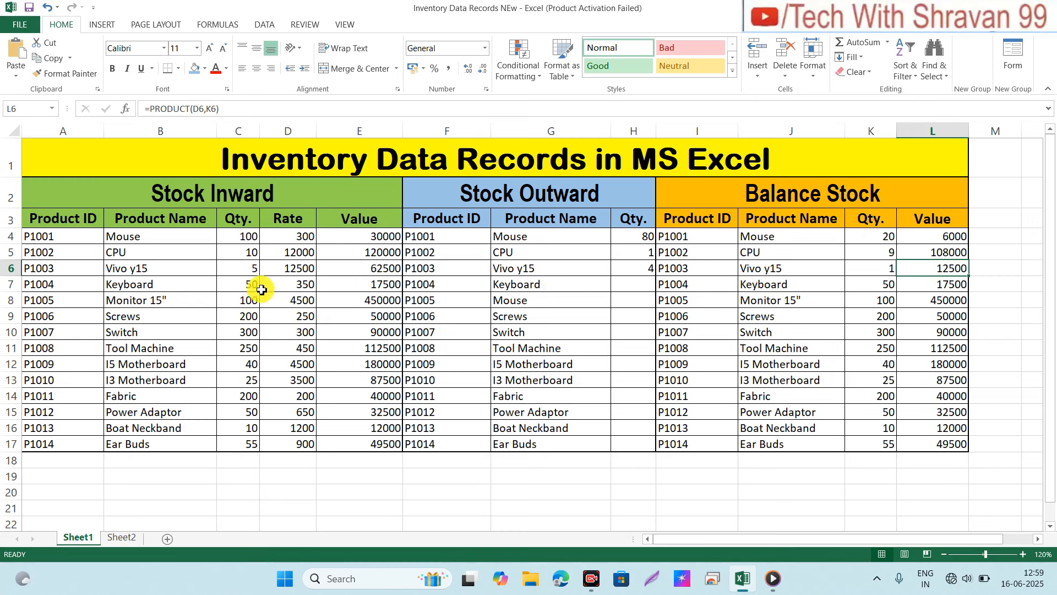
Step: Enter a Stock Outward quantity of 10 for Keyboard in H7 and check its balance quantity and value
left_click(244, 283)
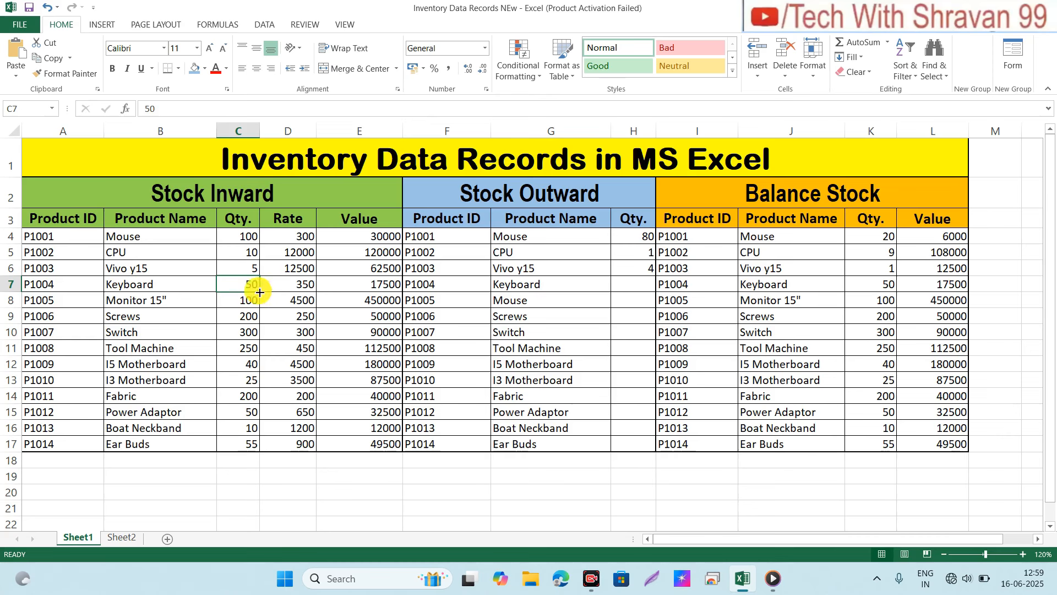
left_click(622, 288)
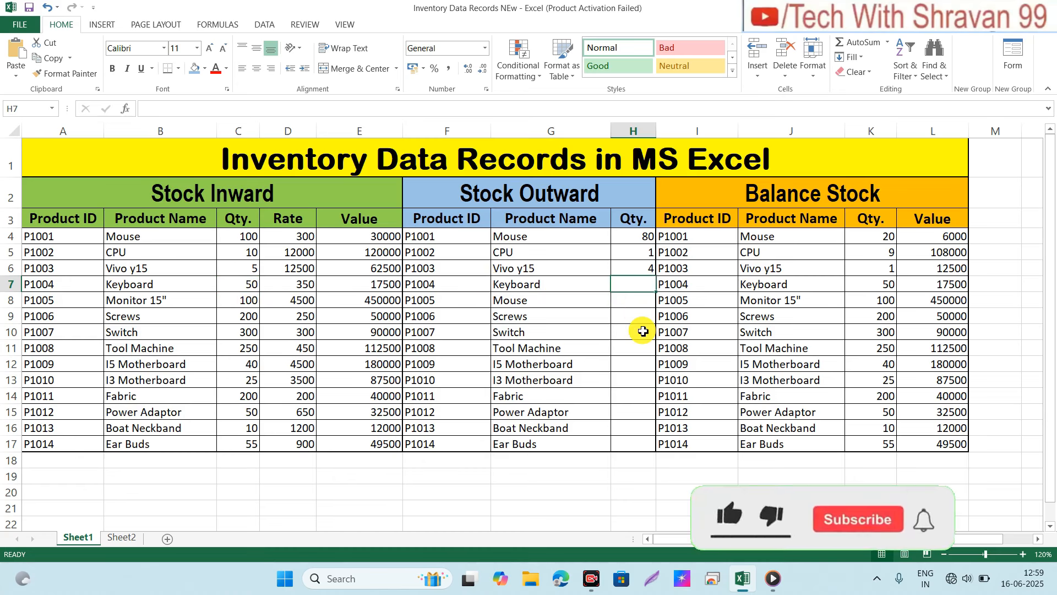
type("10")
key("Return")
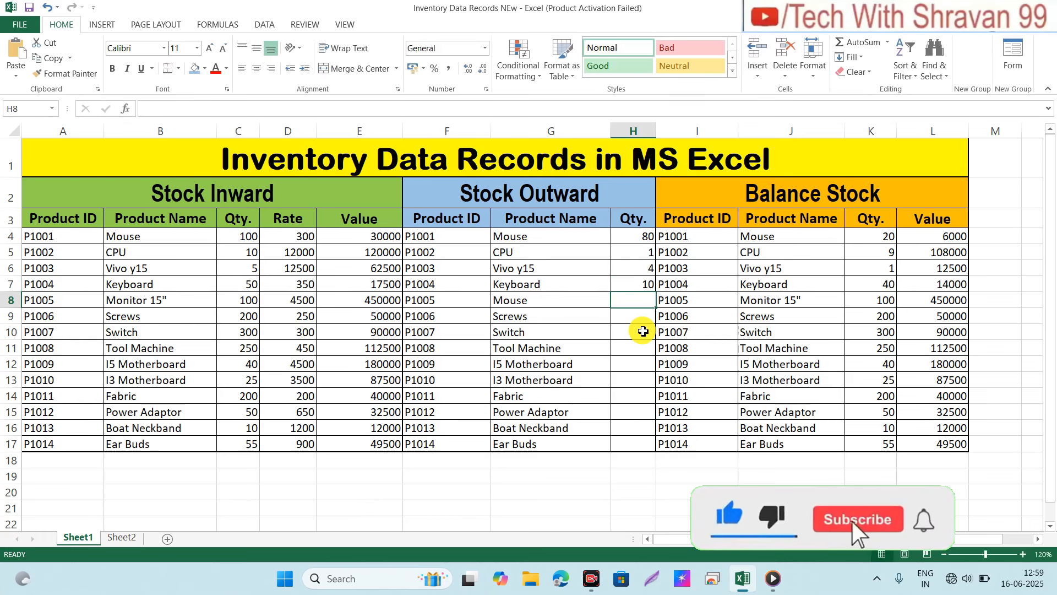
left_click(878, 289)
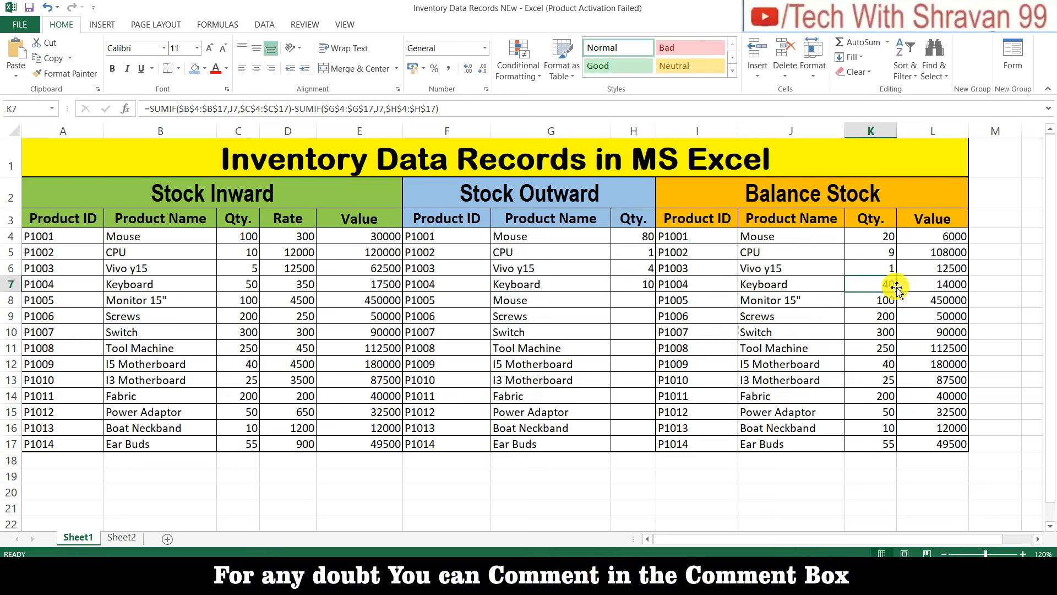
left_click(929, 286)
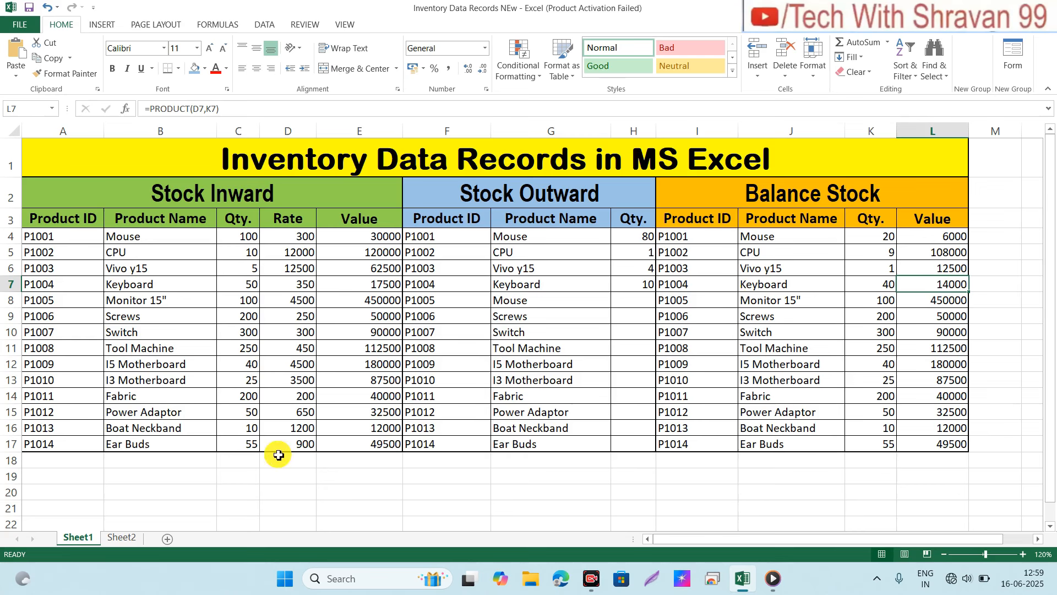
Step: Switch to Sheet2, which holds the inventory table with blank Stock Inward and Stock Outward sections
left_click(132, 542)
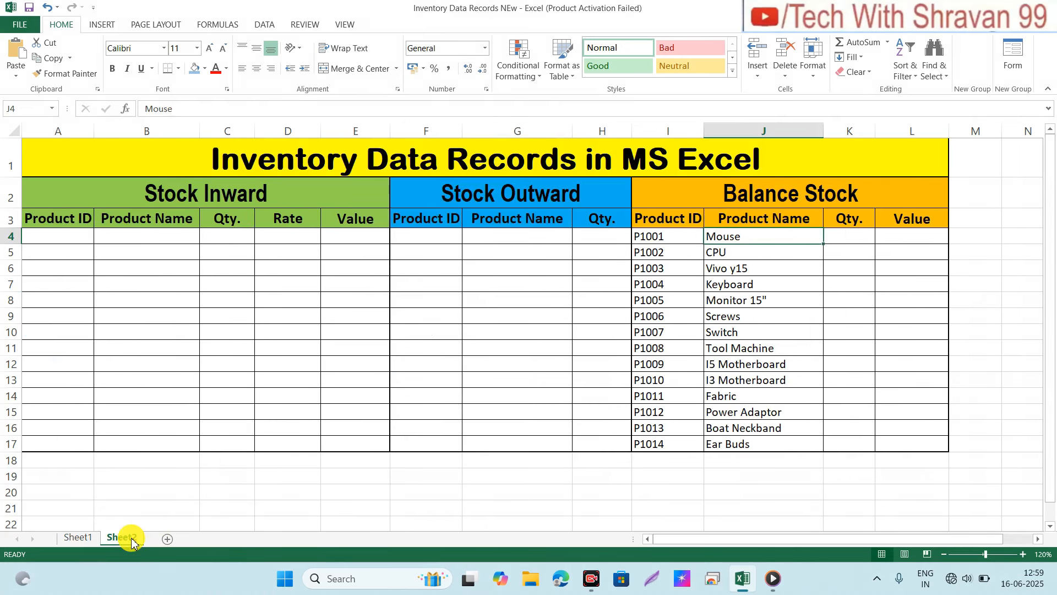
left_click(392, 380)
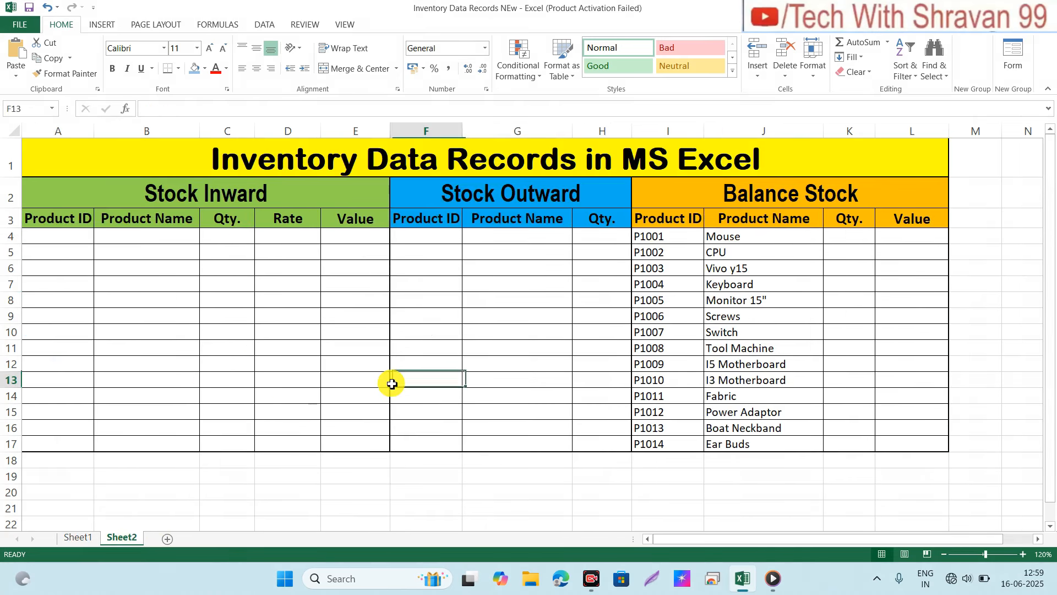
left_click(245, 288)
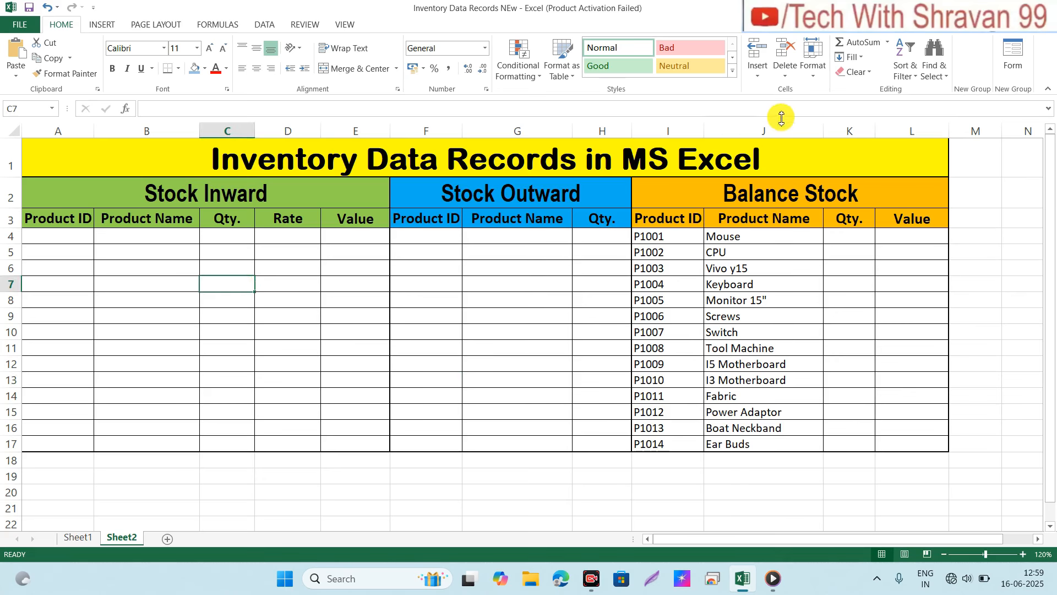
left_click(664, 238)
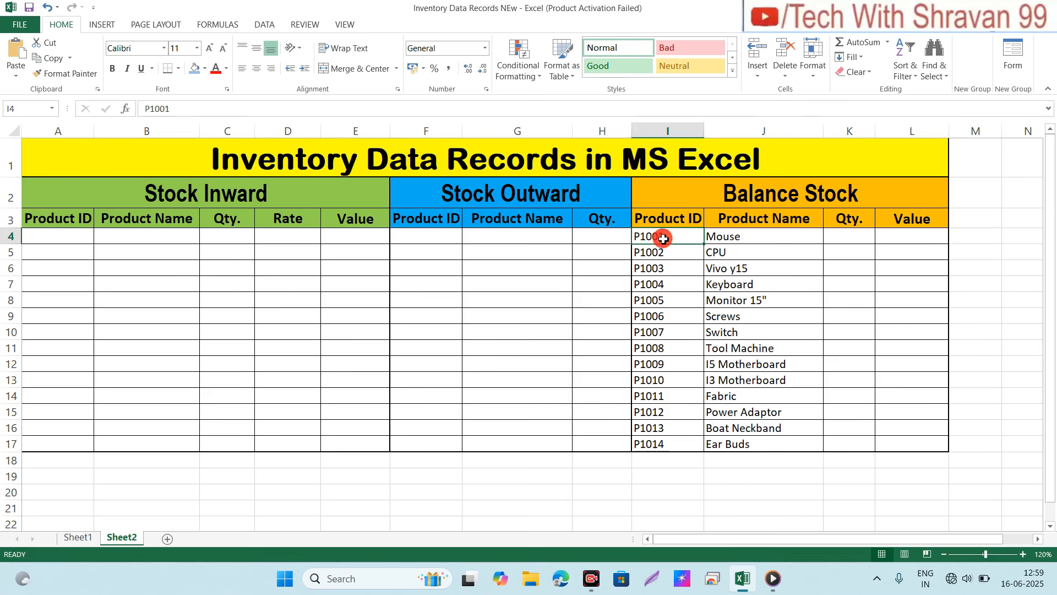
left_click(748, 235)
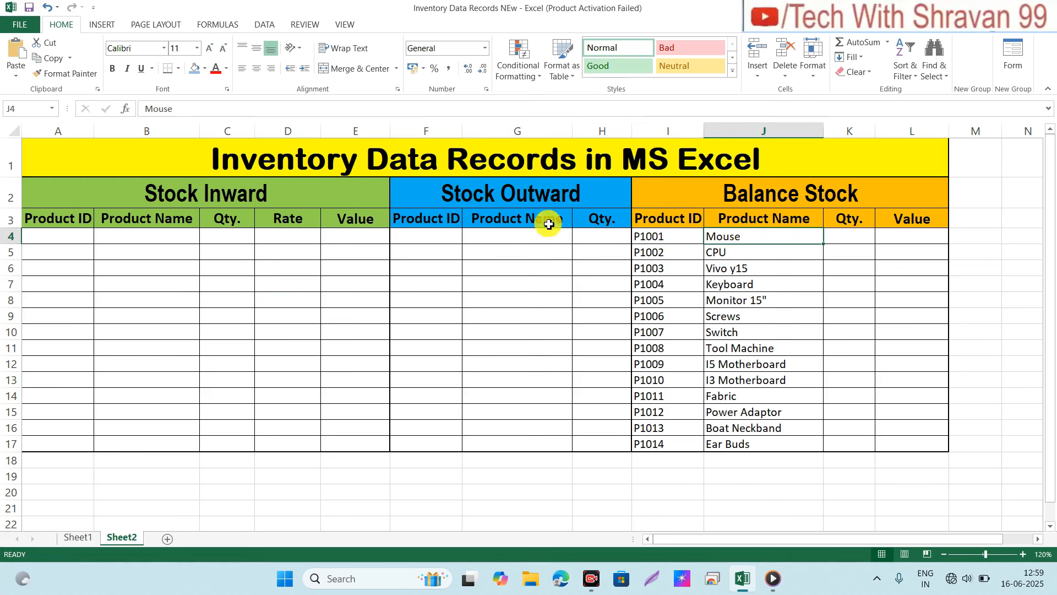
left_click(80, 236)
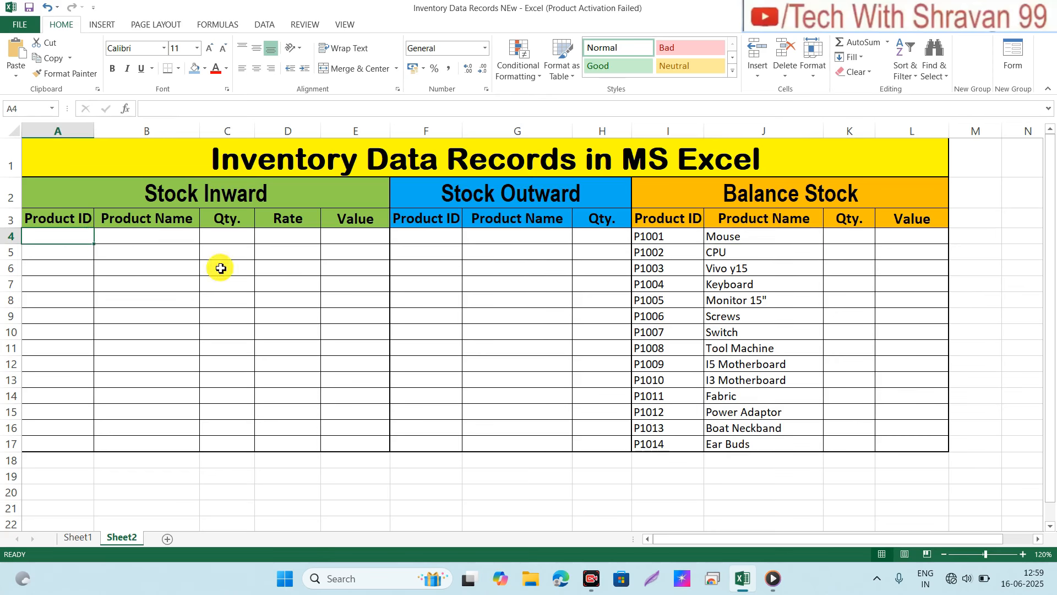
Step: Copy the Balance Stock product IDs in I4:I17 into the Stock Inward Product ID column starting at A4
left_click(665, 241)
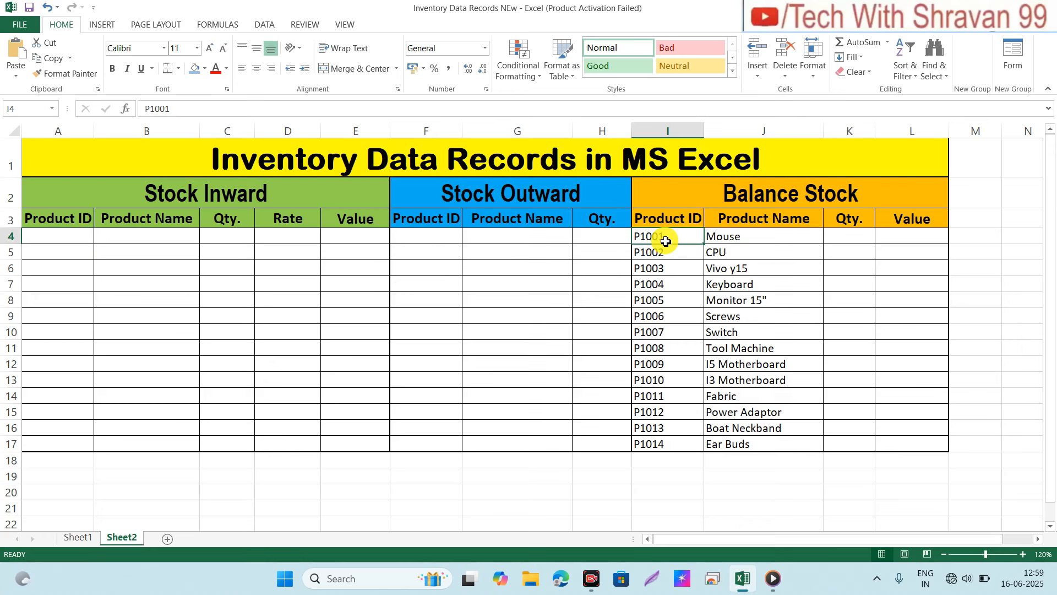
key("shift+Down")
key("shift+Down")
key("shift+Down")
key("shift+Down")
key("shift+Down")
key("shift+Down")
key("shift+Down")
key("shift+Down")
key("shift+Down")
key("shift+Down")
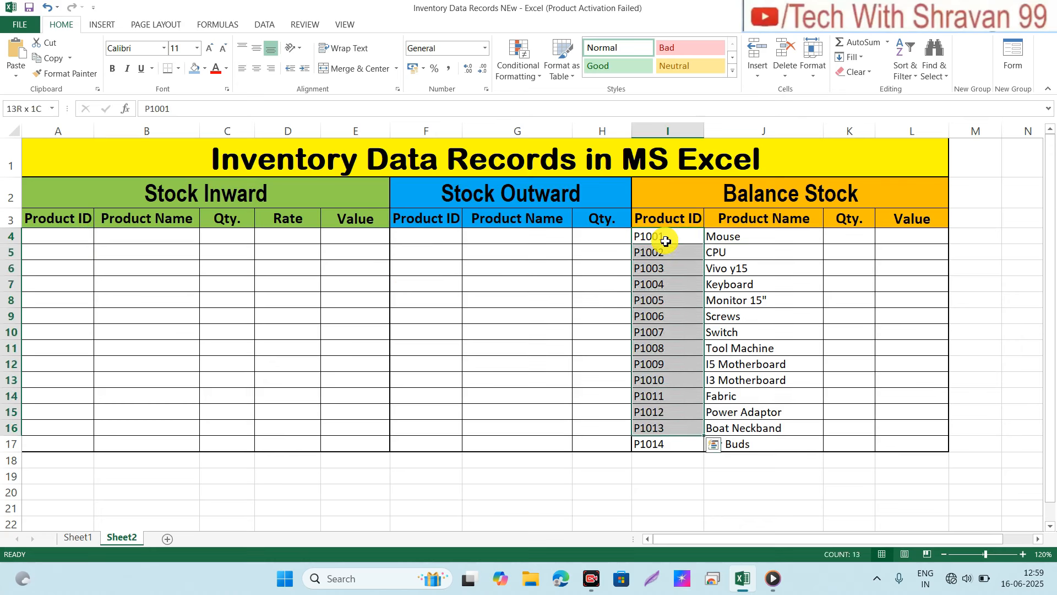
key("shift+Down")
key("ctrl+c")
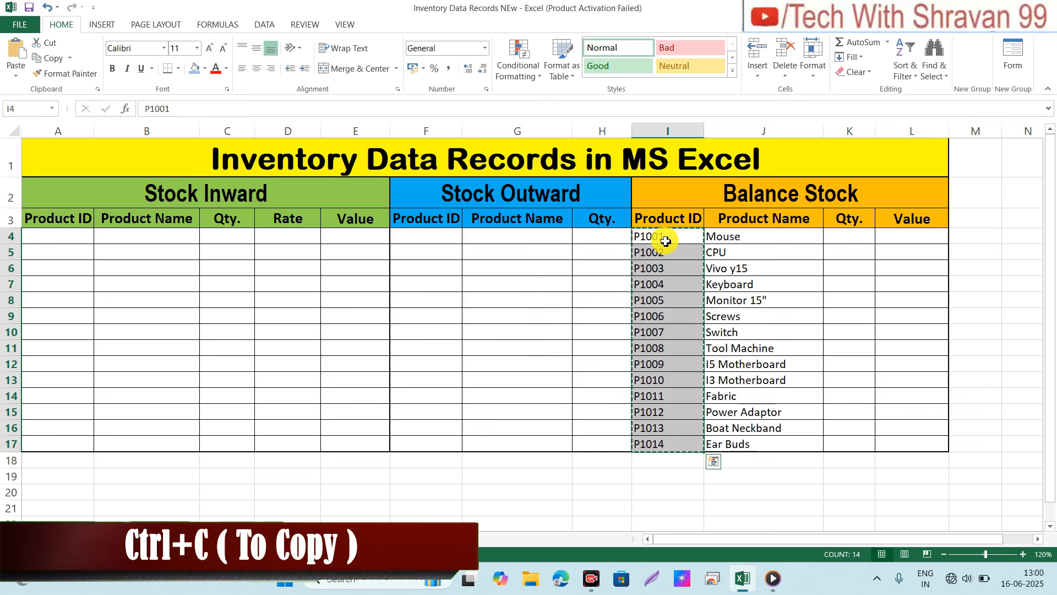
left_click(40, 236)
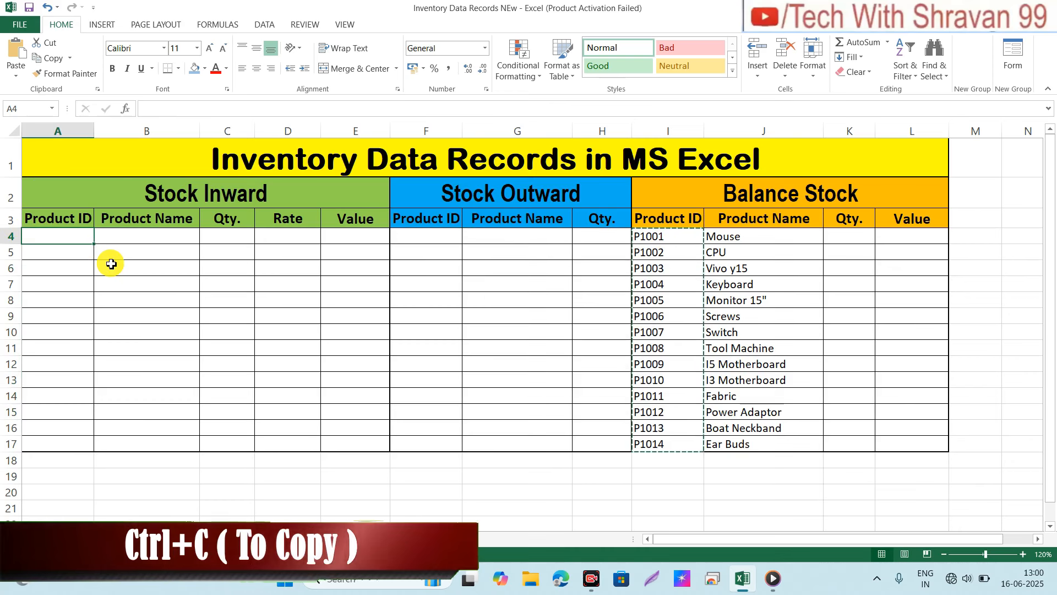
key("ctrl+v")
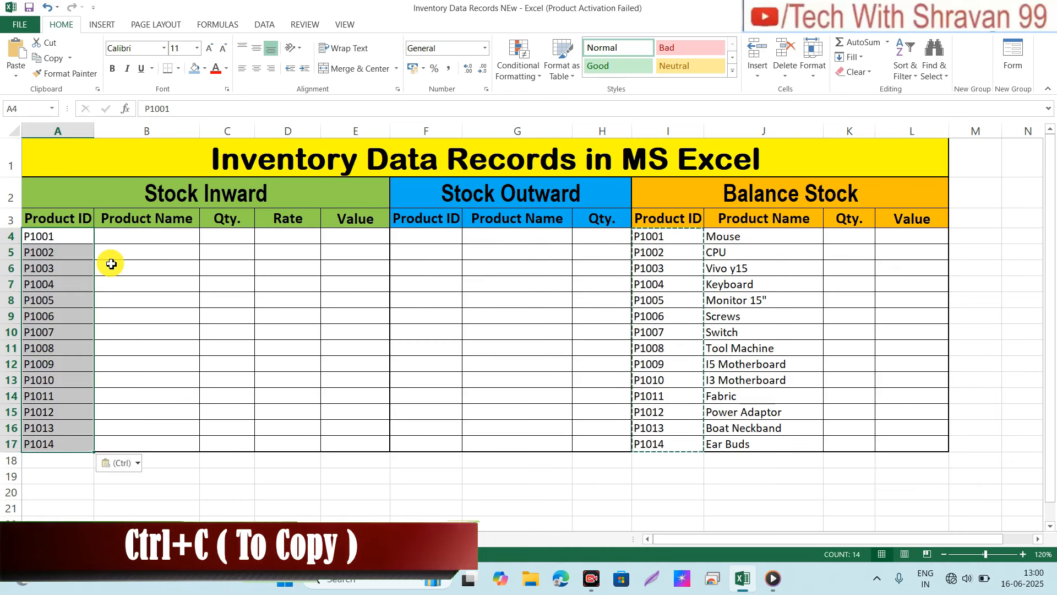
Step: Paste the copied product IDs into the Stock Outward Product ID column starting at F4
left_click(167, 269)
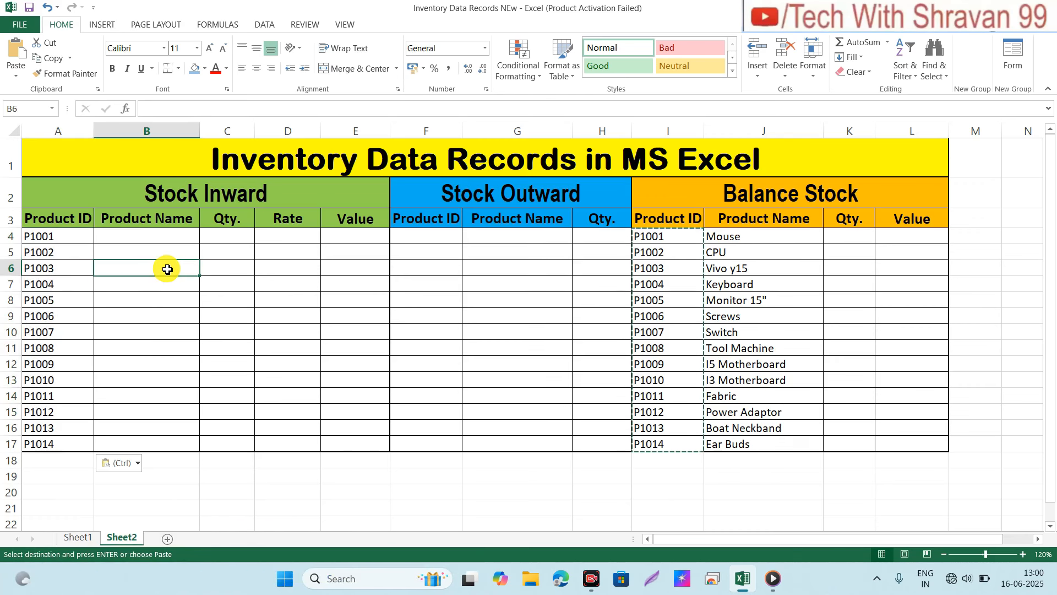
left_click(411, 240)
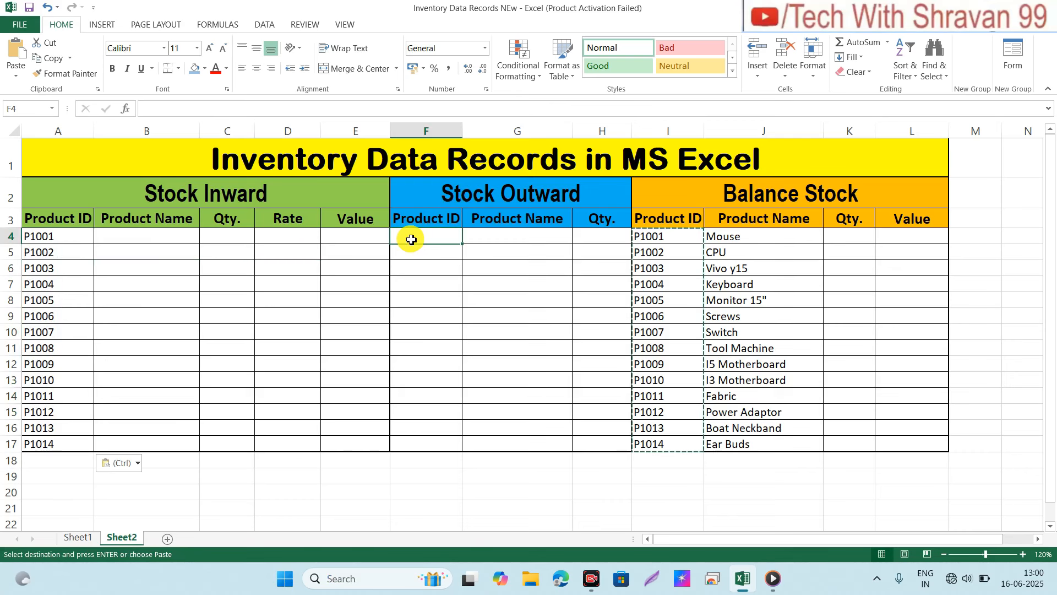
key("ctrl+v")
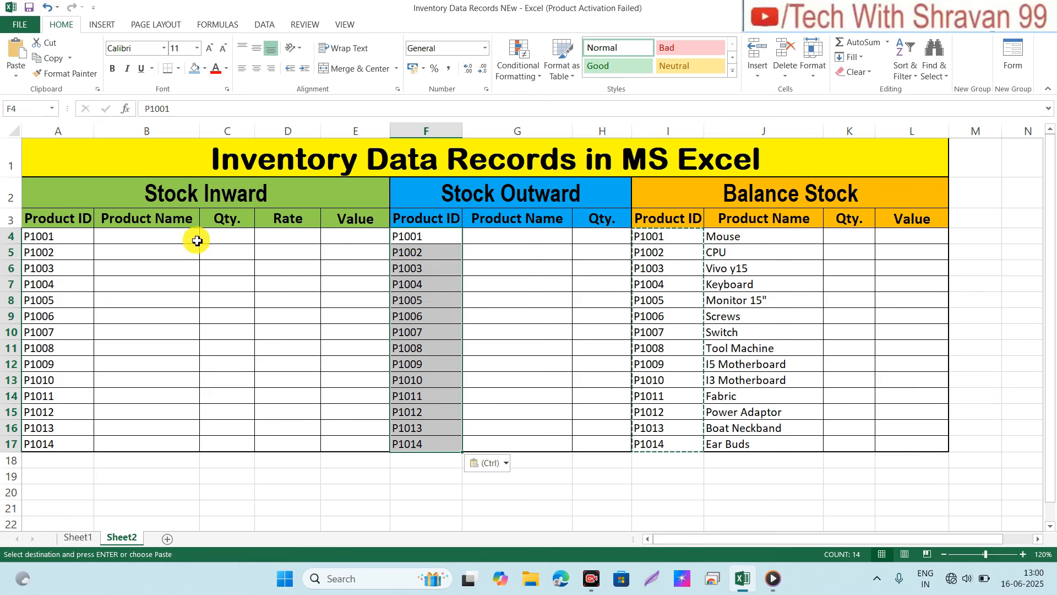
Step: Add a List data validation to B4 with the Balance Stock product names =$J$4:$J$17 as its source
left_click(172, 240)
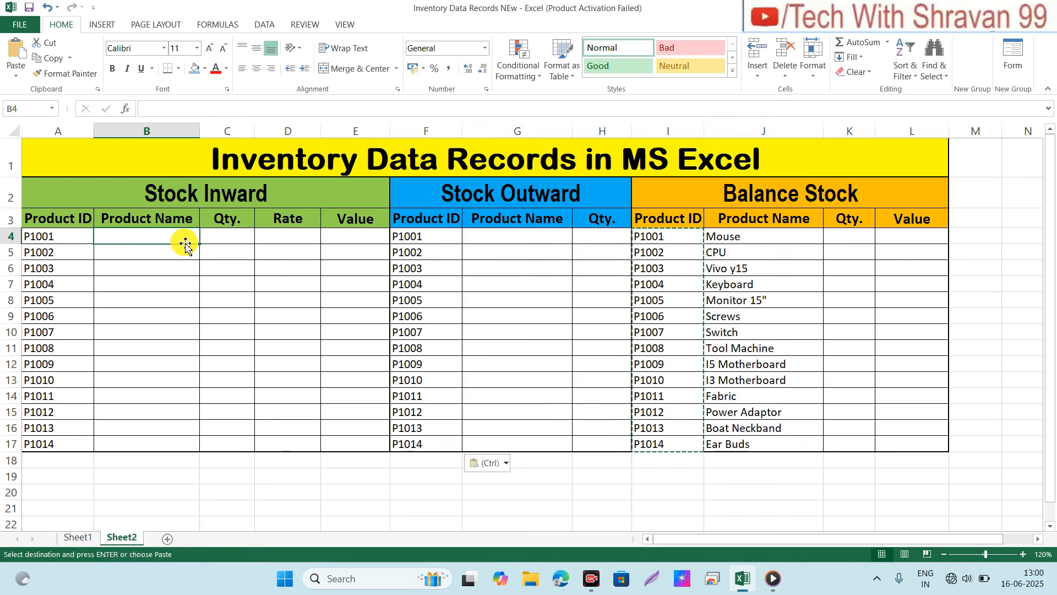
left_click(265, 24)
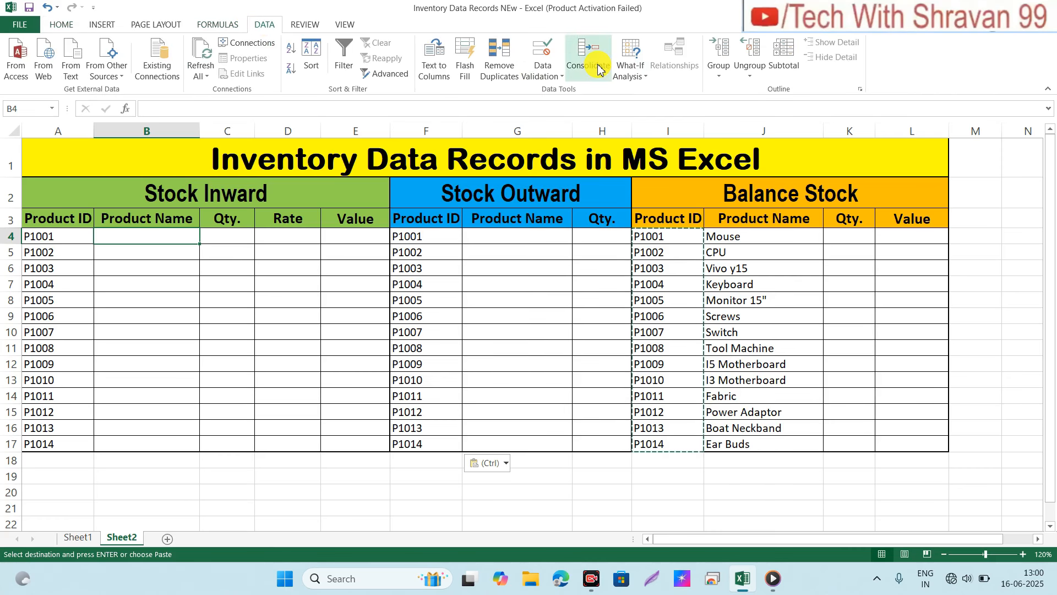
left_click(563, 78)
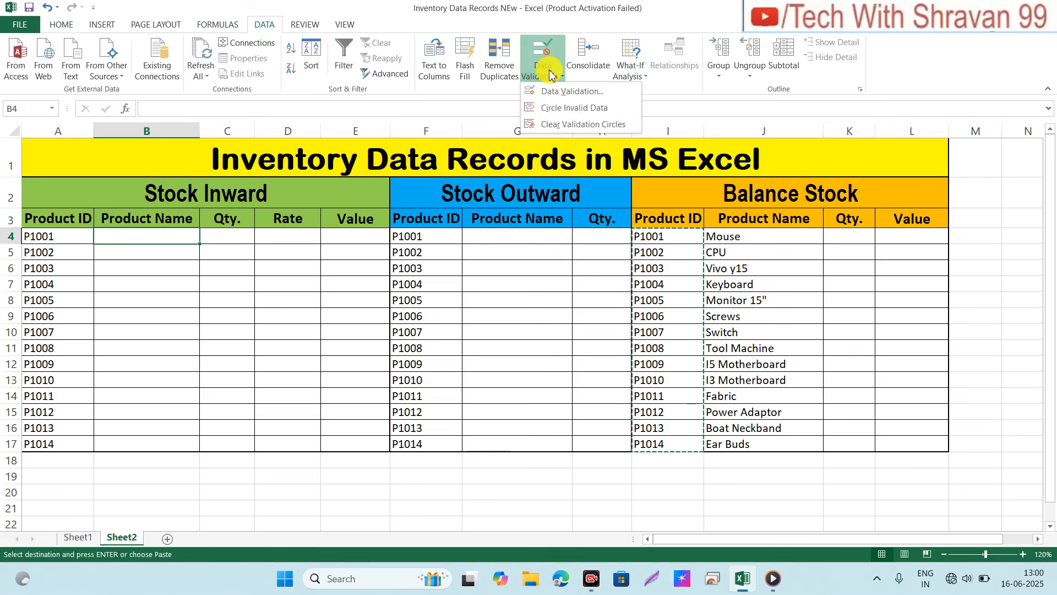
left_click(573, 92)
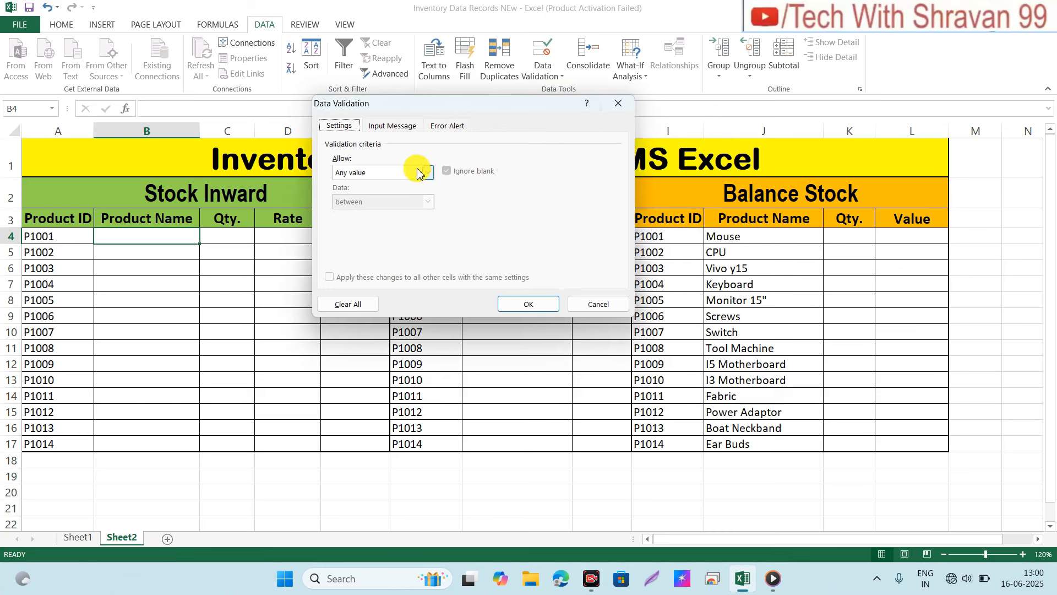
left_click(430, 174)
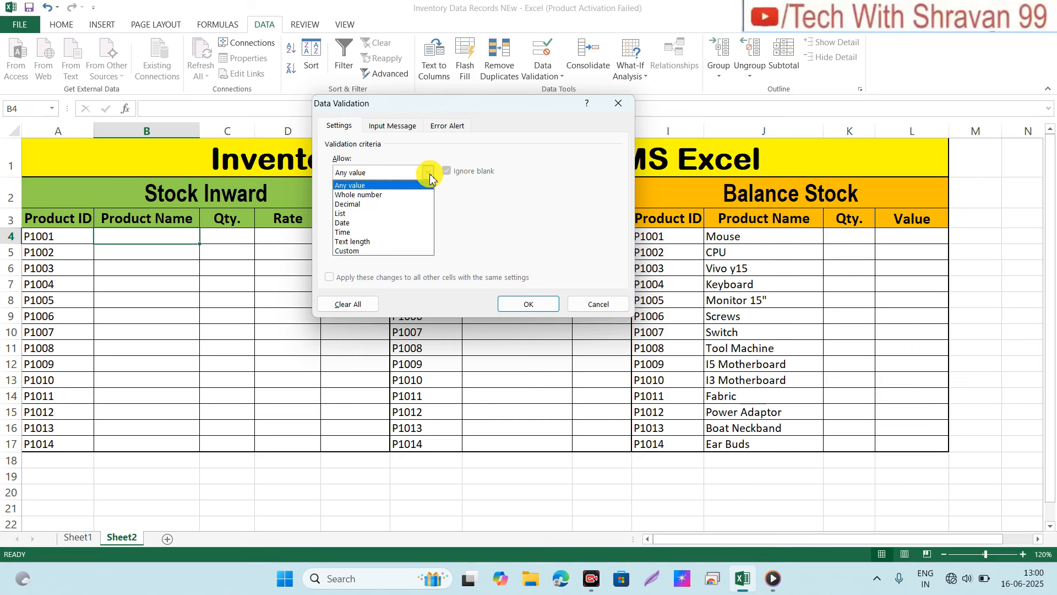
left_click(363, 217)
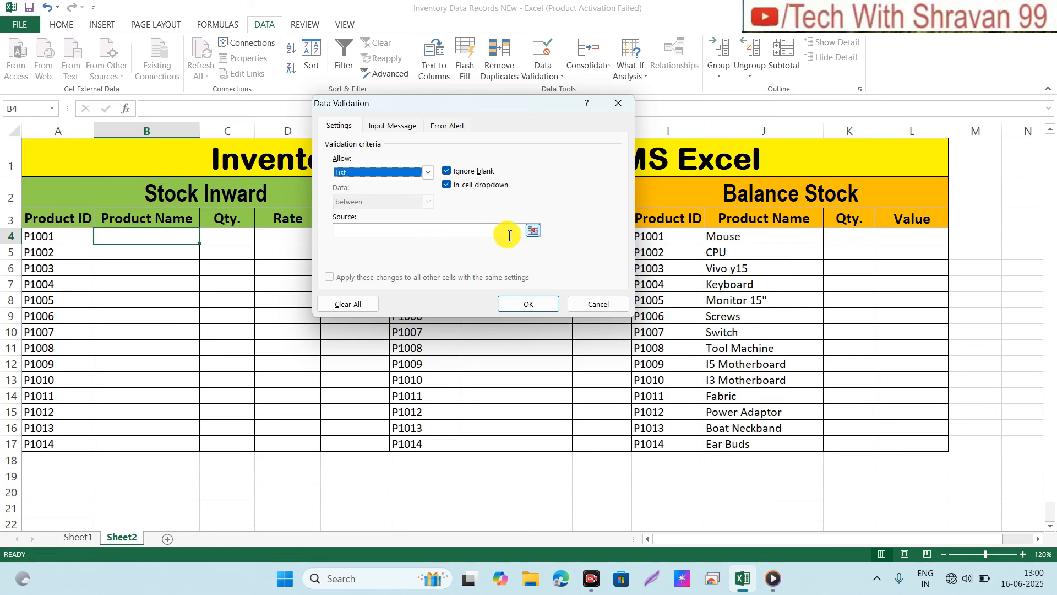
left_click(531, 232)
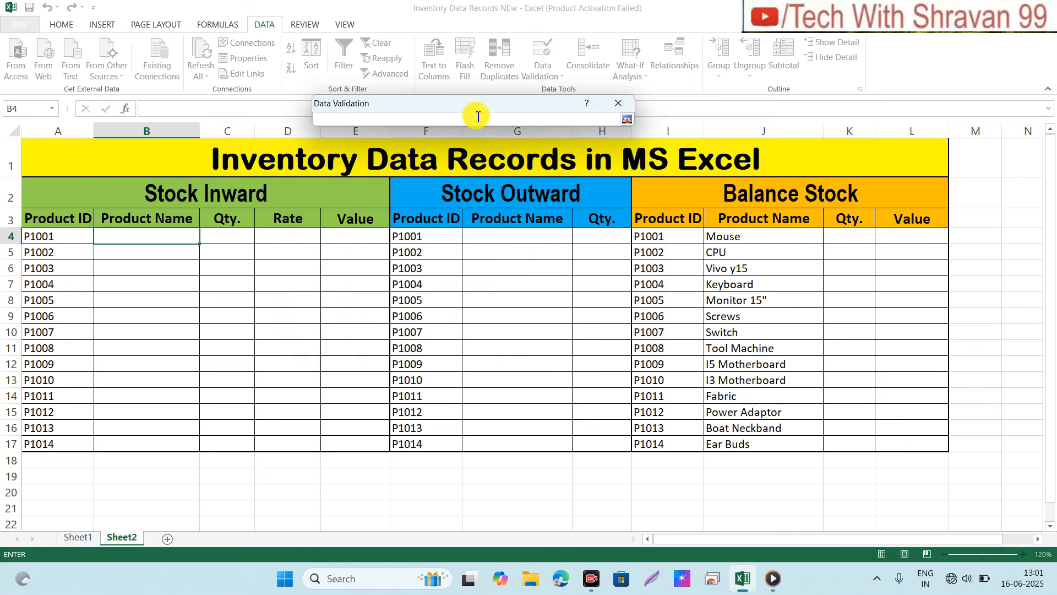
left_click_drag(473, 108, 408, 100)
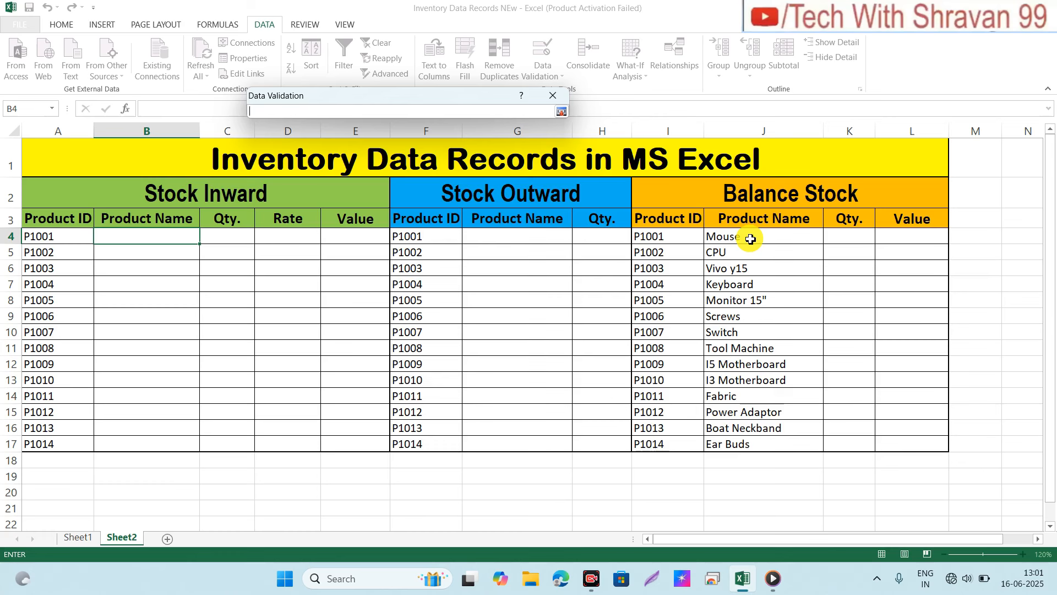
left_click_drag(750, 239, 754, 445)
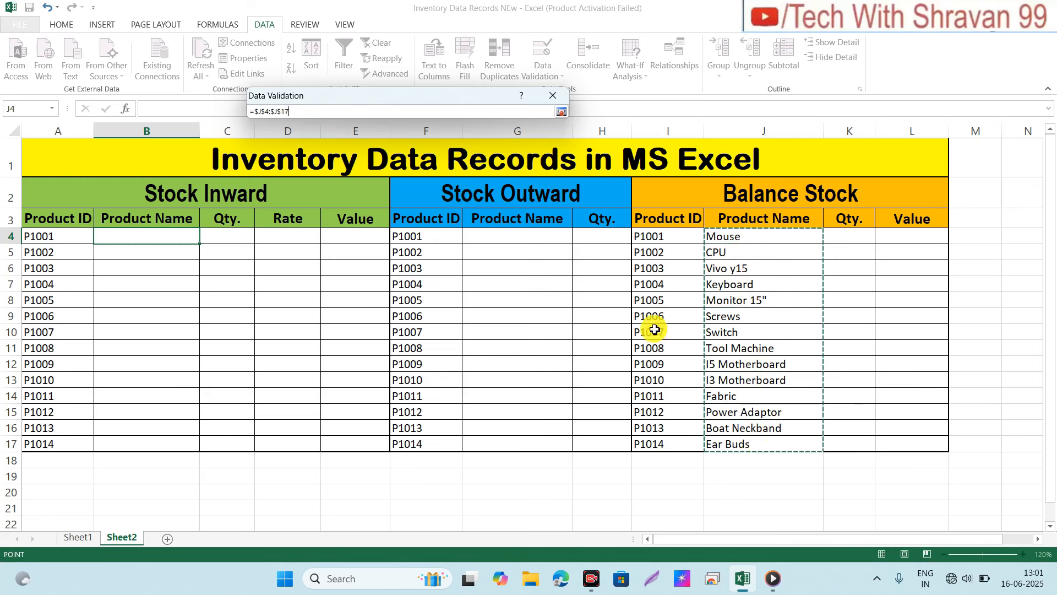
left_click(561, 112)
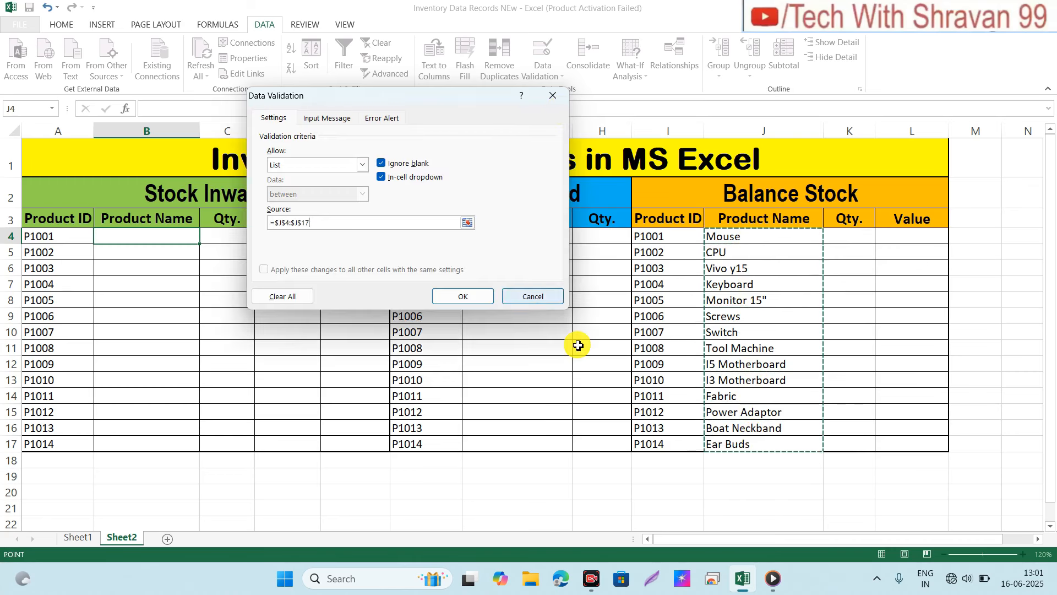
left_click(476, 299)
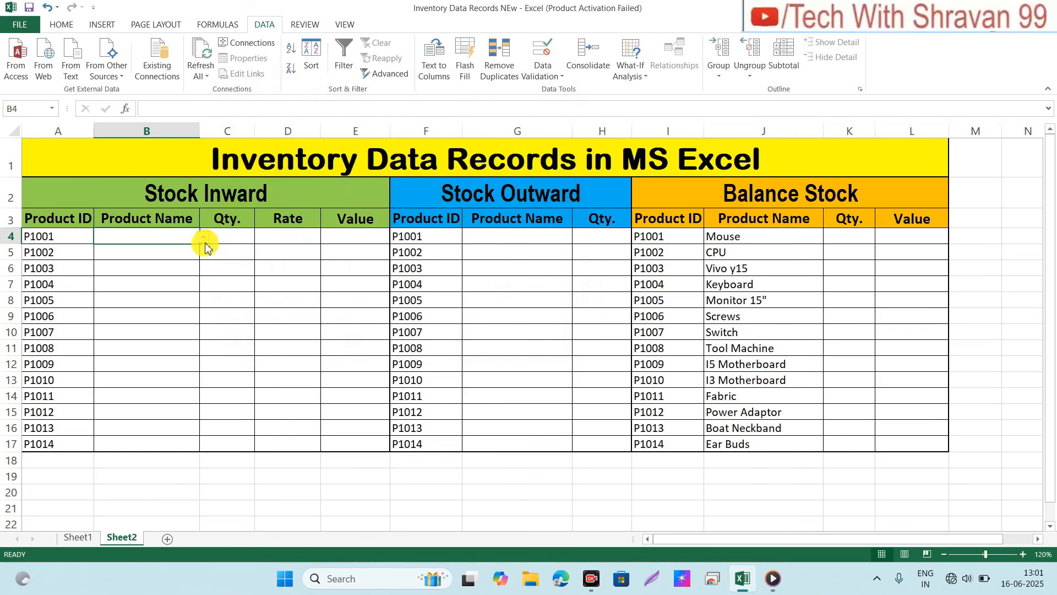
Step: Choose Mouse from the product list in B4 and fill the Stock Inward product names down through B17
left_click(204, 238)
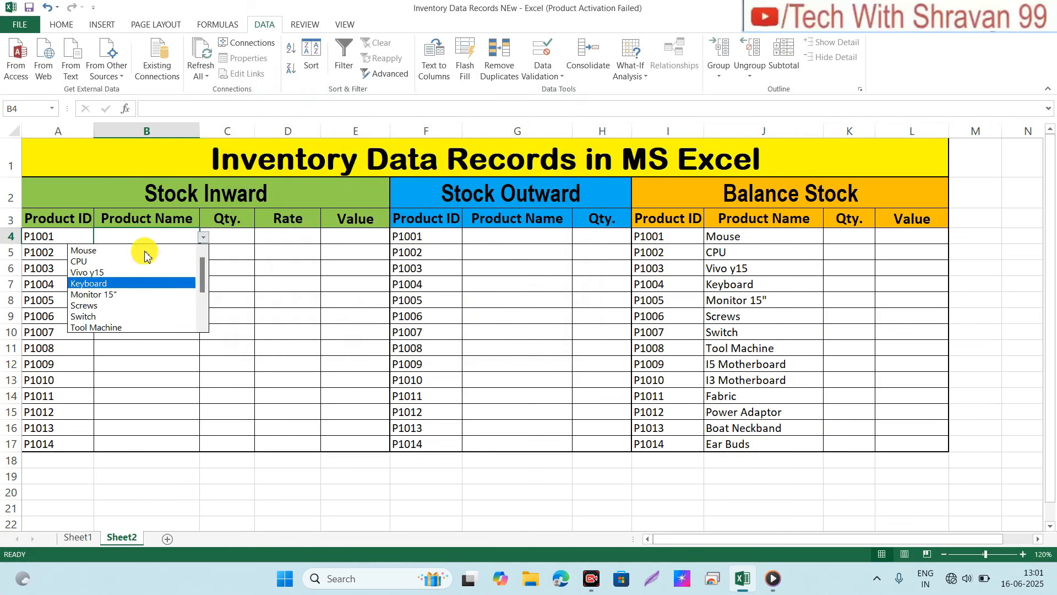
mouse_move(203, 269)
left_mouse_down()
mouse_move(203, 301)
mouse_move(203, 263)
left_mouse_up()
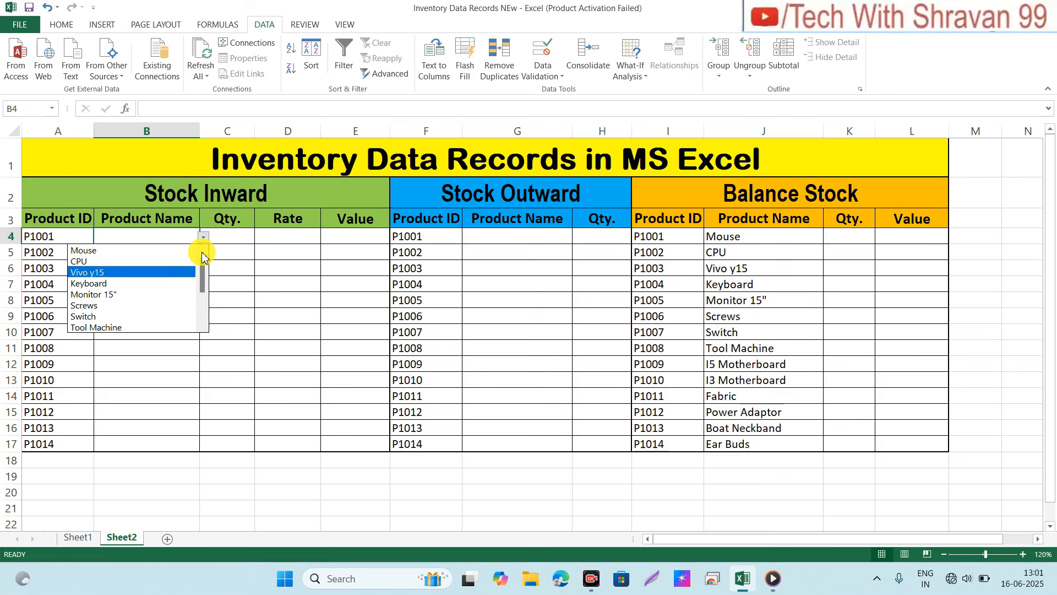
left_click(114, 251)
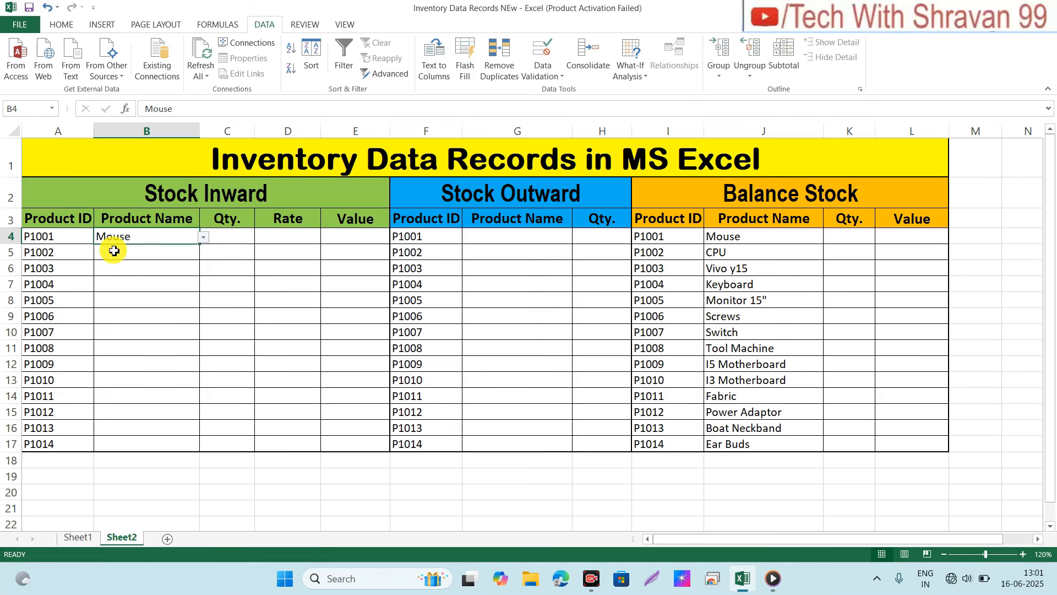
double_click(201, 248)
left_click(156, 298)
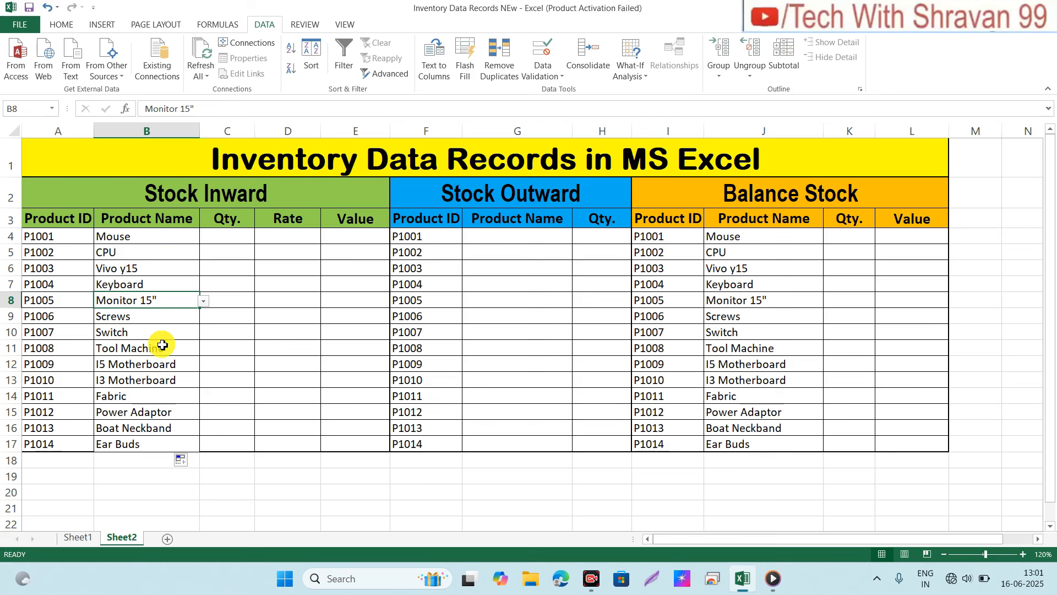
left_click(204, 301)
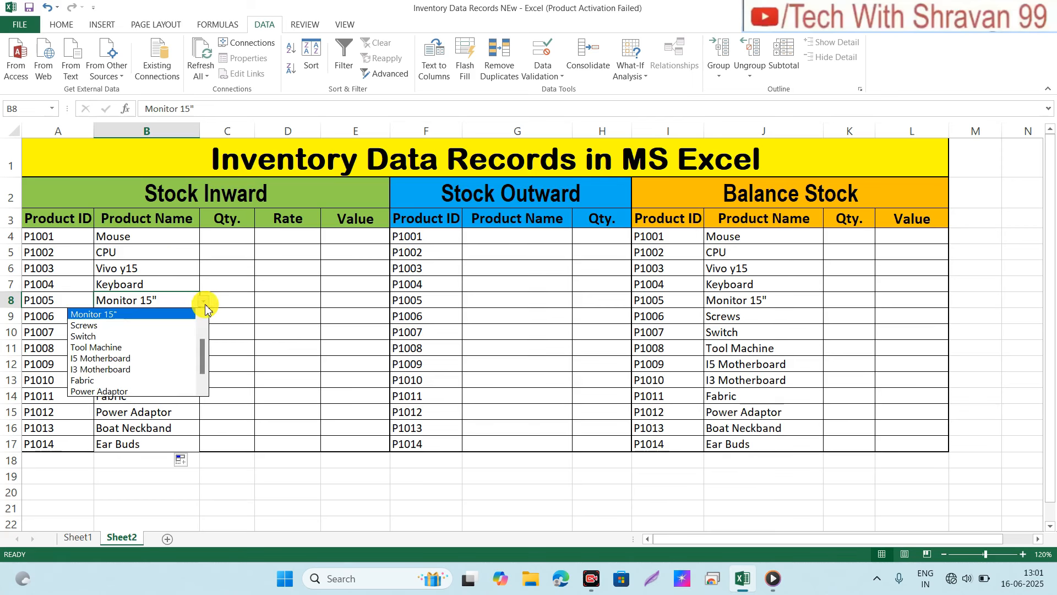
left_click(176, 269)
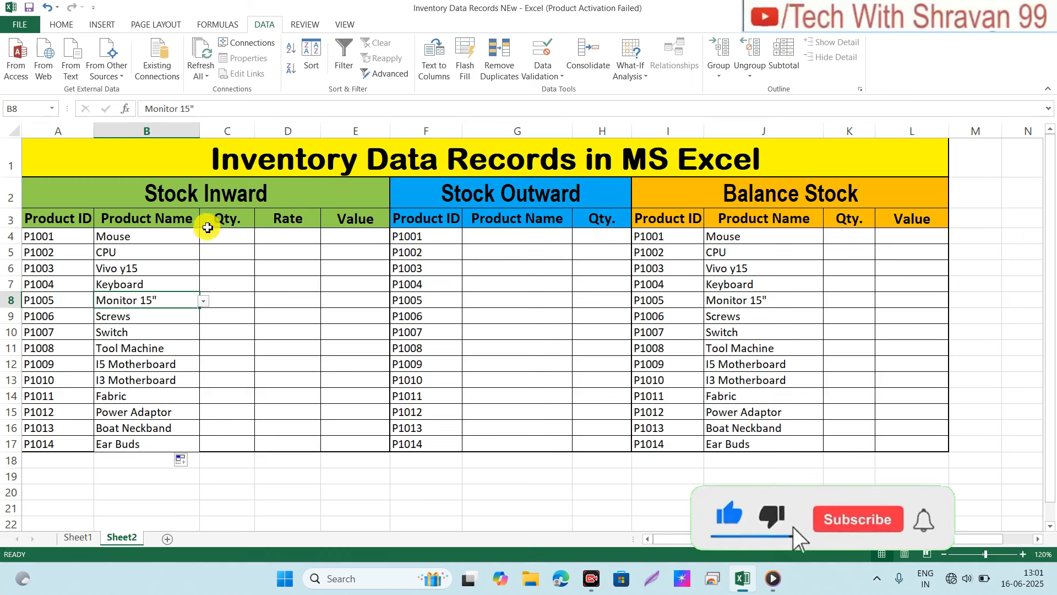
Step: Copy the Mouse cell B4 with its product list to G4 and fill the Stock Outward product names down through G17
left_click(181, 237)
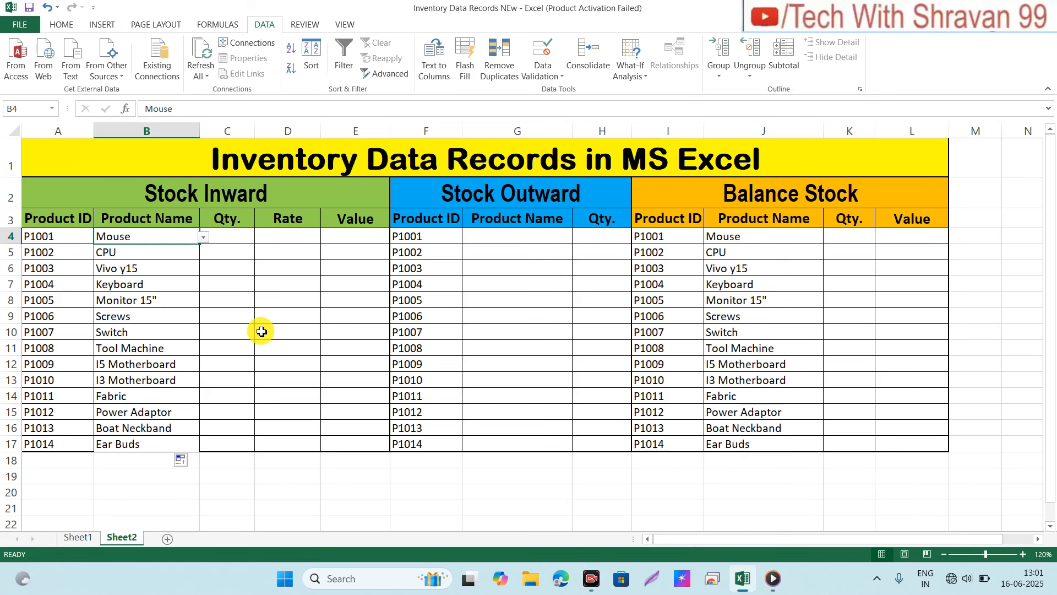
key("ctrl+c")
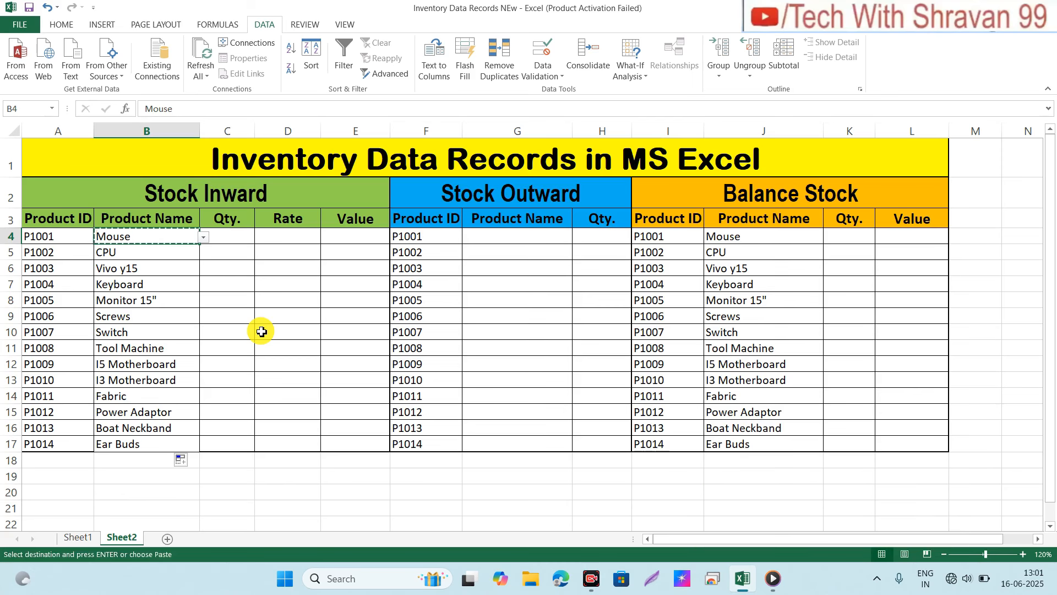
left_click(503, 237)
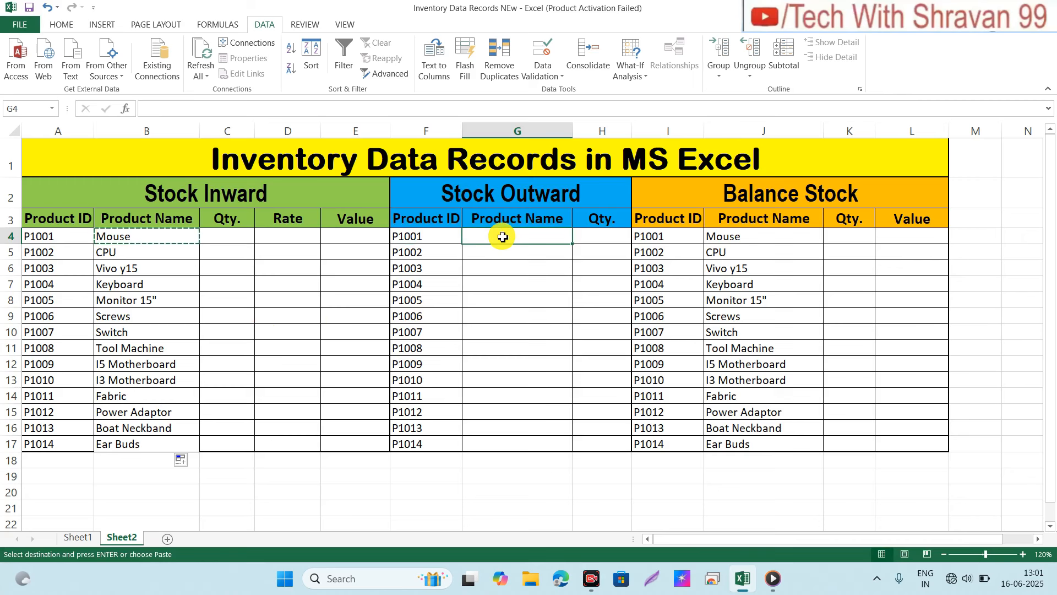
key("ctrl+v")
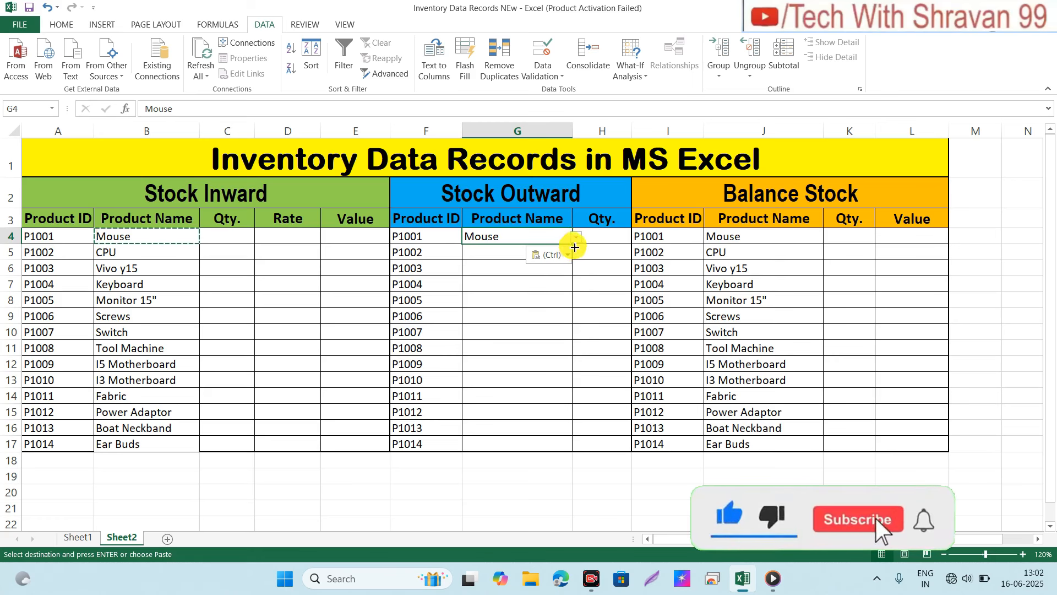
double_click(575, 248)
left_click(540, 302)
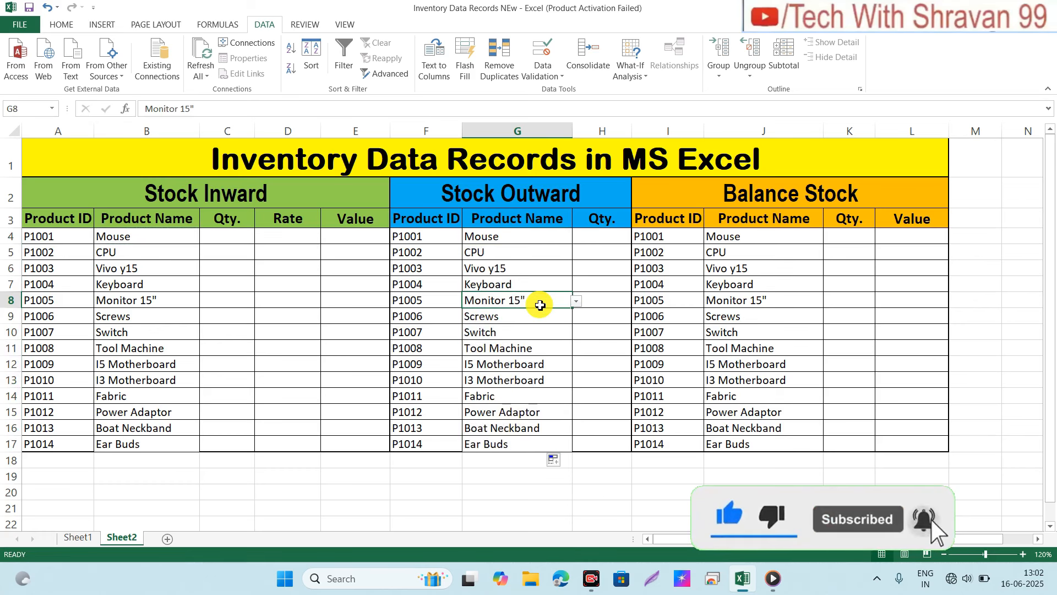
left_click(504, 391)
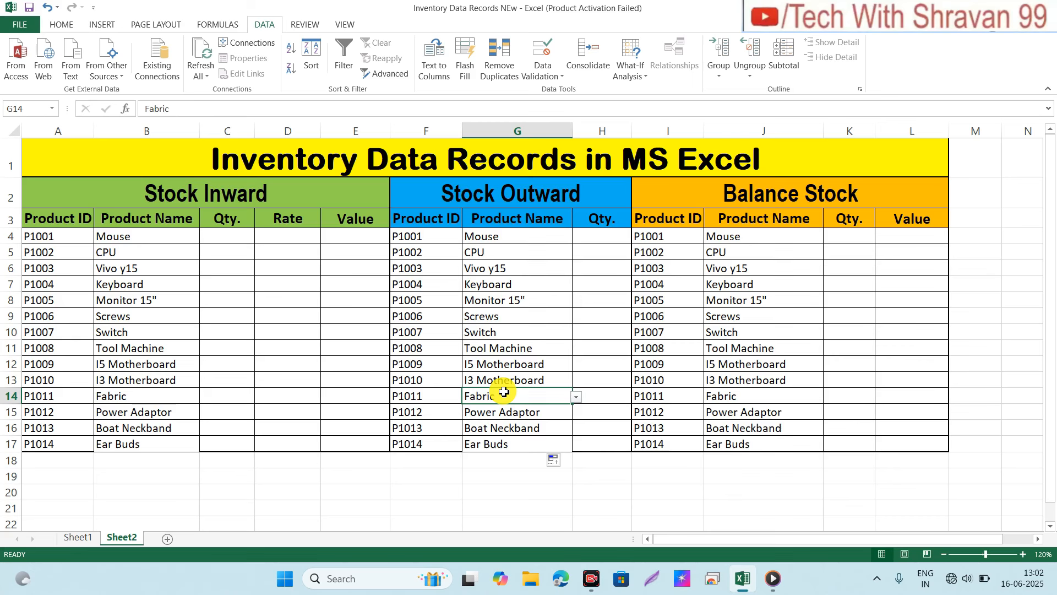
left_click(576, 396)
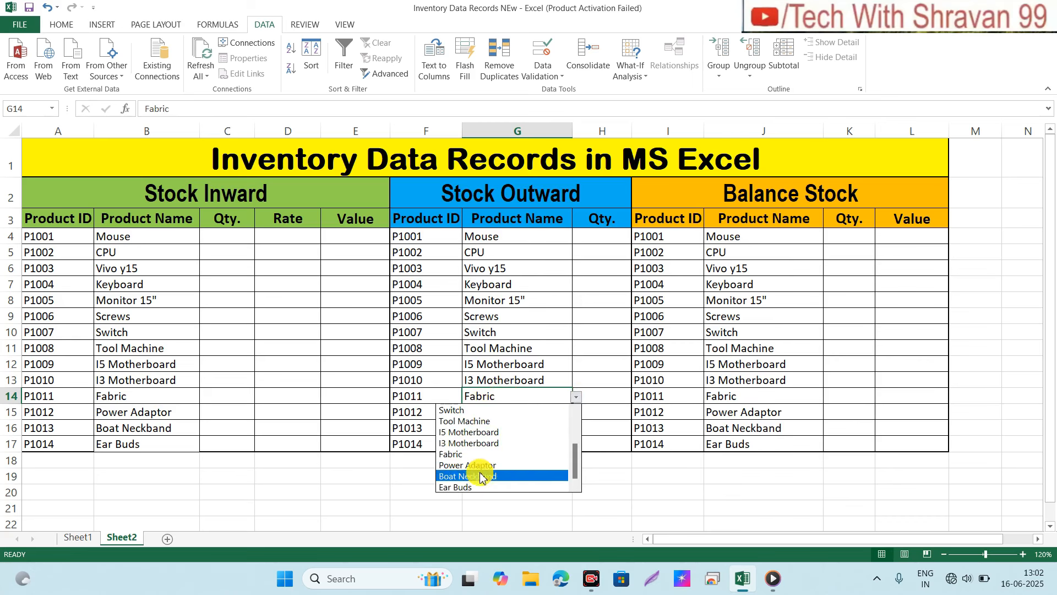
left_click(579, 396)
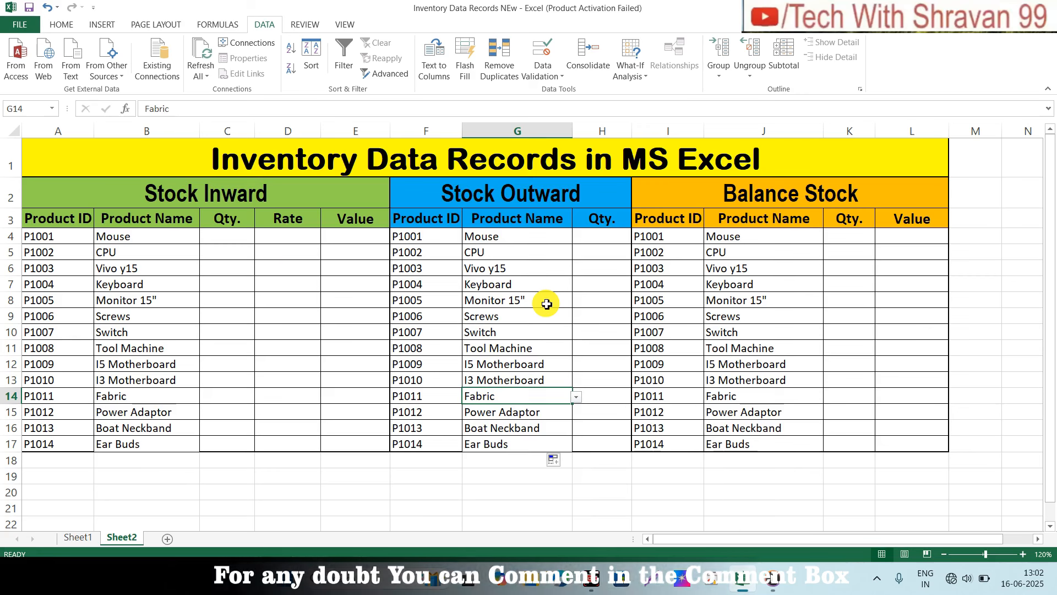
left_click(230, 237)
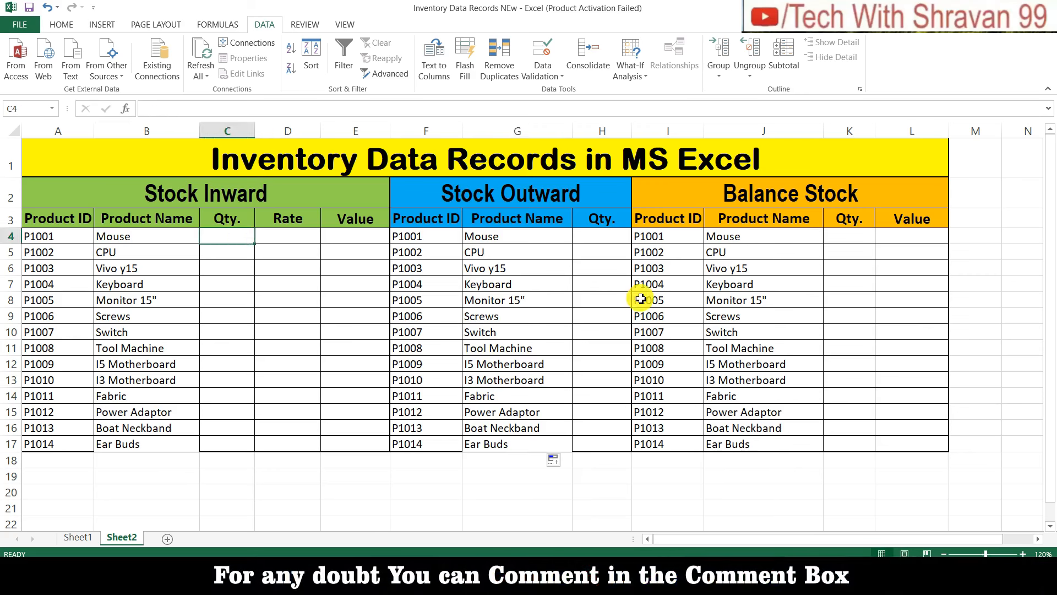
Step: Start a SUMIF formula in Balance Stock Qty. cell K4 with the Stock Inward product names $B$4:$B$17 as its range
left_click(850, 239)
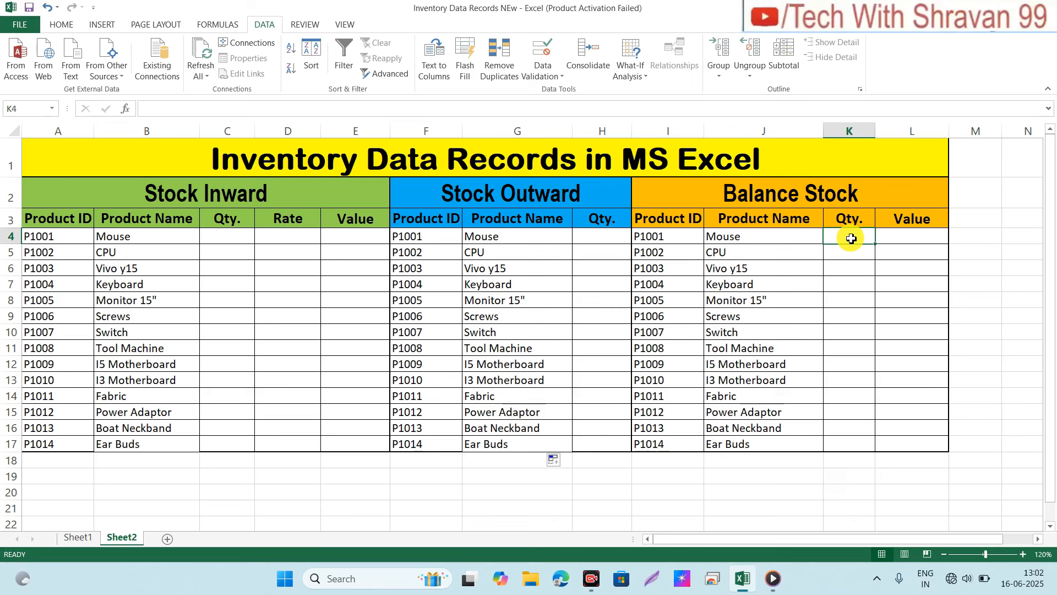
type("=sumi")
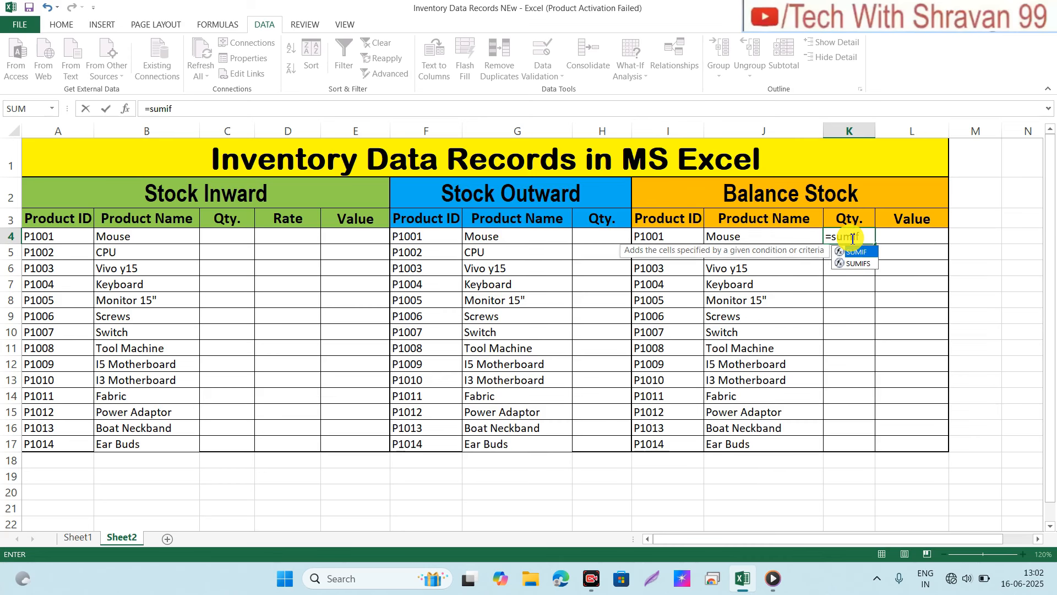
type("f")
key("Tab")
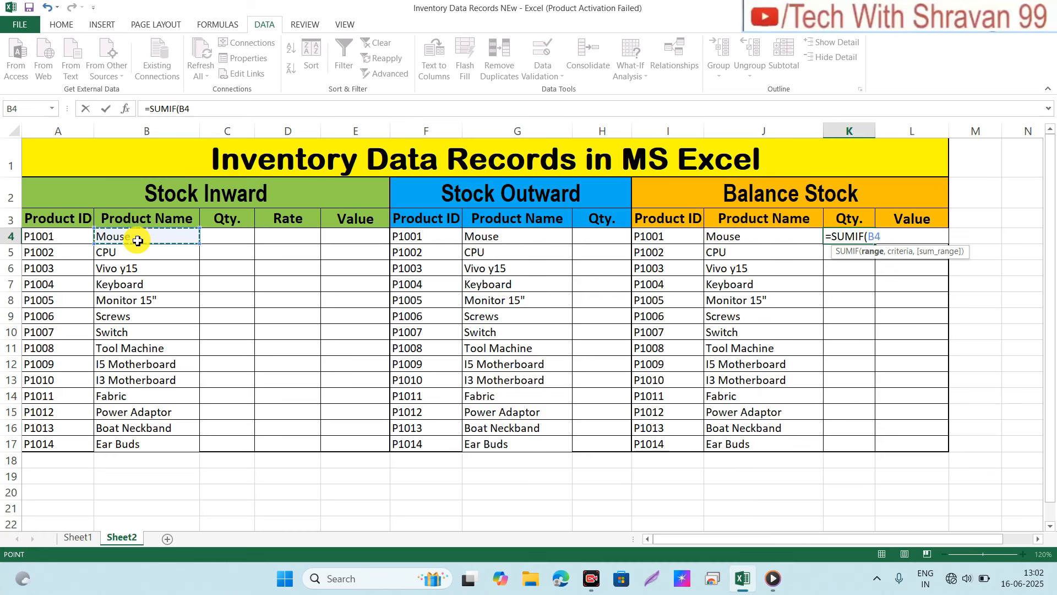
key("ctrl+shift+Down")
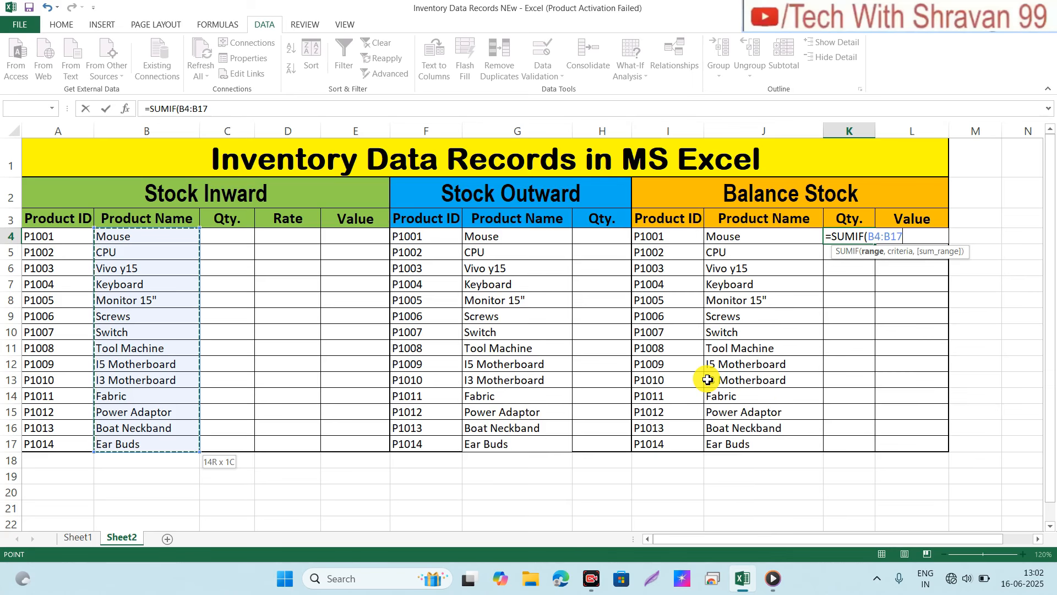
key("F4")
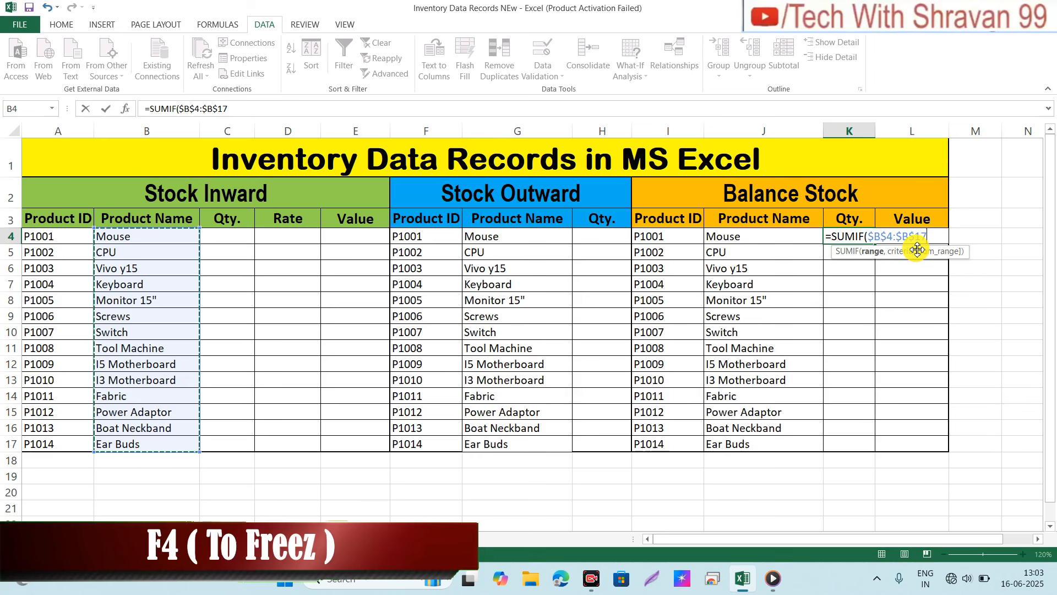
type(",")
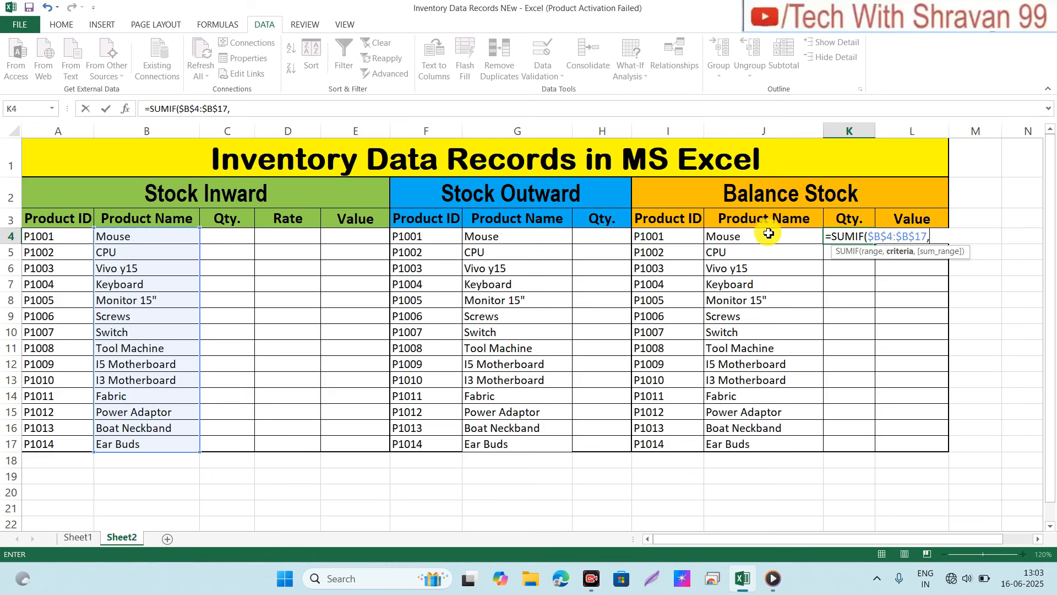
Step: Give the SUMIF in K4 the criteria J4 and the Stock Inward quantities $C$4:$C$17 as its sum range
left_click(738, 241)
type(",")
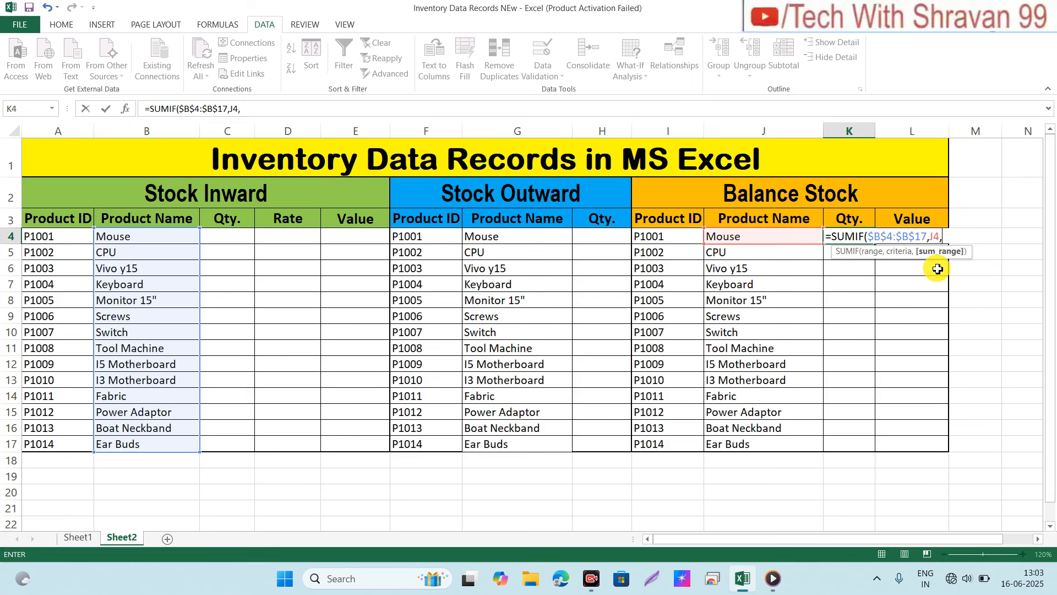
left_click(220, 236)
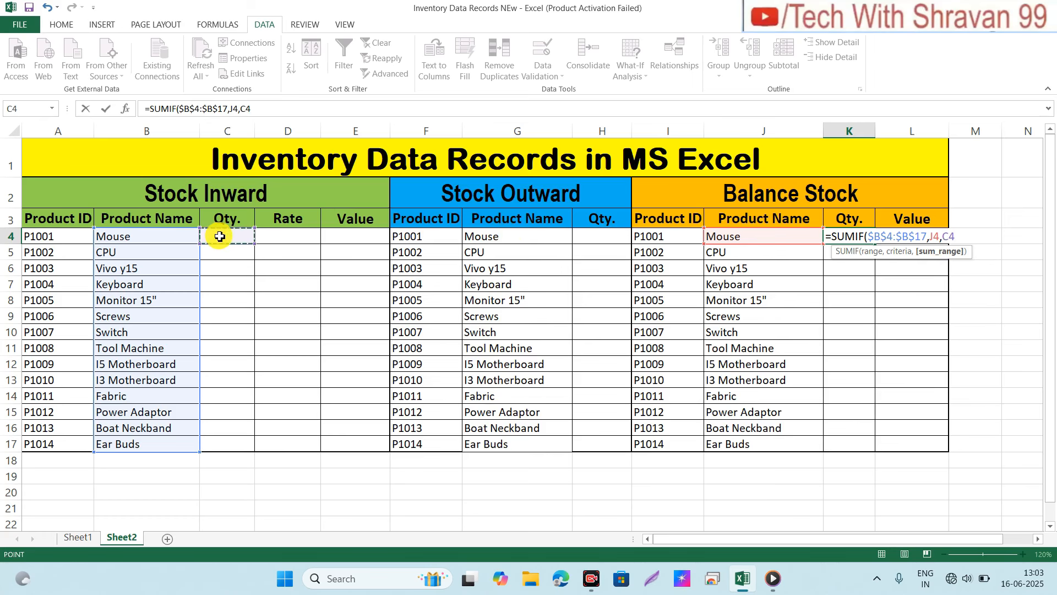
key("shift+Down")
key("shift+Down")
key("shift+Down")
key("shift+Down")
key("shift+Down")
key("shift+Down")
key("shift+Down")
key("shift+Down")
key("shift+Down")
key("shift+Down")
key("shift+Down")
key("shift+Down")
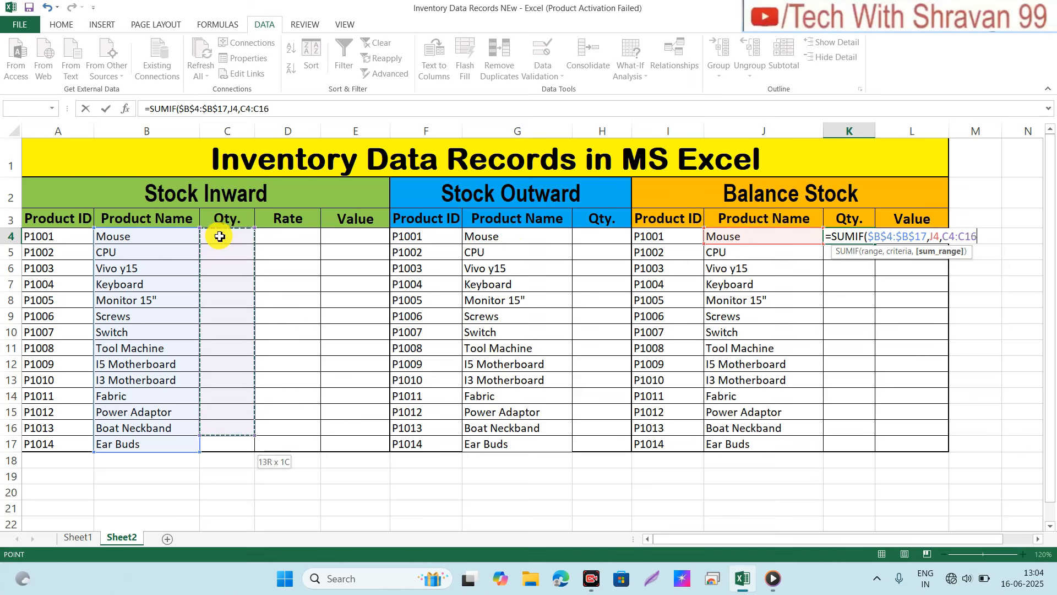
key("shift+Down")
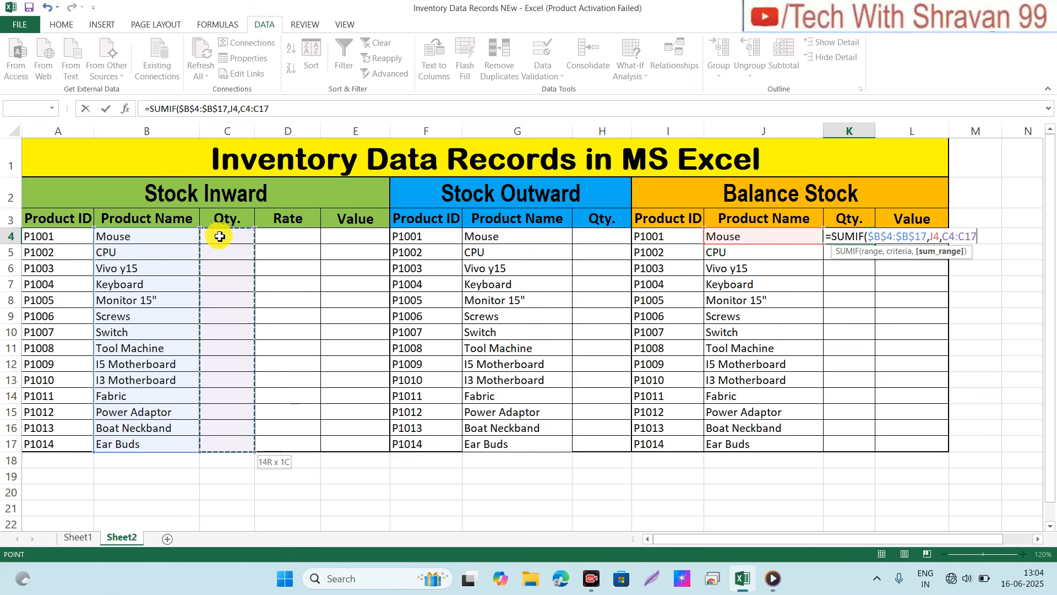
key("F4")
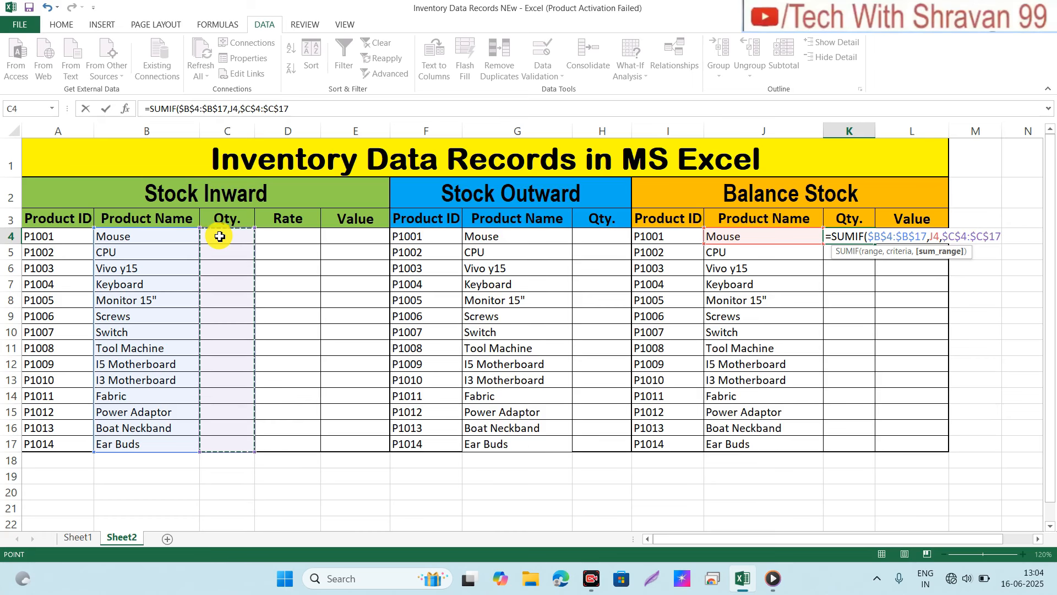
Step: Subtract a second SUMIF in the K4 formula, with the Stock Outward product names $G$4:$G$17 as its range
type(")-")
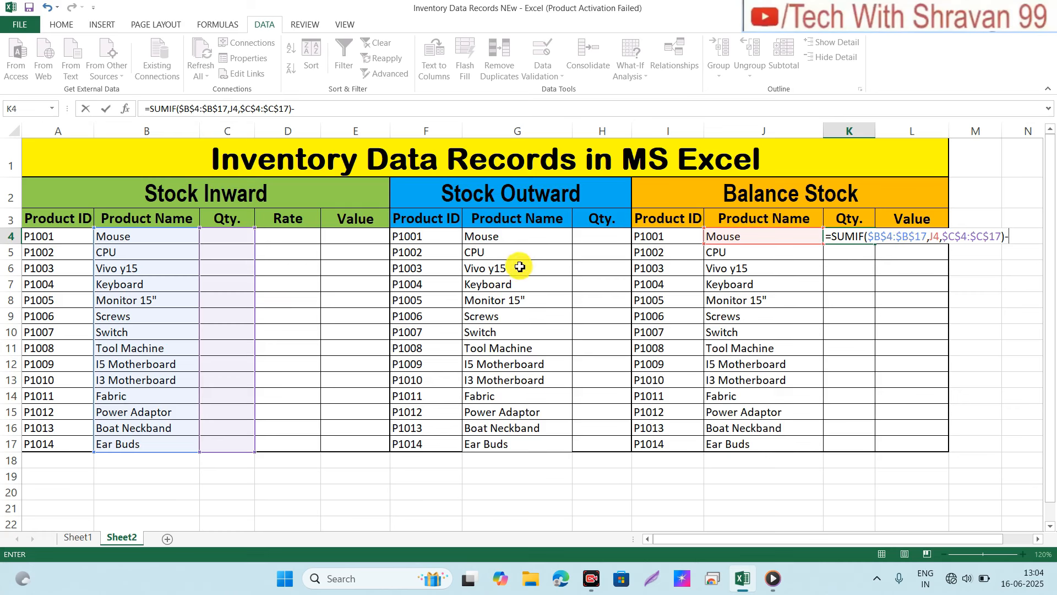
type("sumif")
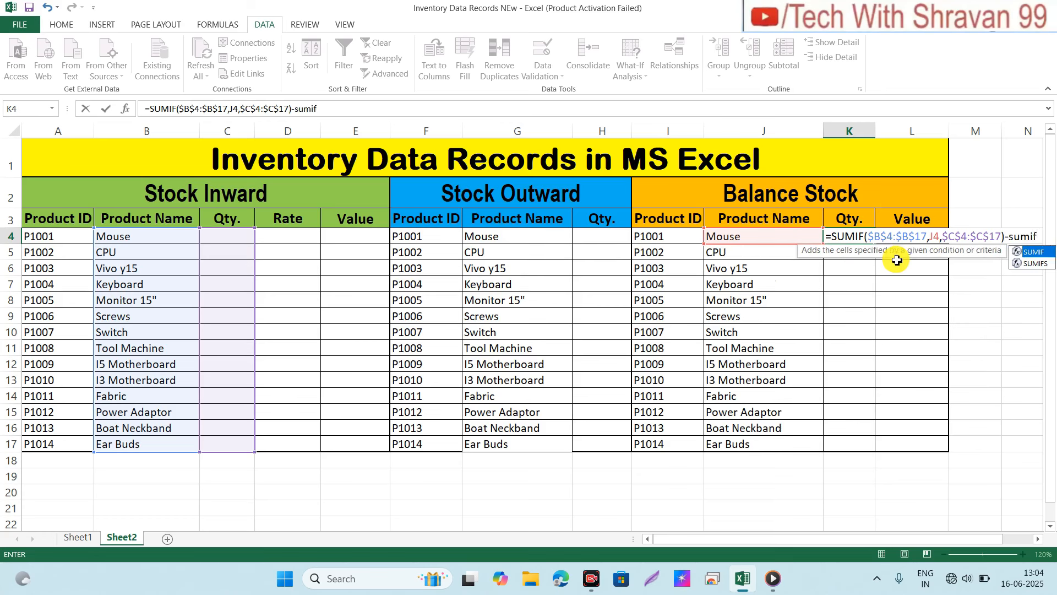
key("Tab")
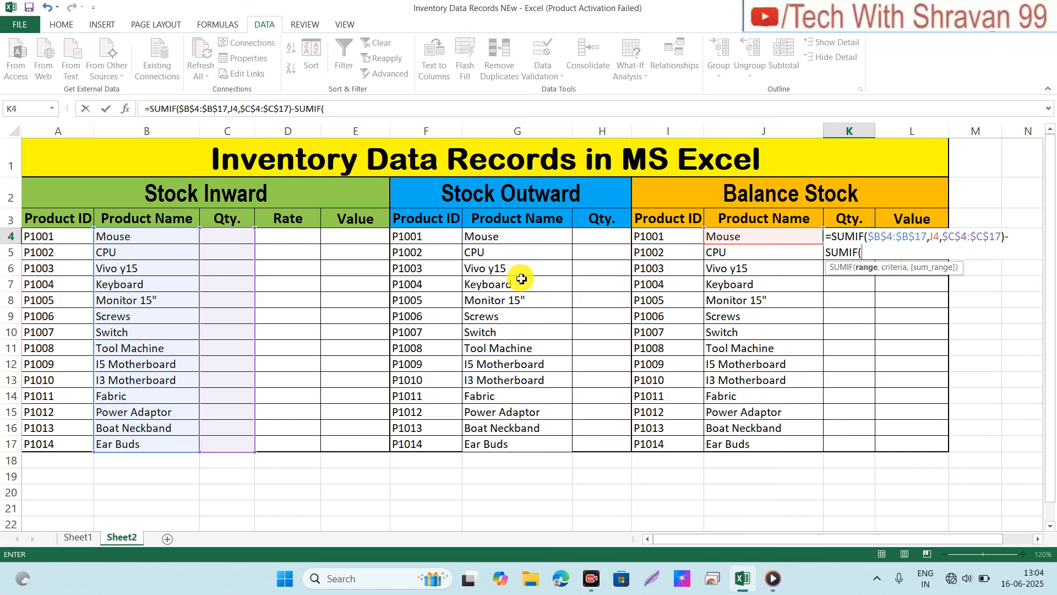
left_click(531, 237)
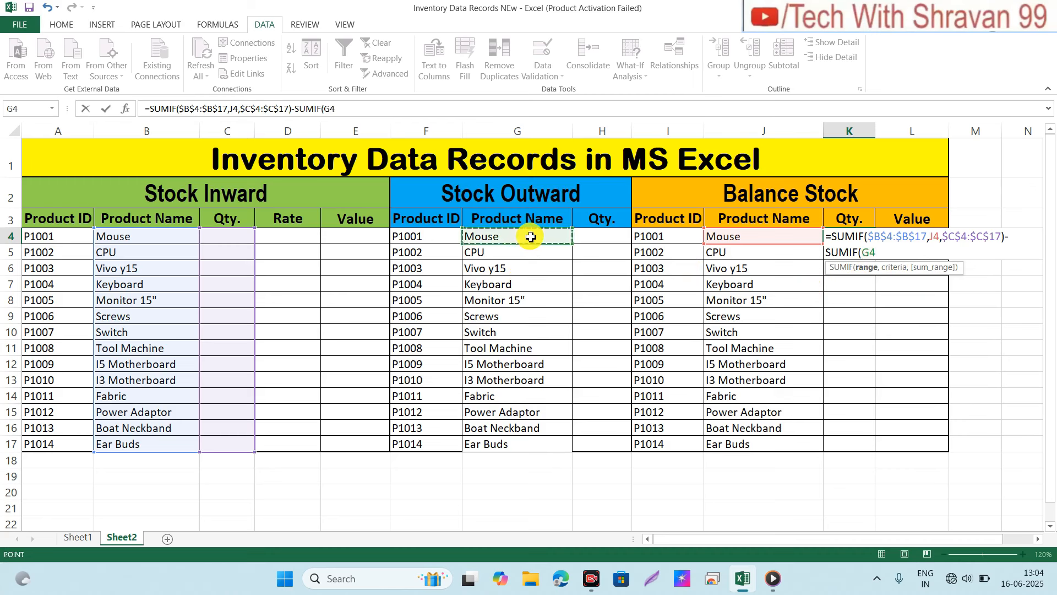
key("ctrl+shift+Down")
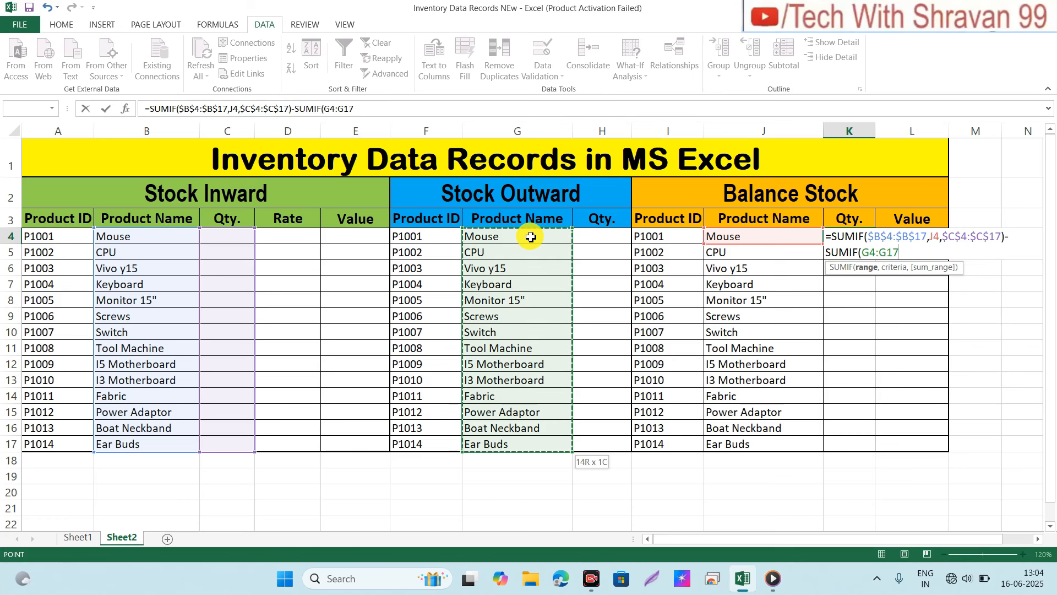
key("F4")
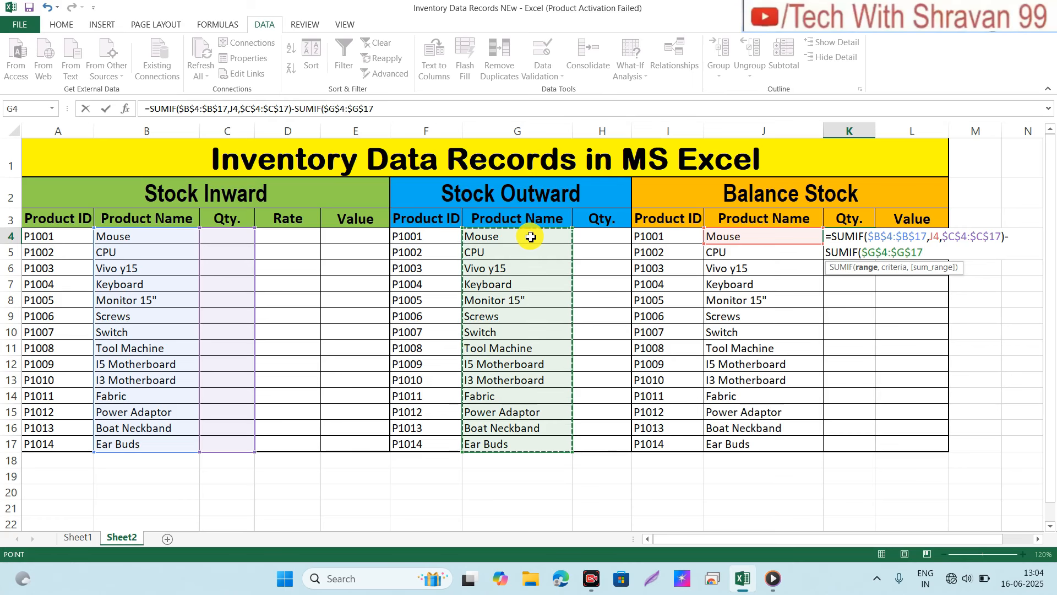
Step: Give the second SUMIF in K4 the criteria J4 and the Stock Outward quantities H4:H17 as its sum range
type(",")
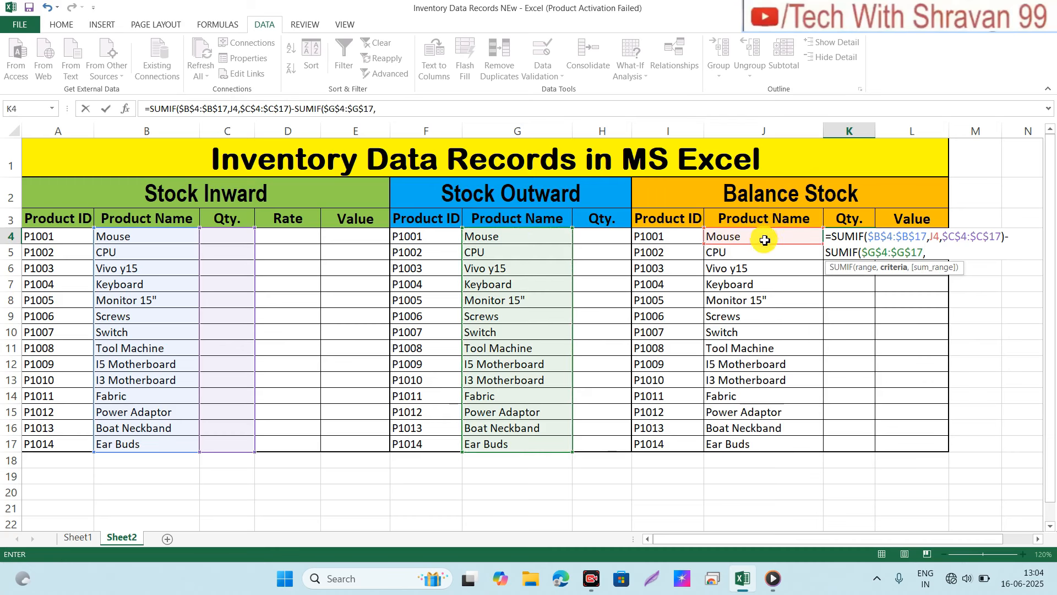
left_click(750, 240)
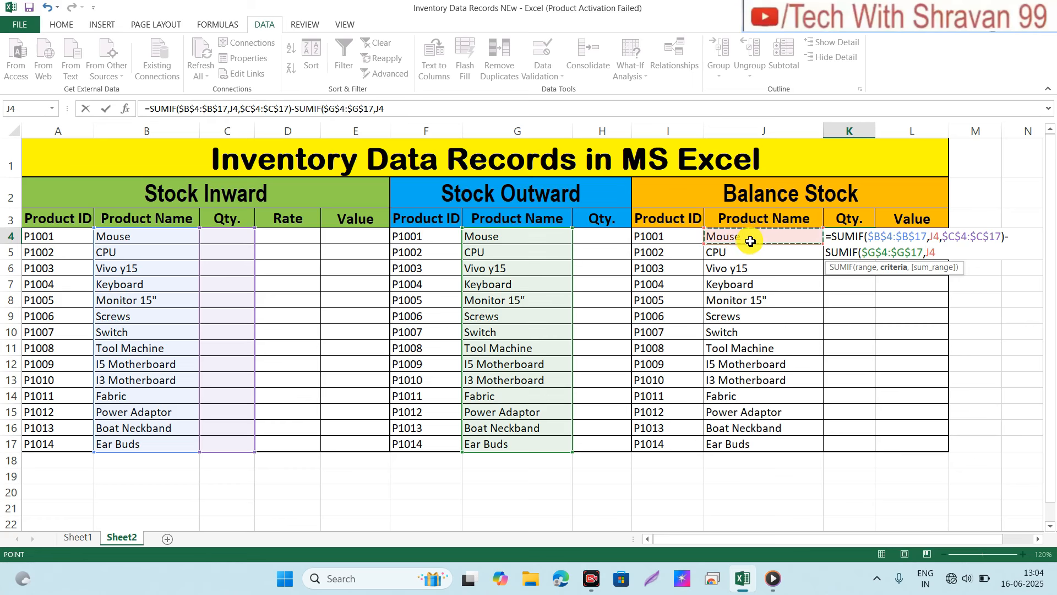
type(",")
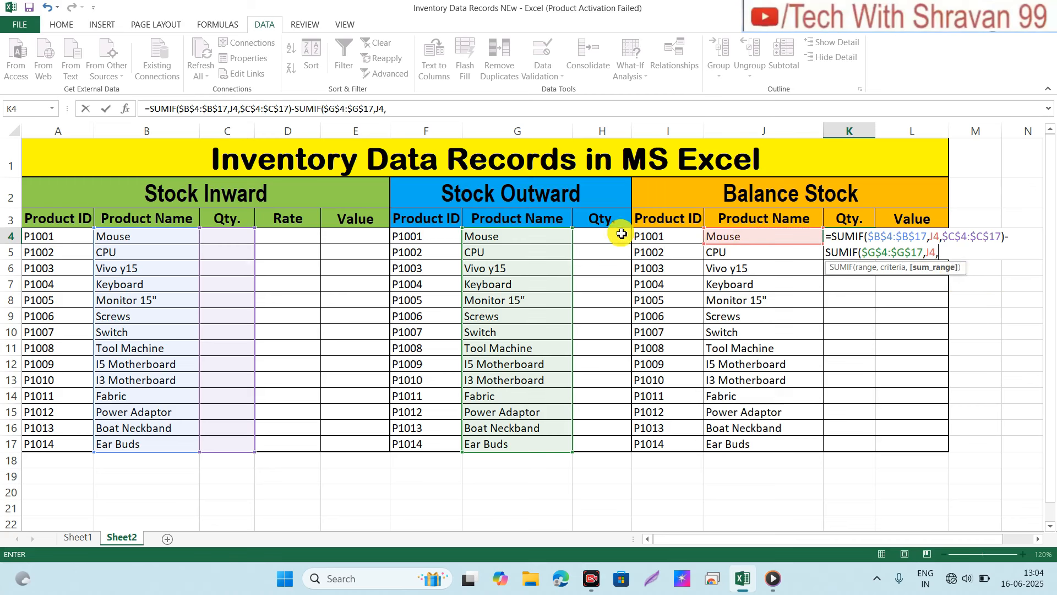
left_click(600, 235)
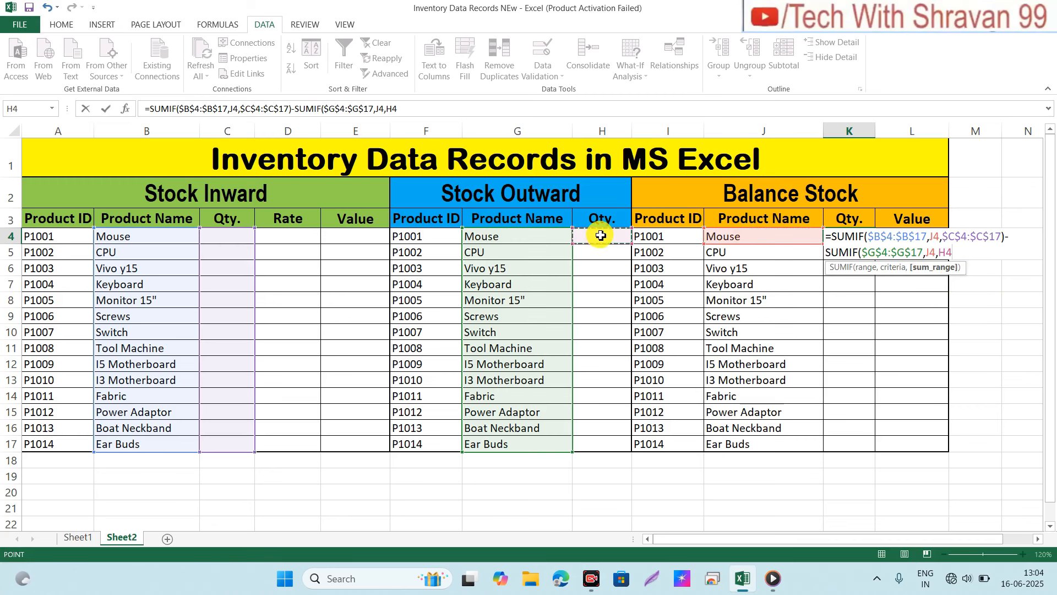
key("ctrl+shift+Down")
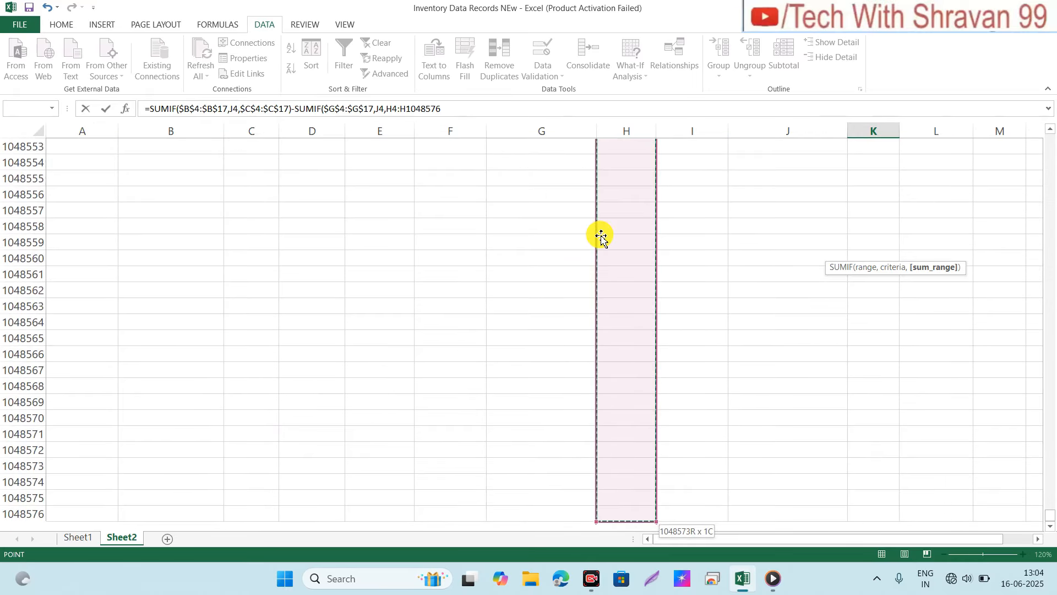
key("ctrl+shift+Up")
key("shift+Down")
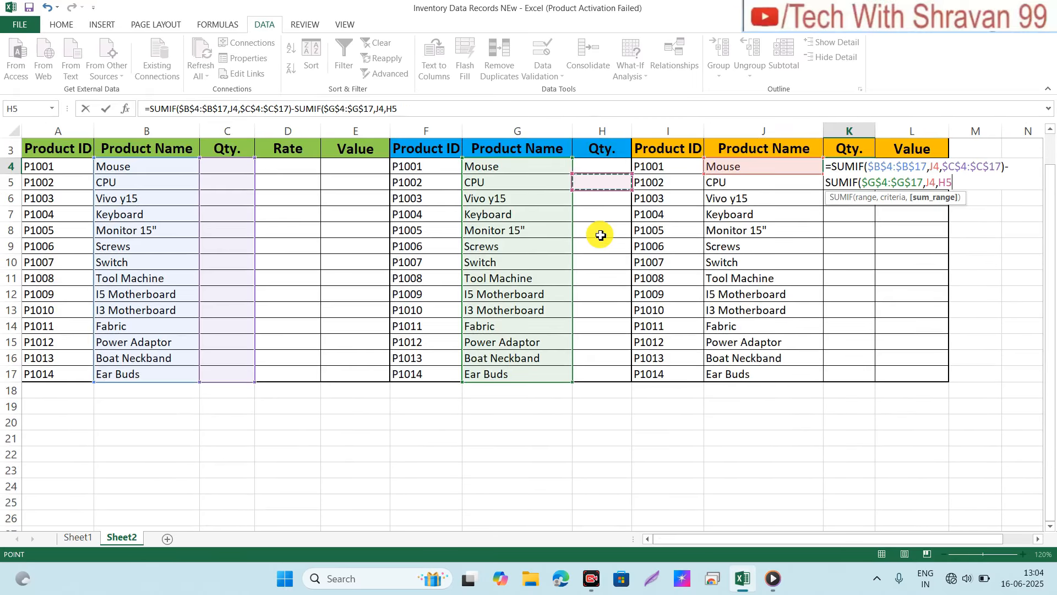
key("shift+Down")
key("shift+Down")
key("shift+Down")
key("shift+Down")
key("shift+Down")
key("shift+Down")
key("shift+Down")
key("shift+Down")
key("shift+Down")
key("shift+Down")
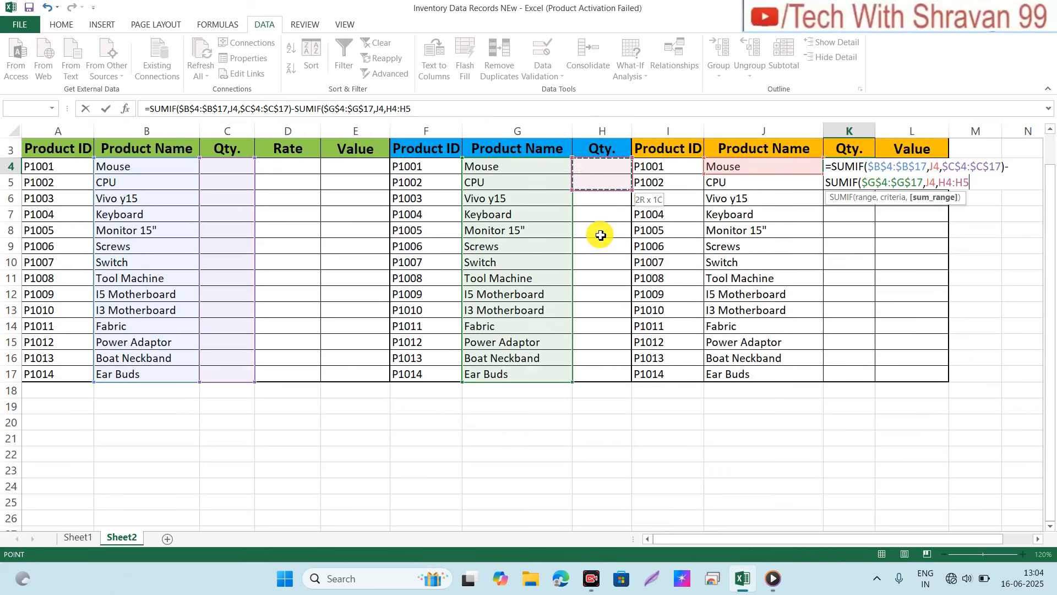
key("shift+Down")
key("shift+Down")
key("shift+Down")
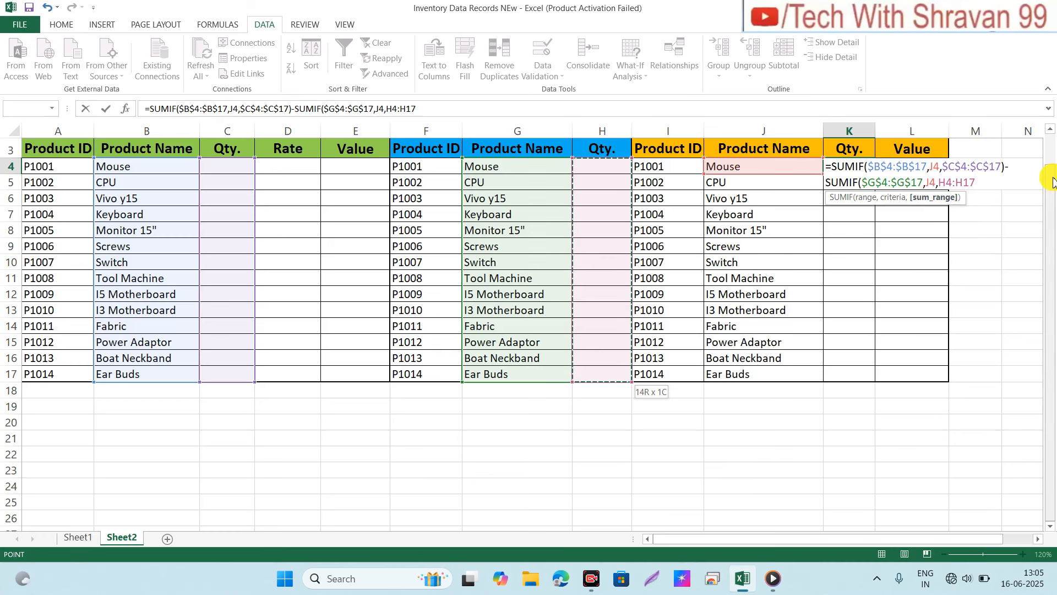
Step: Make the sum range absolute as $H$4:$H$17, complete the K4 formula and fill it down through K17
left_click_drag(1050, 170, 1053, 131)
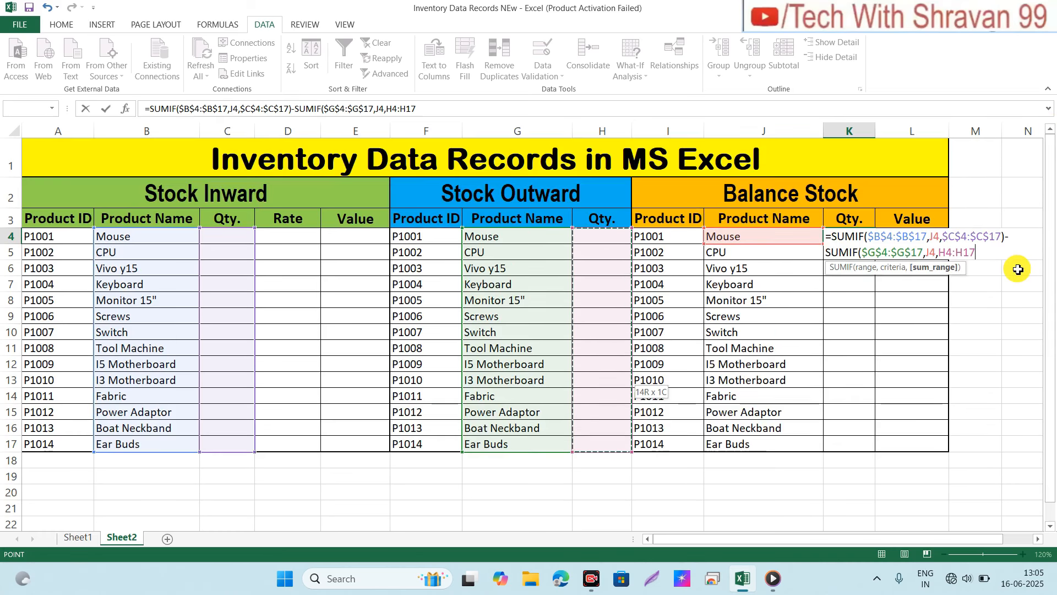
key("F4")
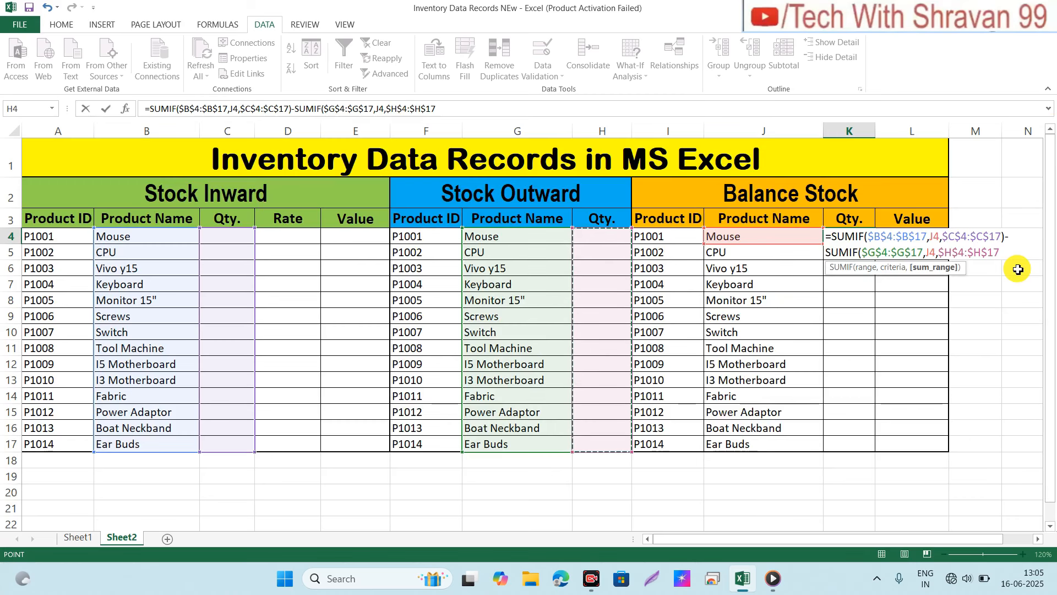
type(")")
key("ctrl+Return")
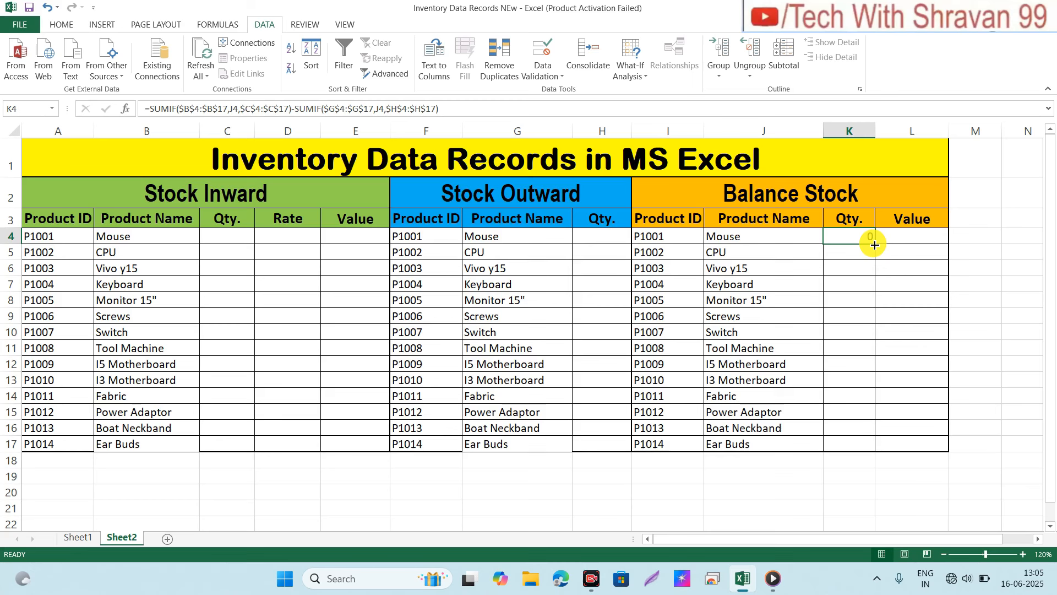
left_click_drag(875, 245, 865, 446)
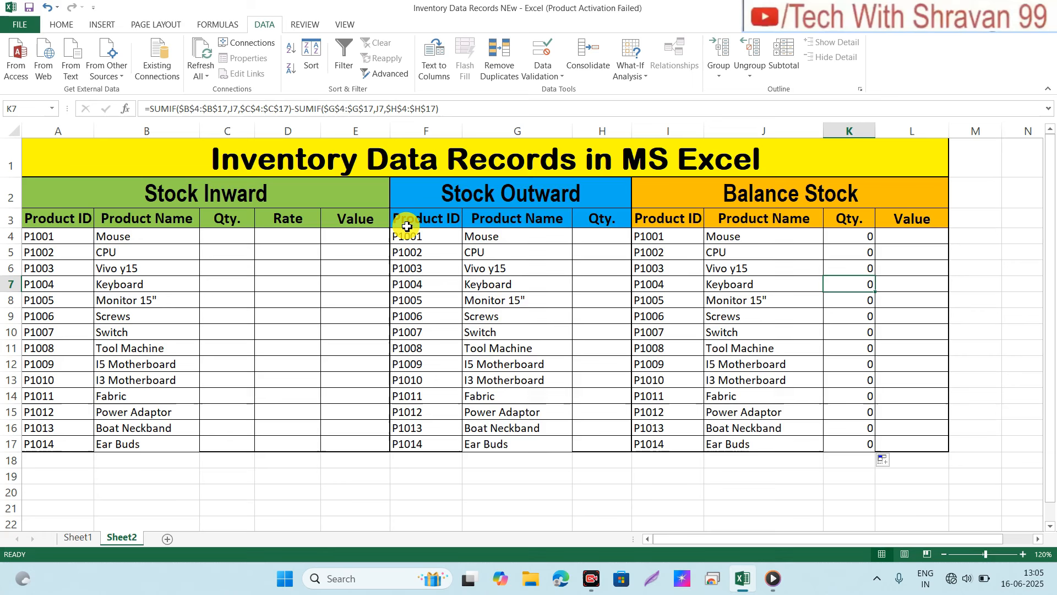
Step: Copy the Stock Inward rates D4:D17 from Sheet1
left_click(230, 235)
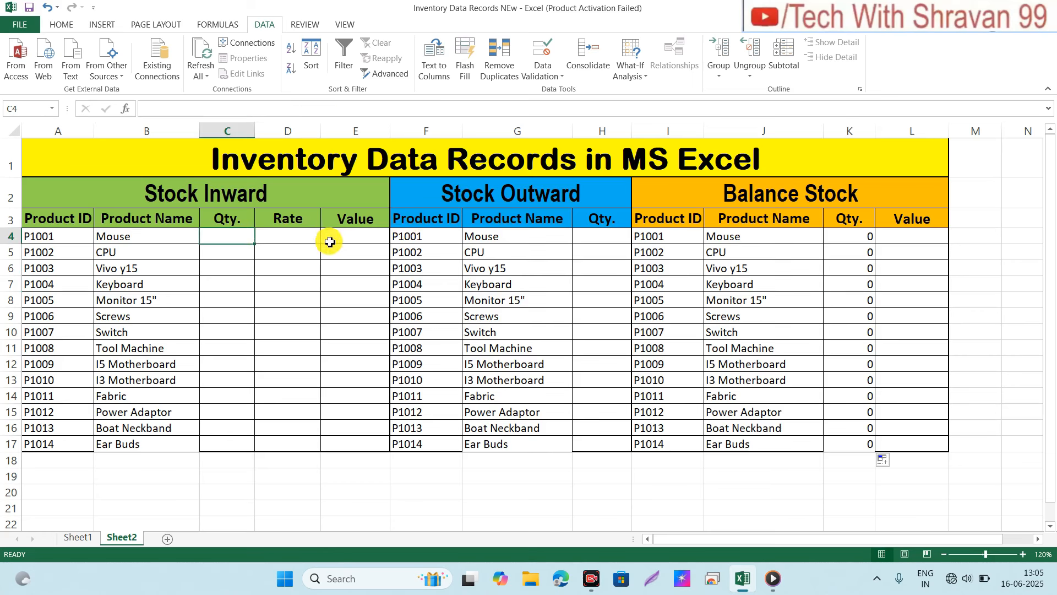
left_click(302, 235)
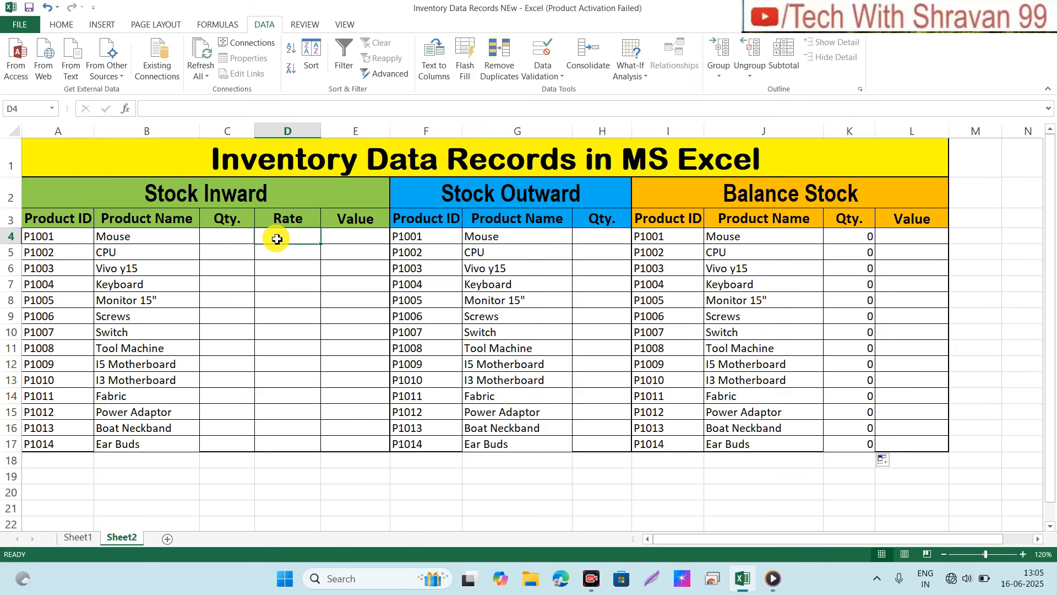
left_click(78, 536)
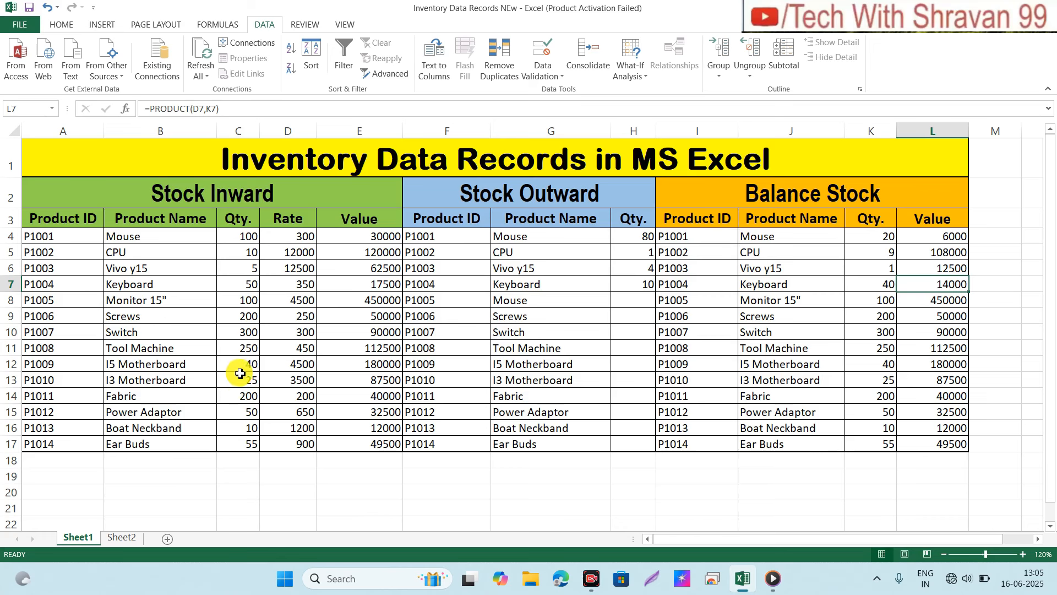
left_click(287, 238)
key("ctrl+shift+Down")
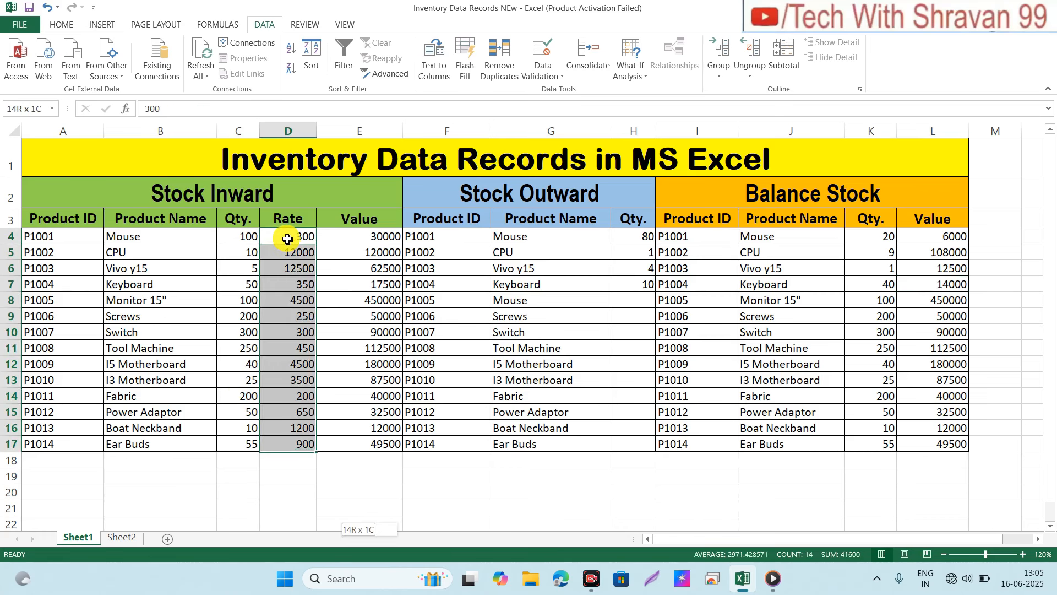
key("ctrl+shift+Down")
key("ctrl+shift+Up")
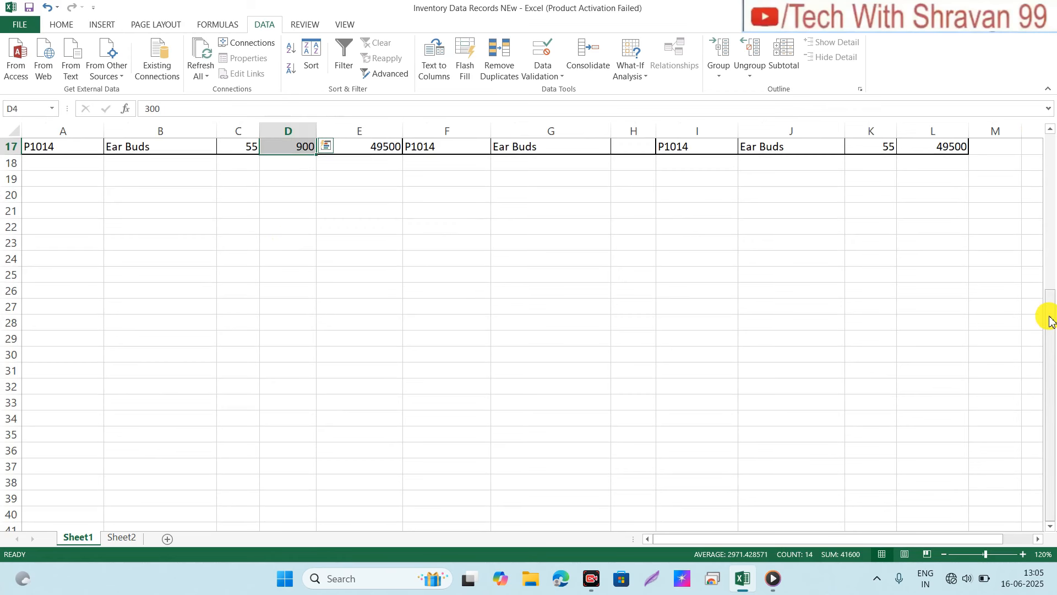
left_click_drag(1049, 314, 1051, 144)
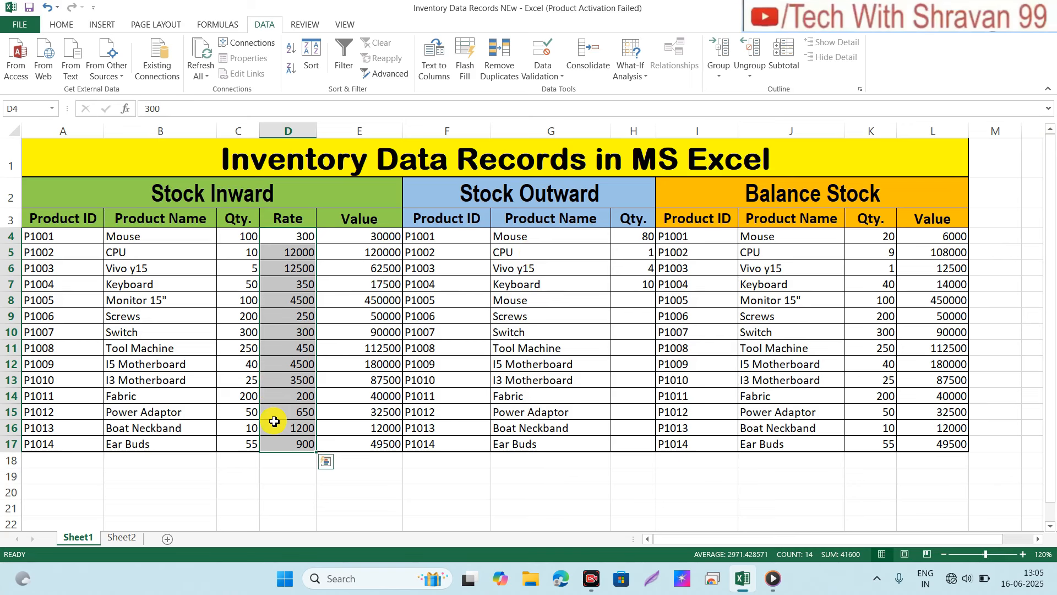
key("ctrl+c")
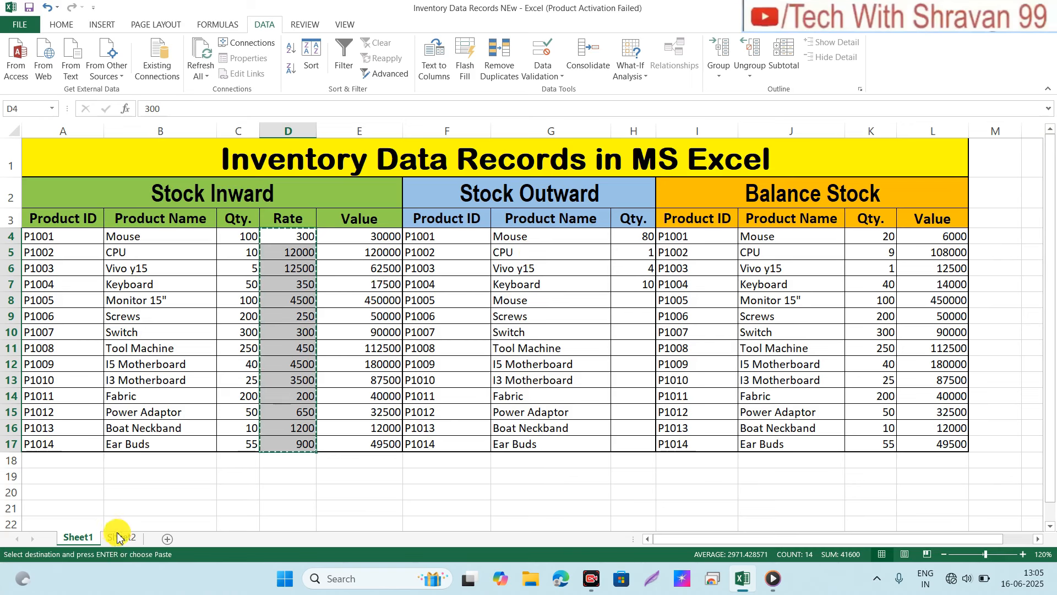
Step: Paste the copied rates into the Stock Inward Rate column on Sheet2, starting at D4
left_click(117, 537)
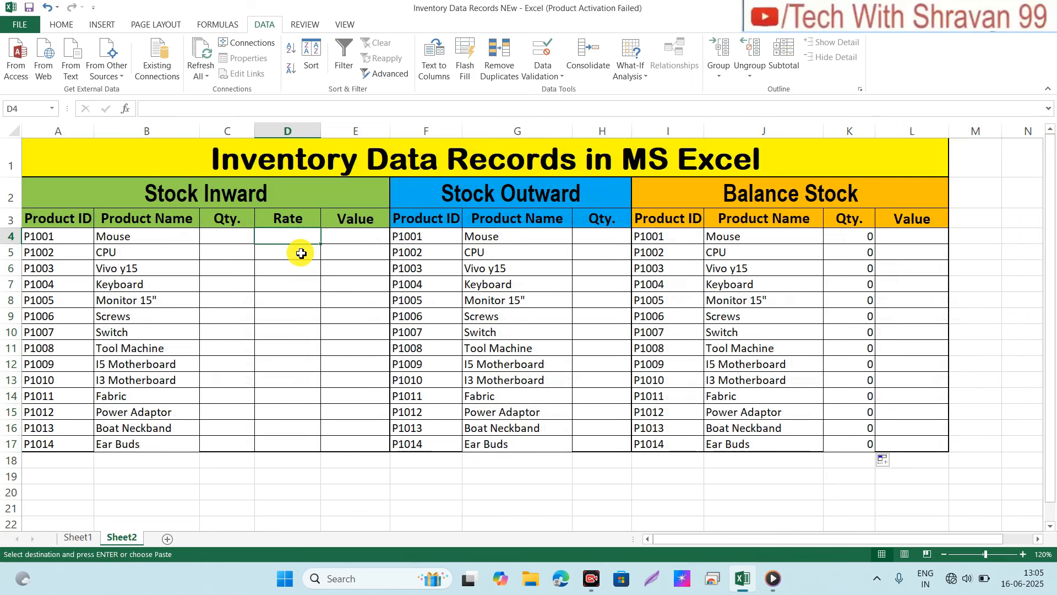
key("ctrl+v")
left_click(413, 279)
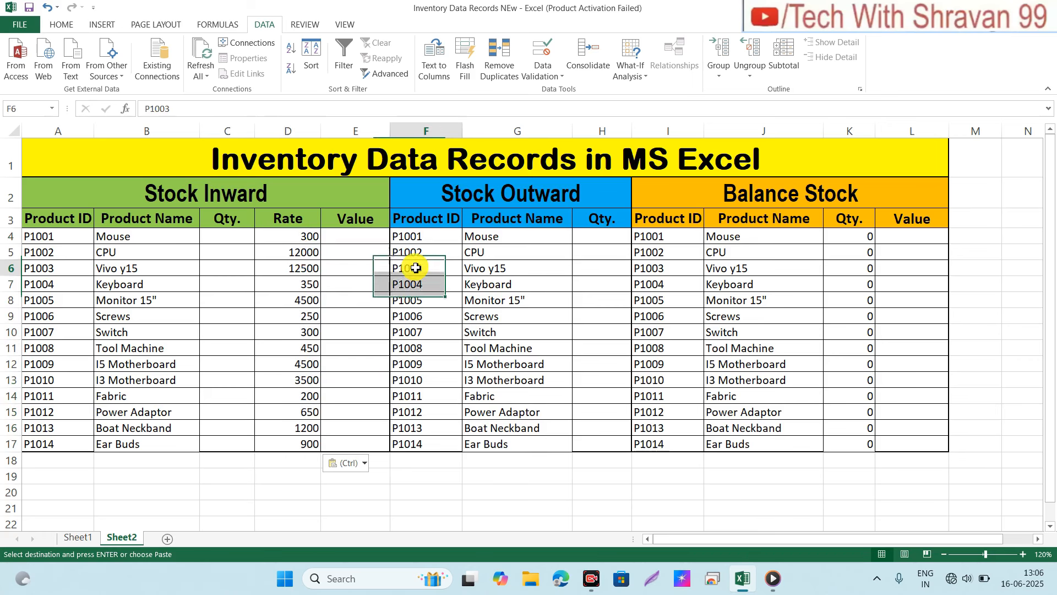
Step: Enter 100 as the Stock Inward quantity for Mouse in C4
left_click(349, 239)
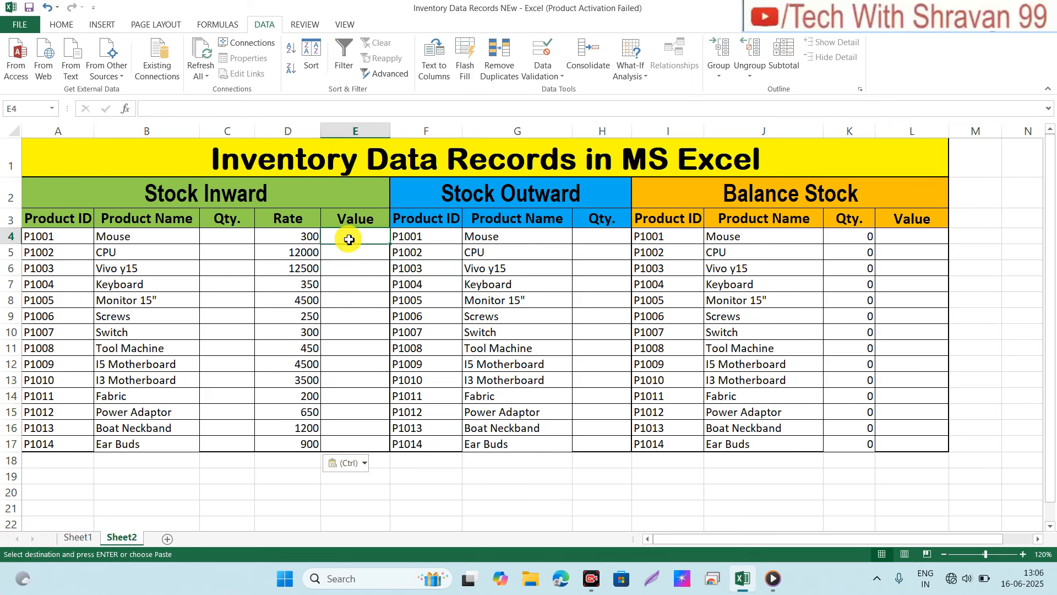
left_click(232, 240)
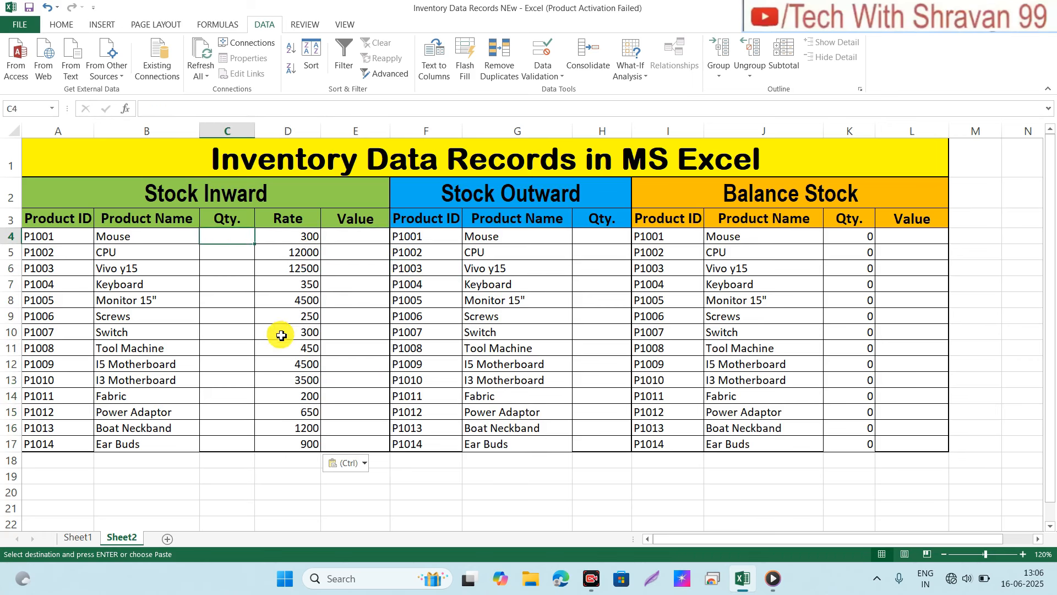
type("100")
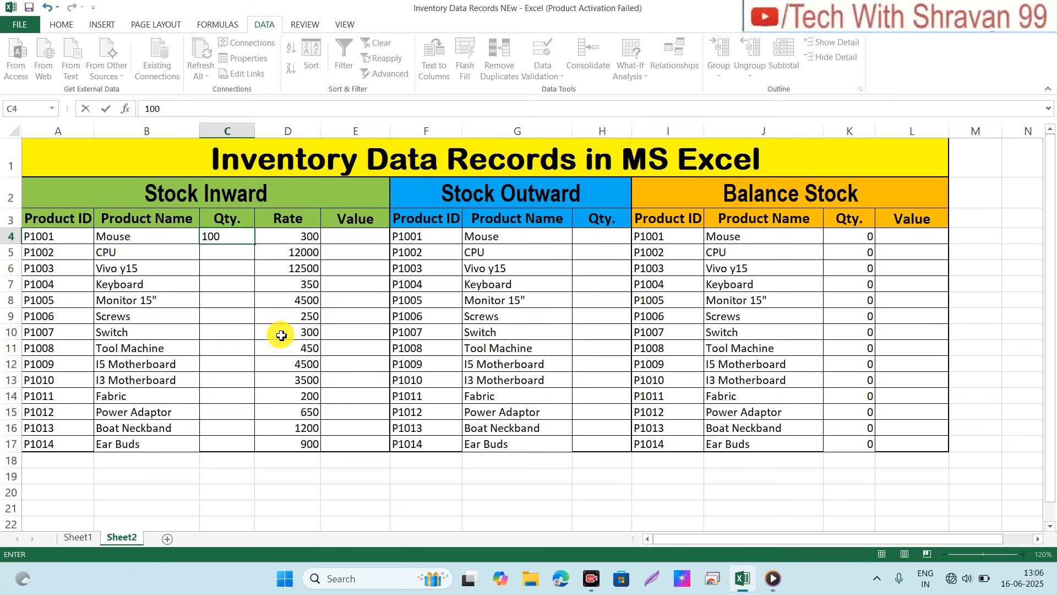
key("Return")
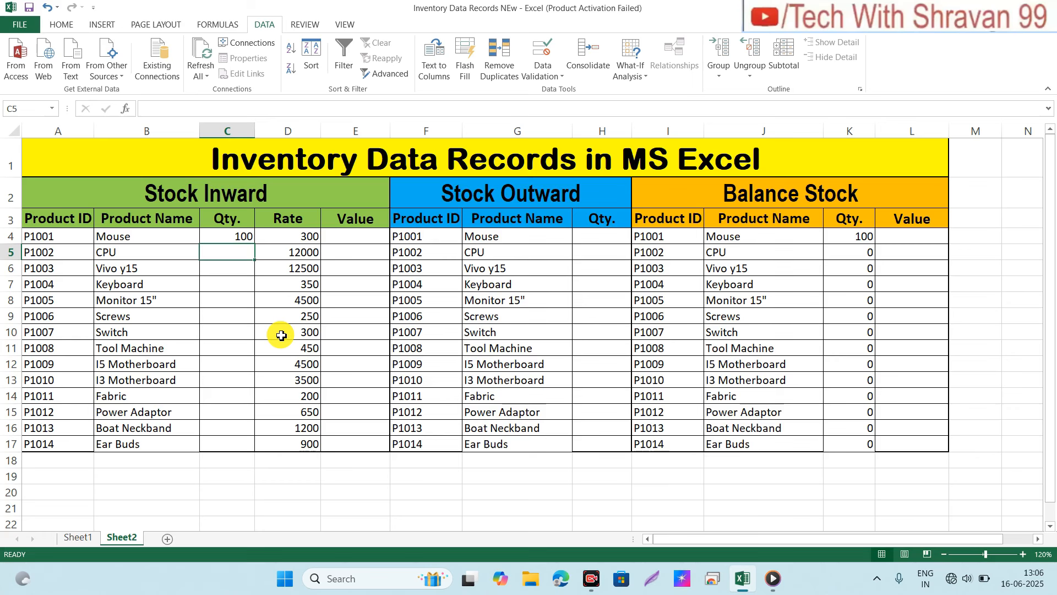
Step: Calculate the Stock Inward value for Mouse in E4 with the formula =PRODUCT(C4:D4)
left_click(274, 238)
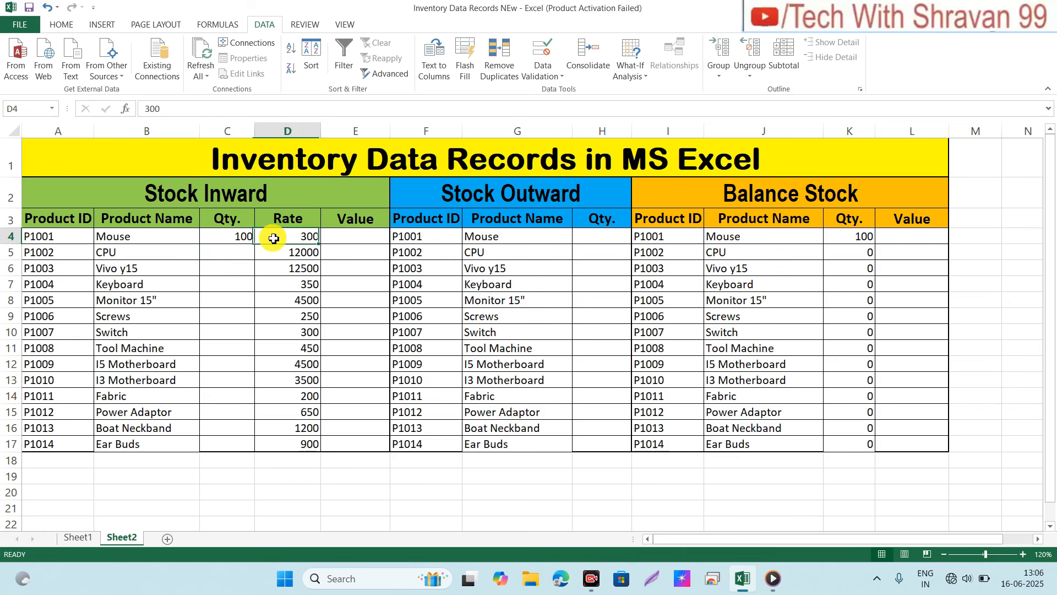
left_click(350, 237)
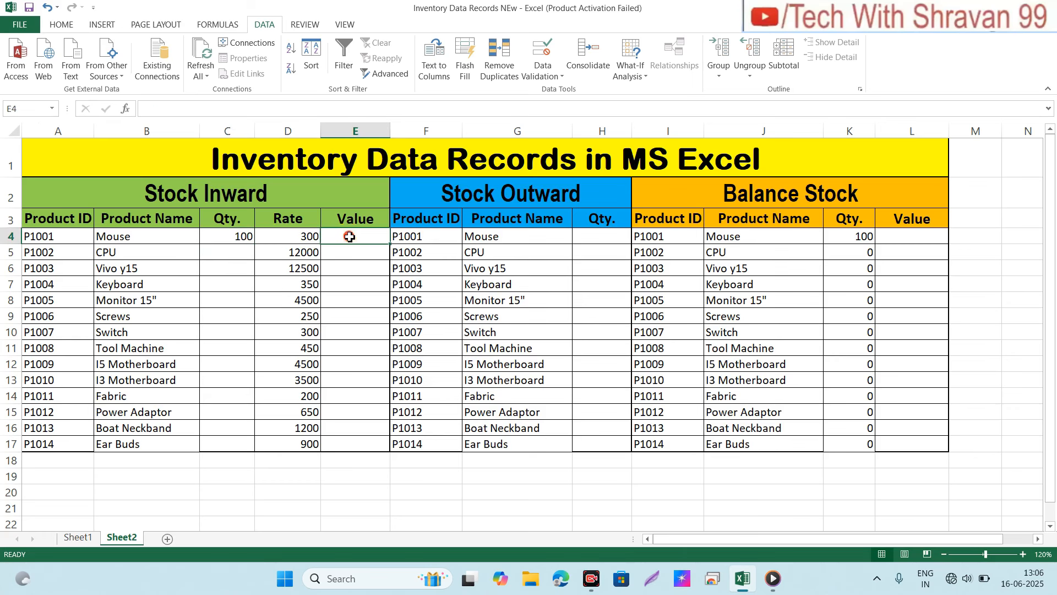
left_click(294, 236)
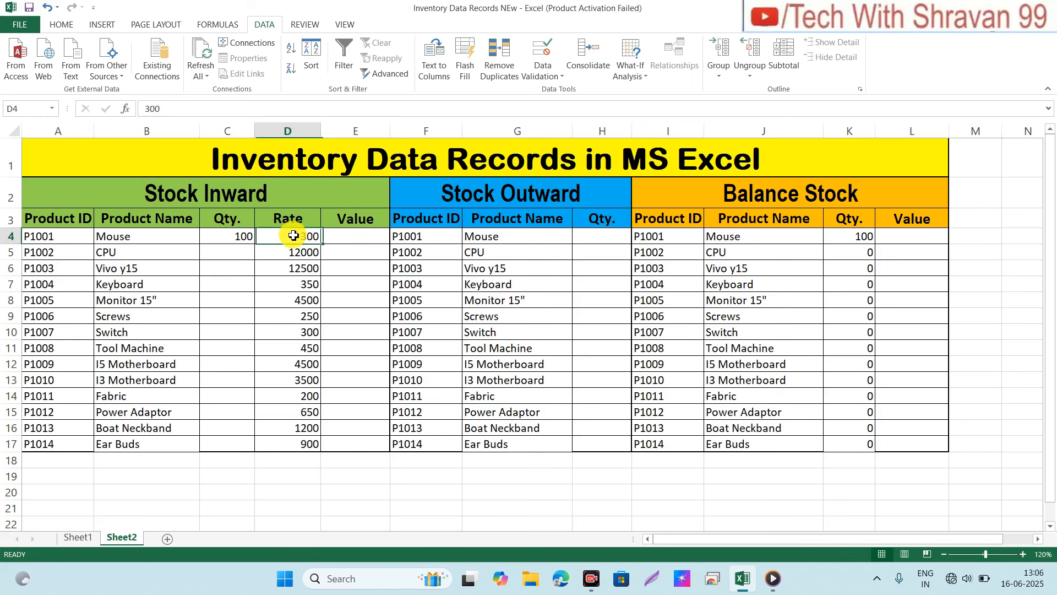
left_click(225, 235)
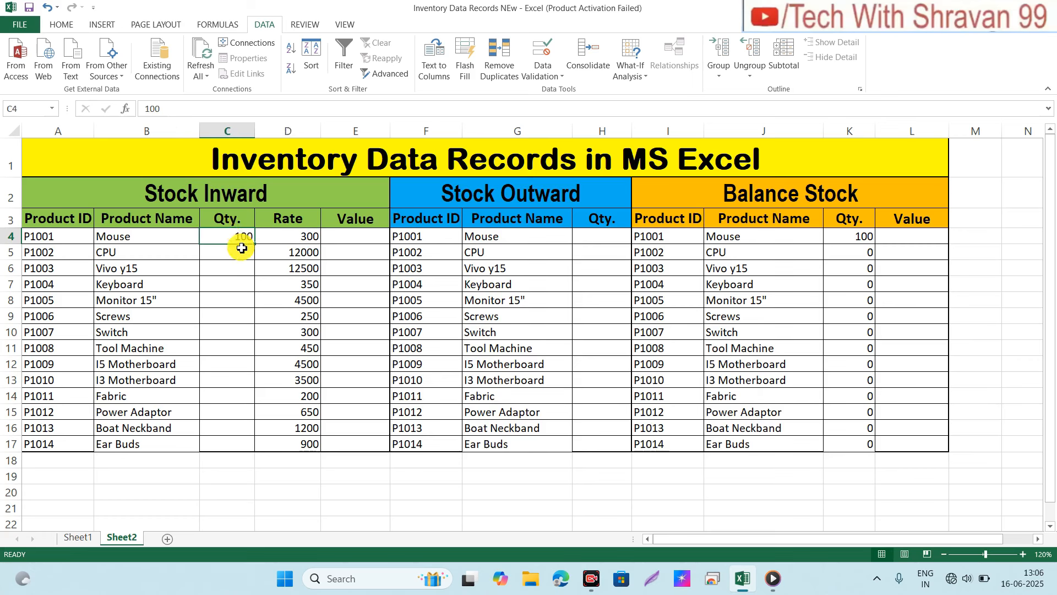
left_click(343, 235)
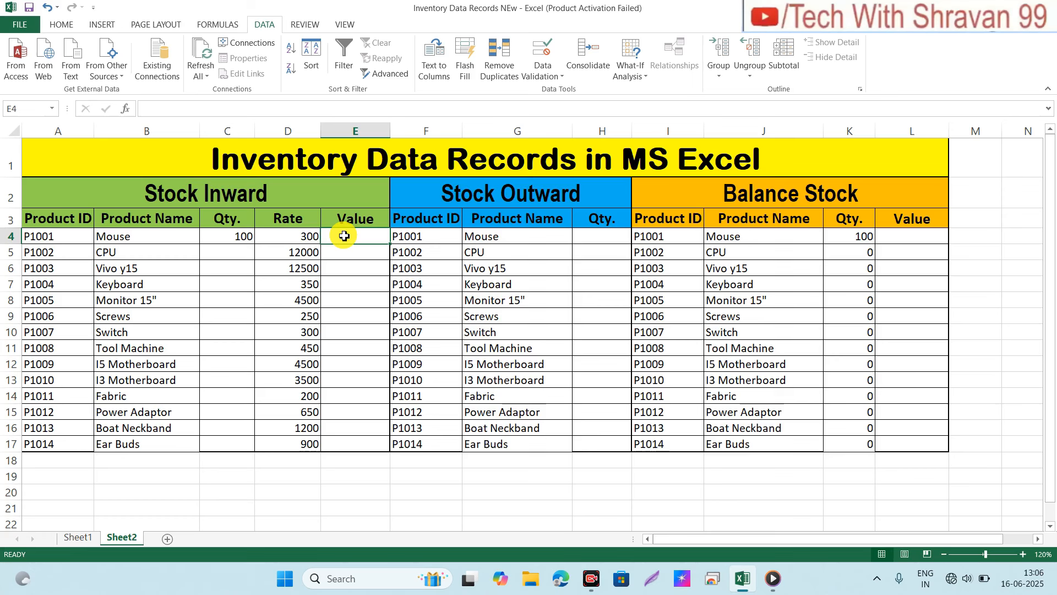
type("=prod")
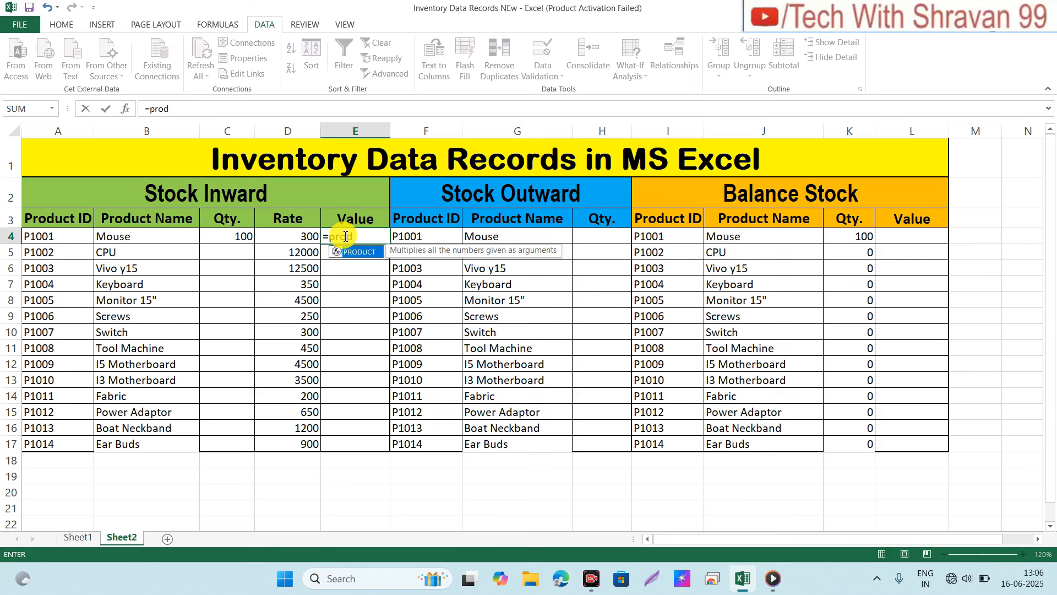
key("Tab")
left_click_drag(237, 238, 287, 238)
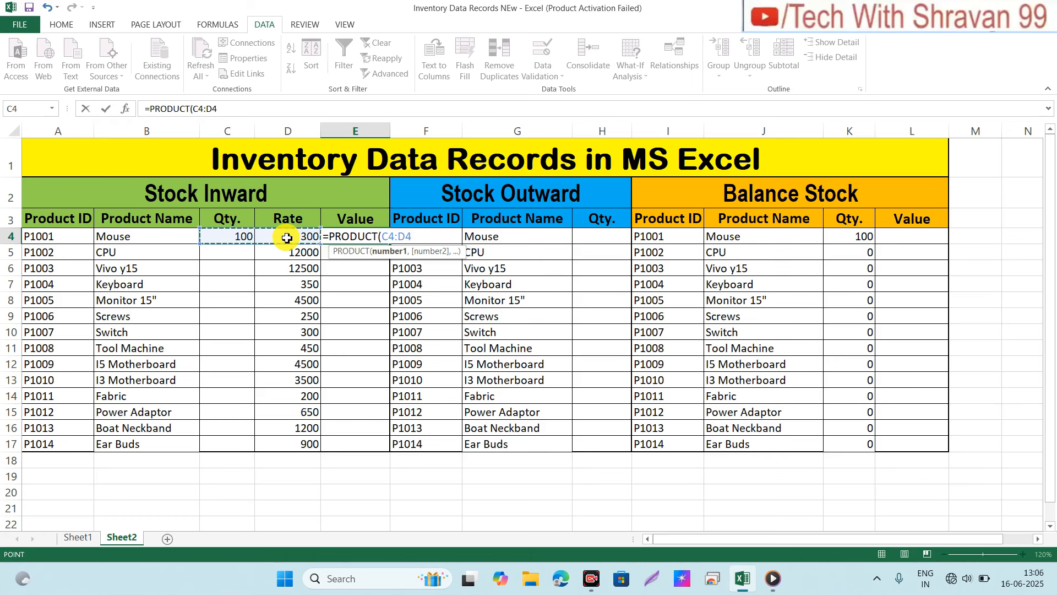
type(")")
key("Return")
key("Up")
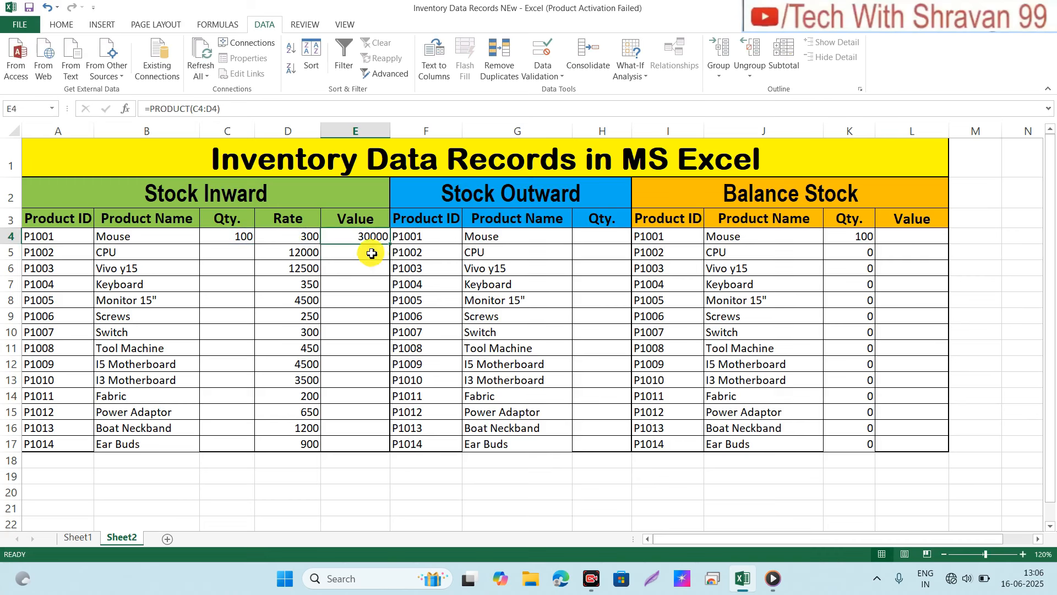
left_click(240, 238)
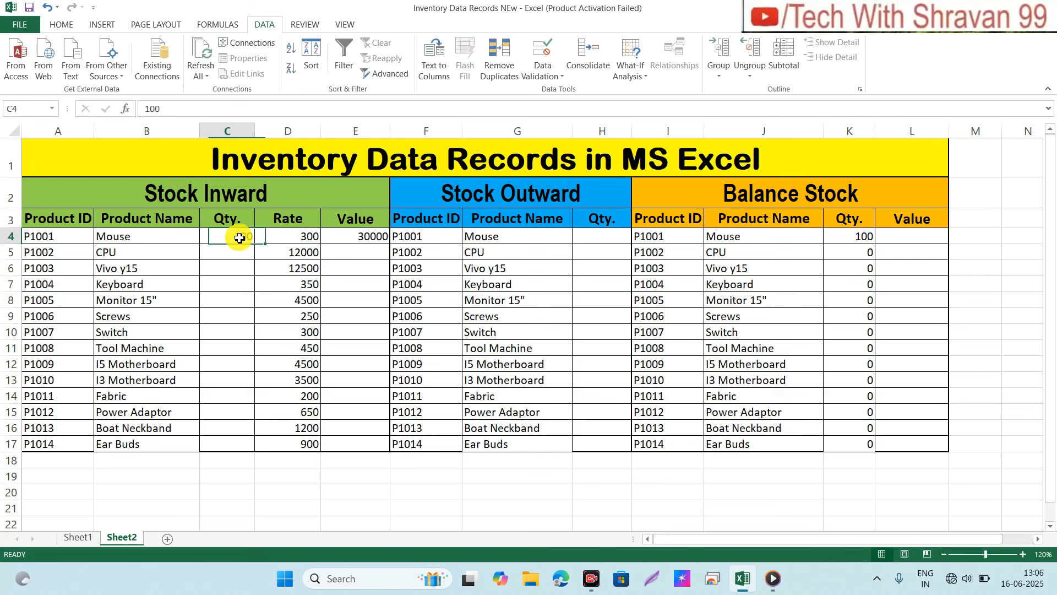
left_click(274, 238)
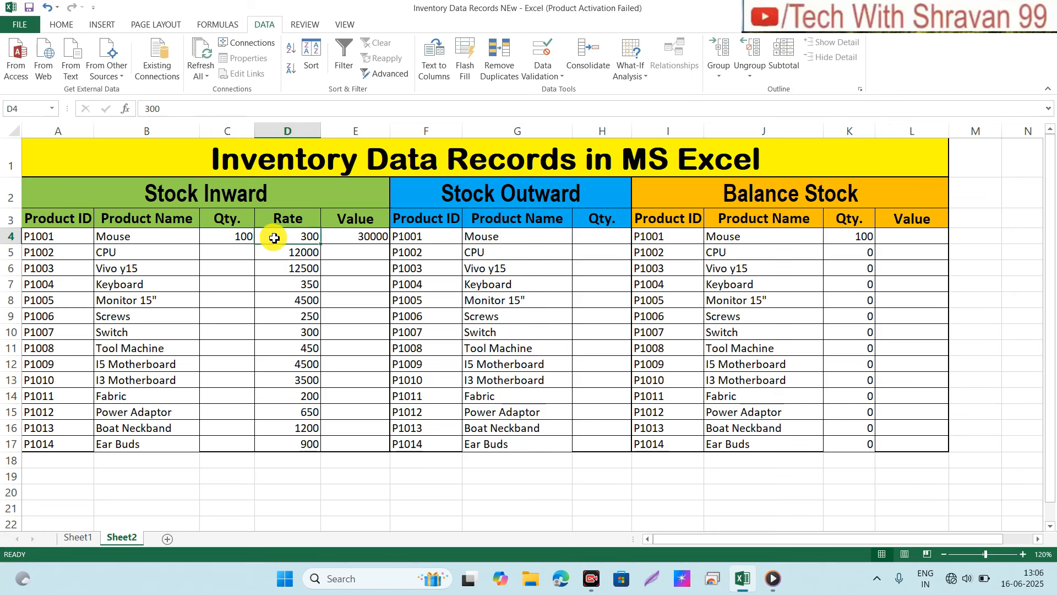
left_click(337, 238)
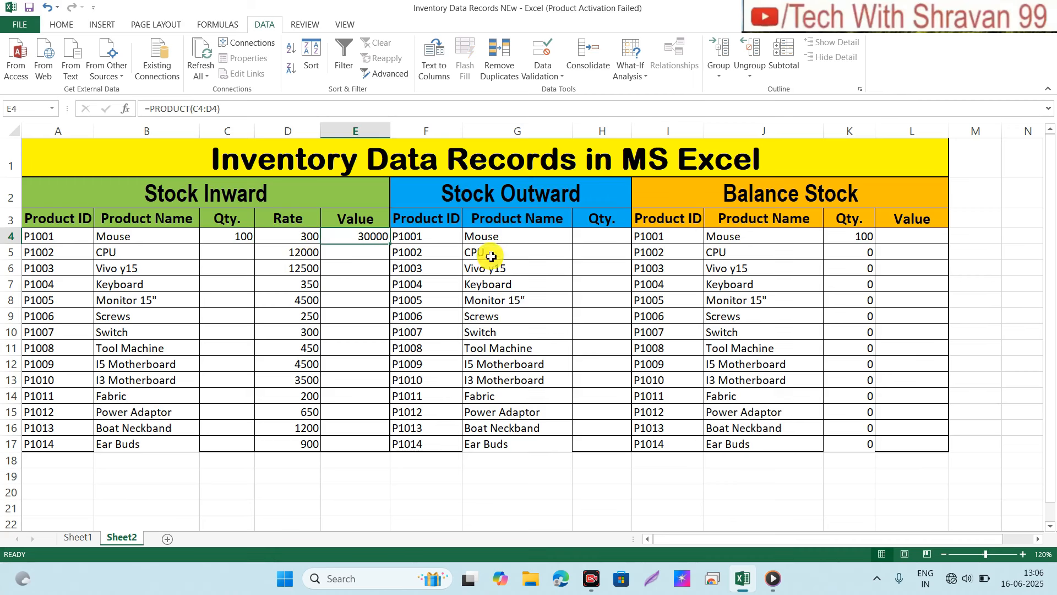
left_click(609, 238)
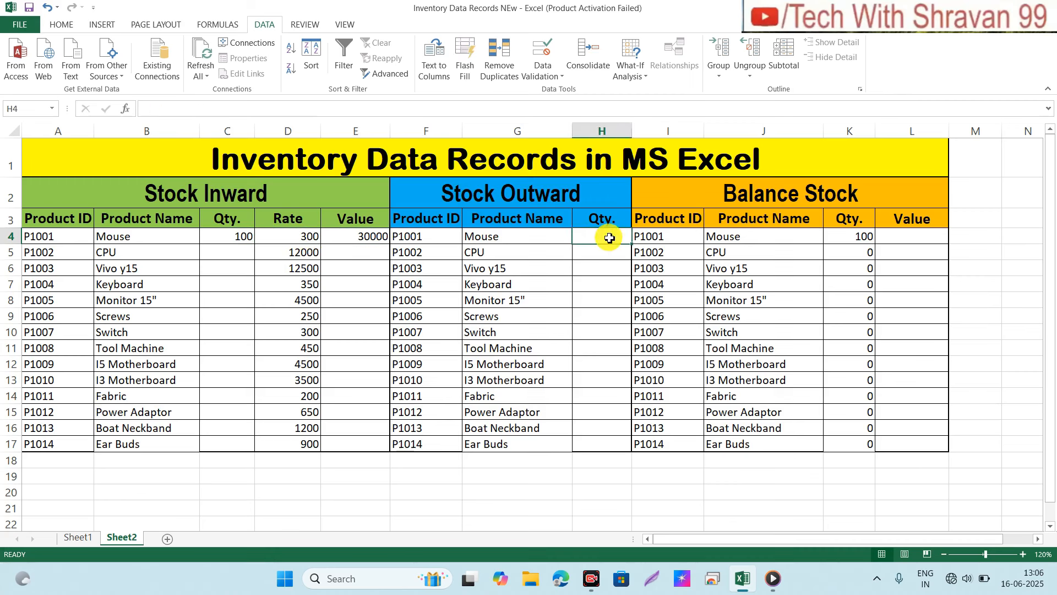
Step: Calculate the Balance Stock value for Mouse in L4 with =PRODUCT(D4,K4), multiplying the inward rate by the balance quantity
left_click(918, 239)
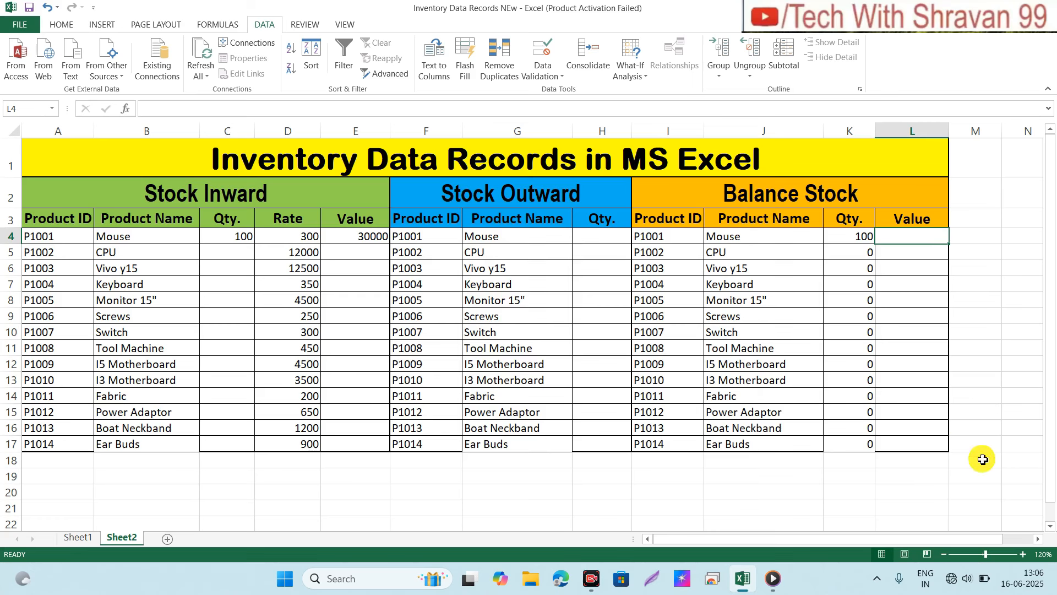
type("=")
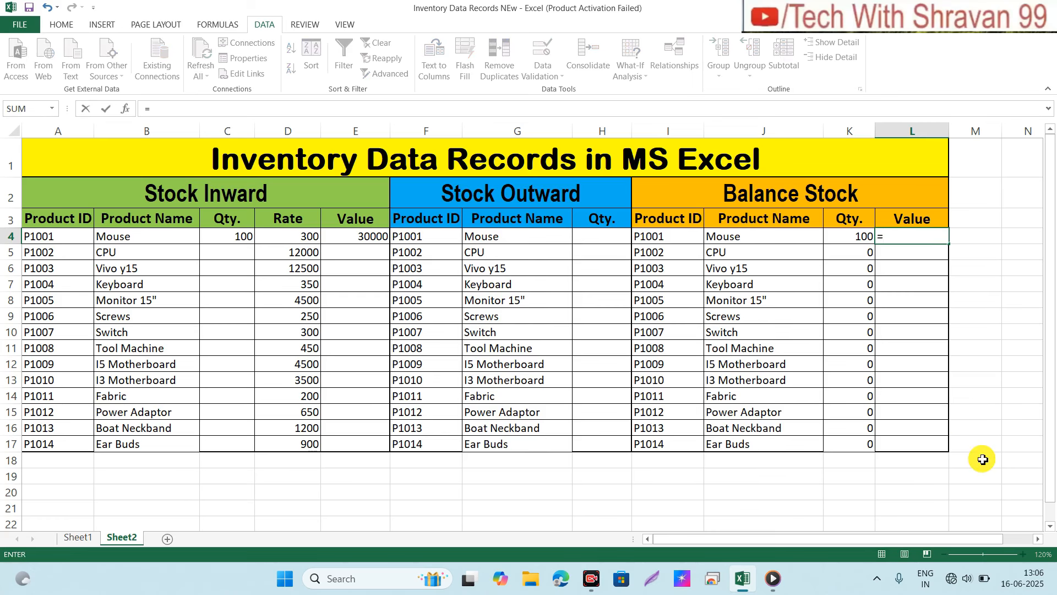
type("prod")
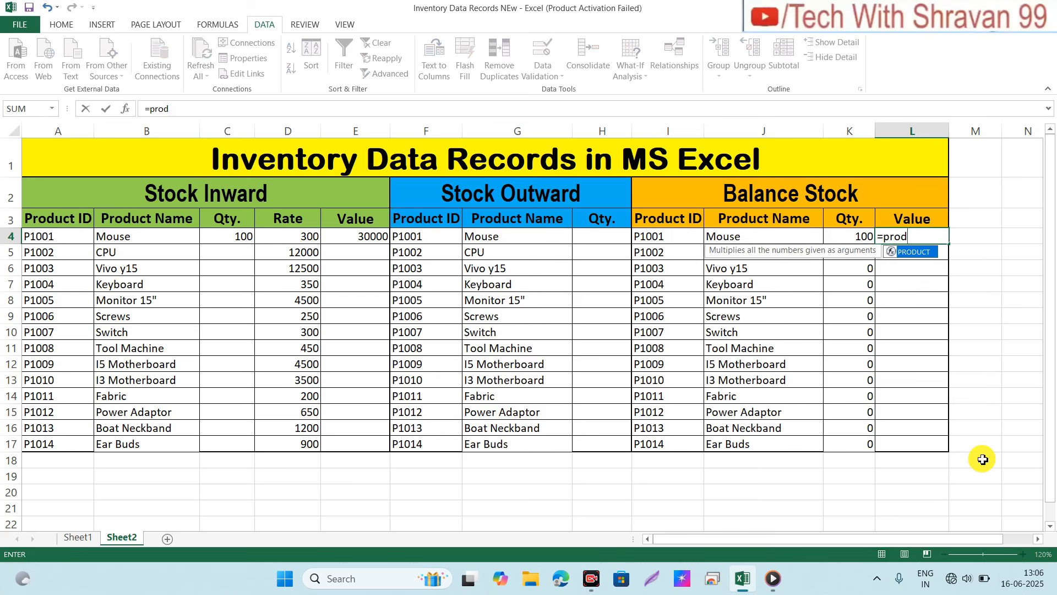
key("Tab")
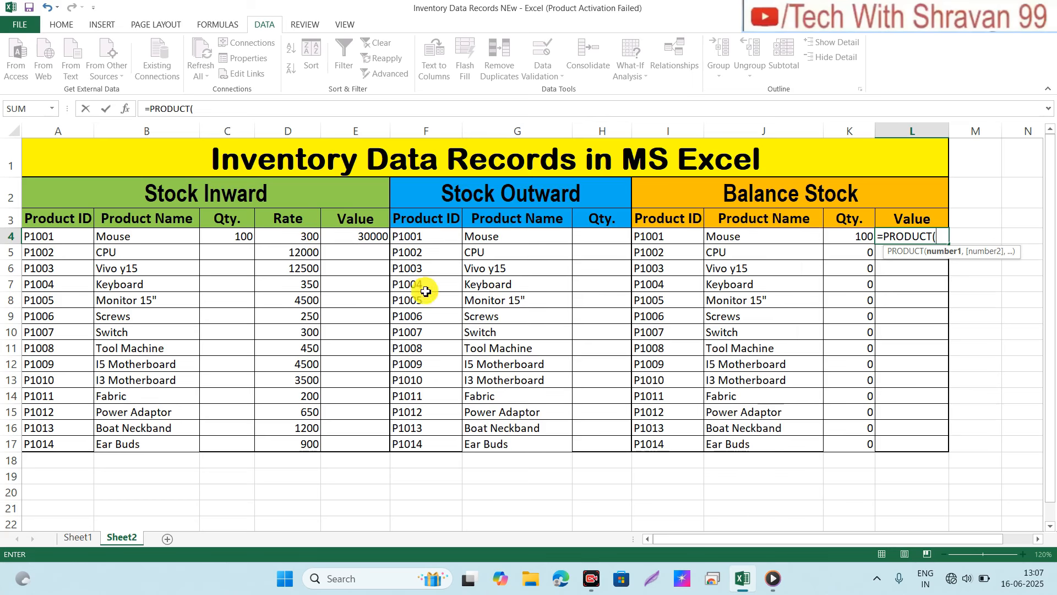
left_click(304, 237)
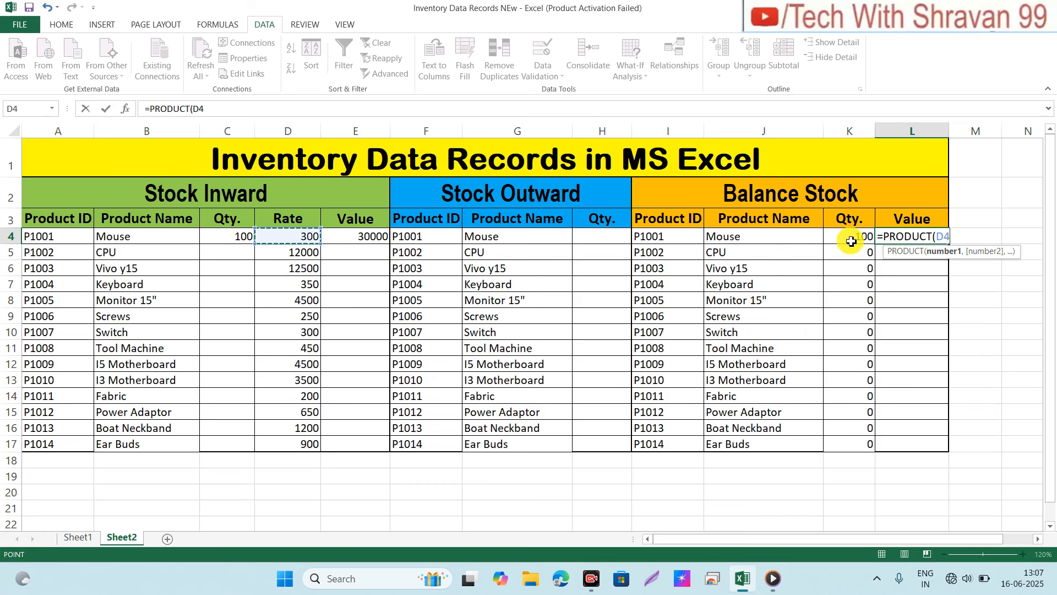
type(",")
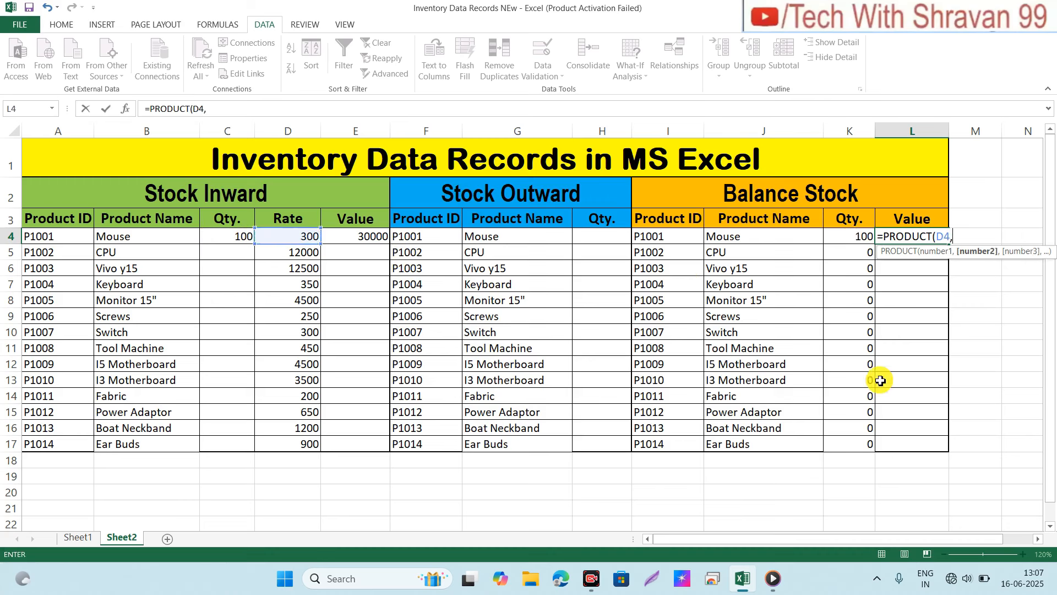
left_click(856, 236)
key("Return")
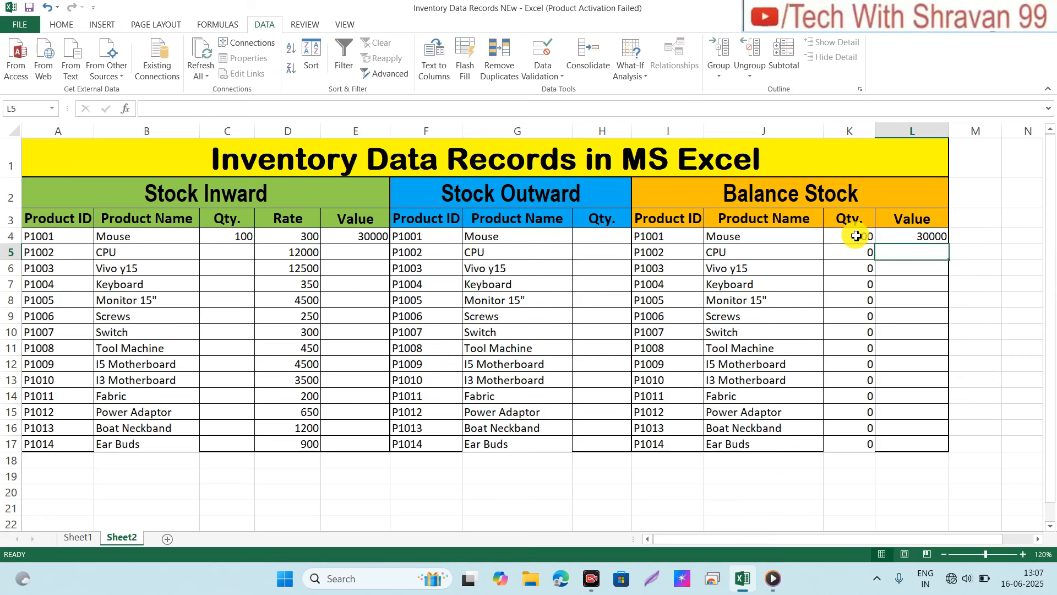
key("Up")
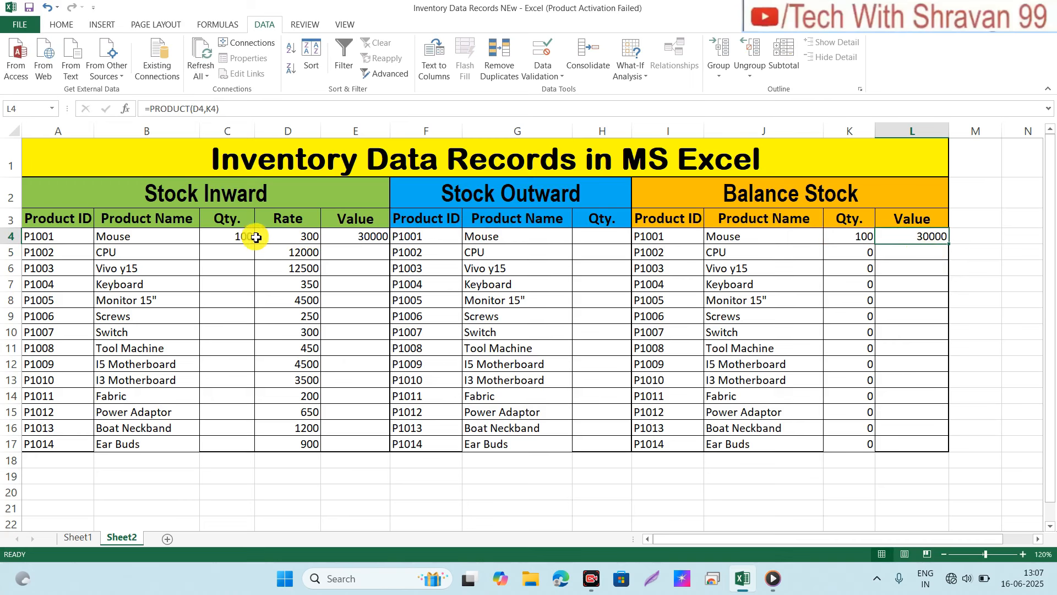
left_click(241, 238)
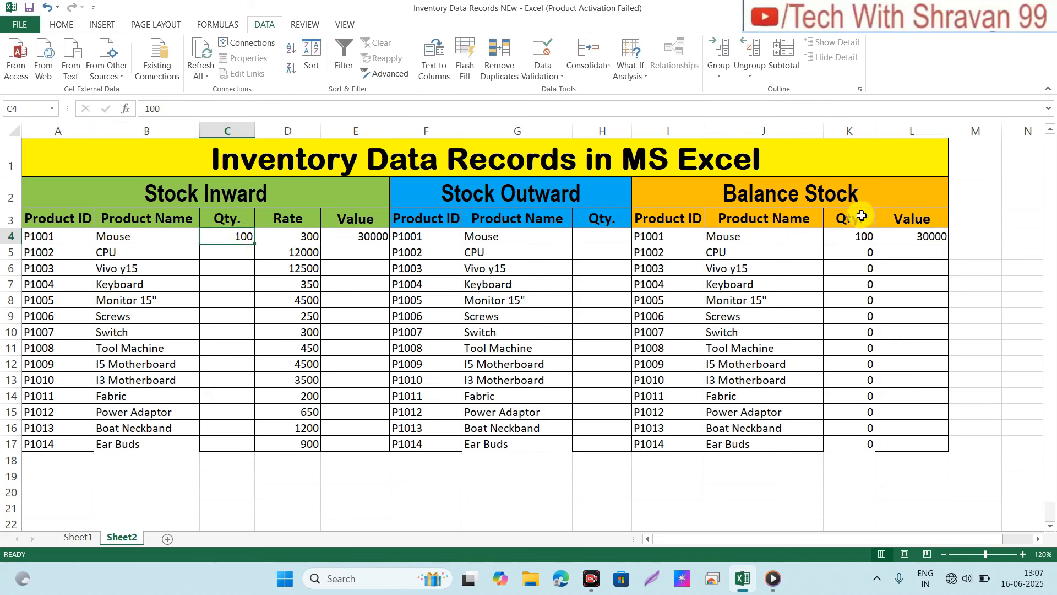
left_click(862, 236)
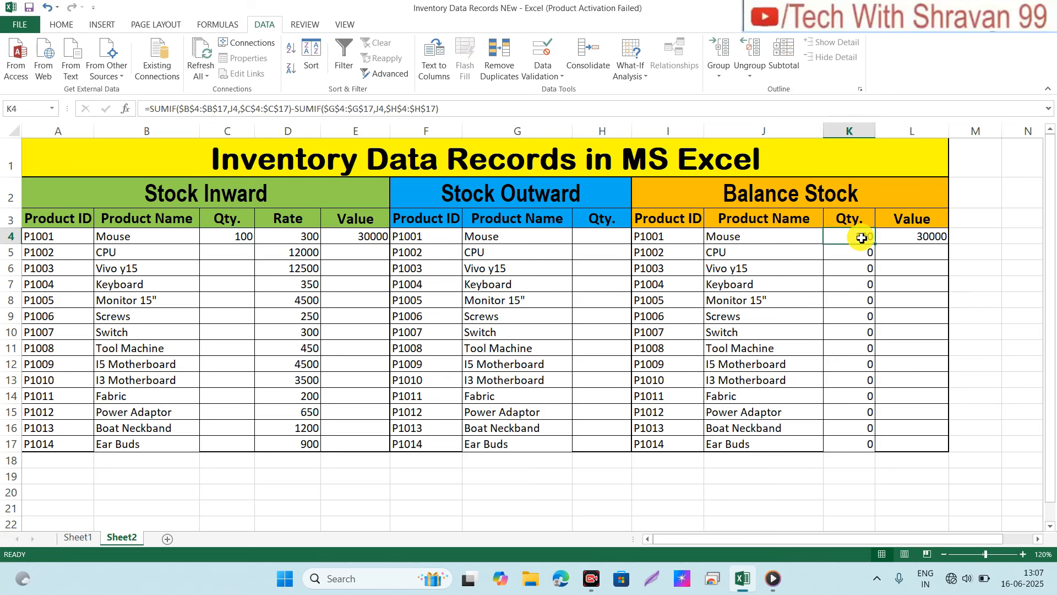
Step: Enter 20 as the Stock Outward quantity for Mouse in H4 and check its balance quantity and value
left_click(601, 240)
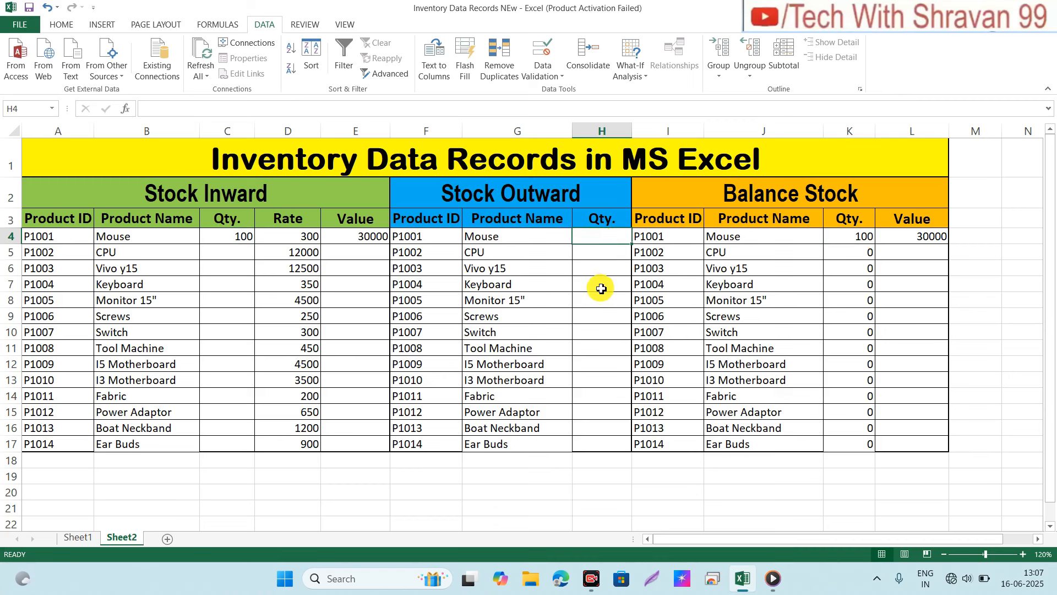
type("20")
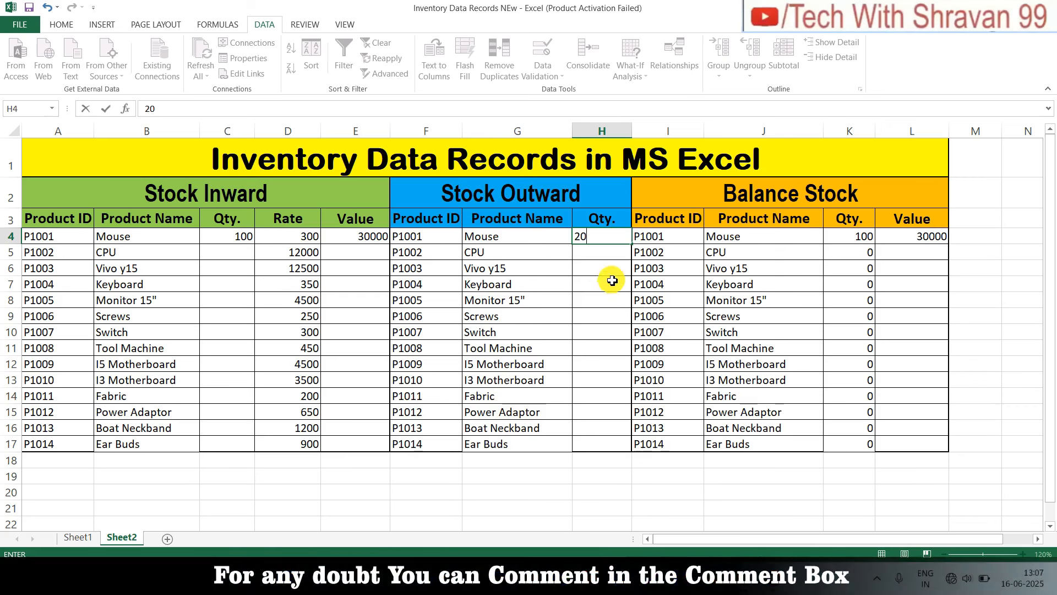
key("Return")
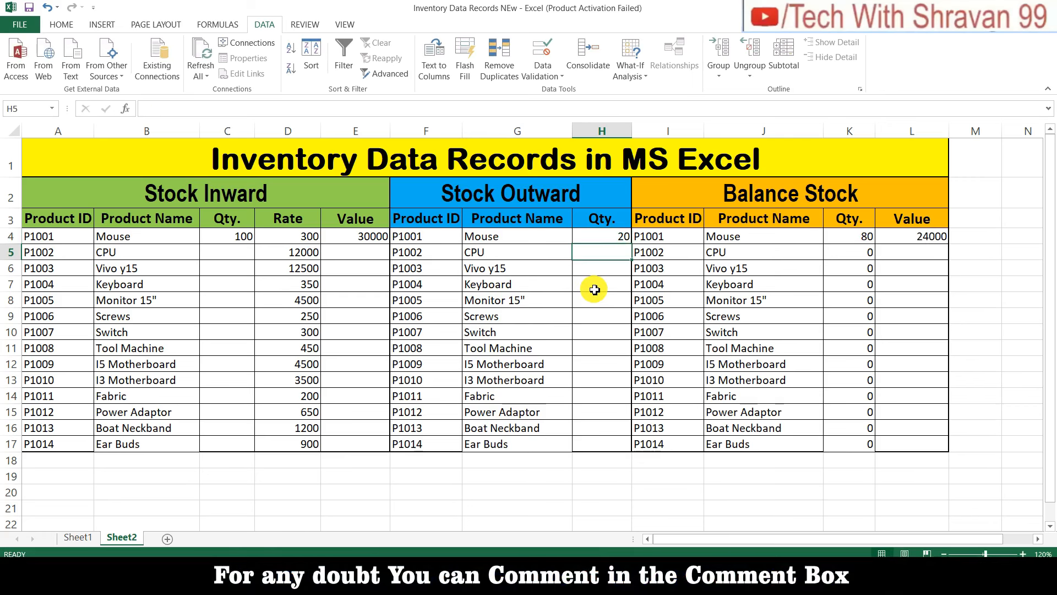
left_click(866, 234)
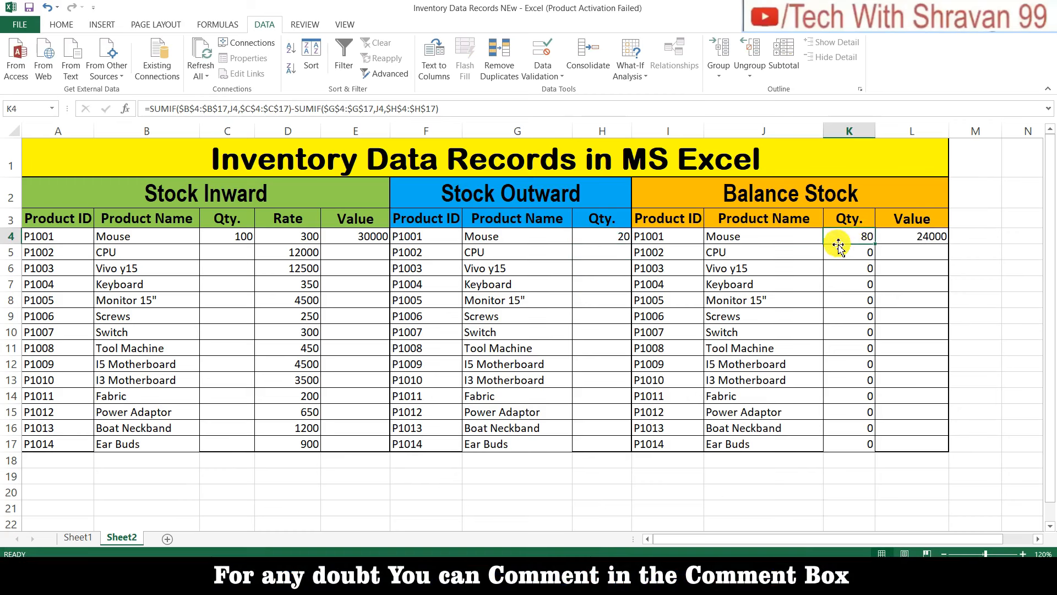
left_click(914, 237)
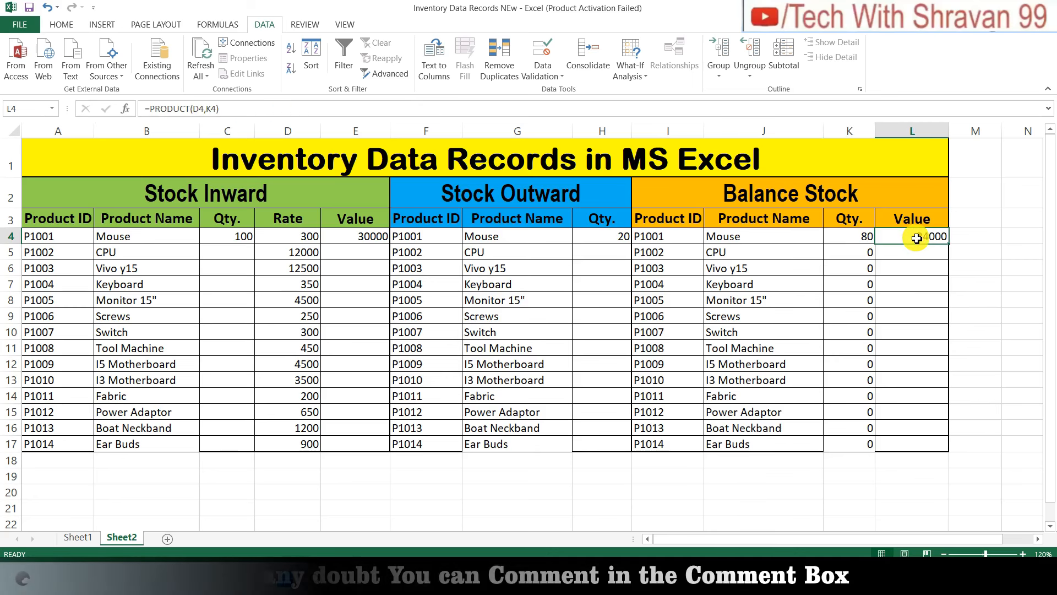
Step: Change the Stock Outward quantity for Mouse in H4 to 50 and check its Balance Stock value
left_click(601, 237)
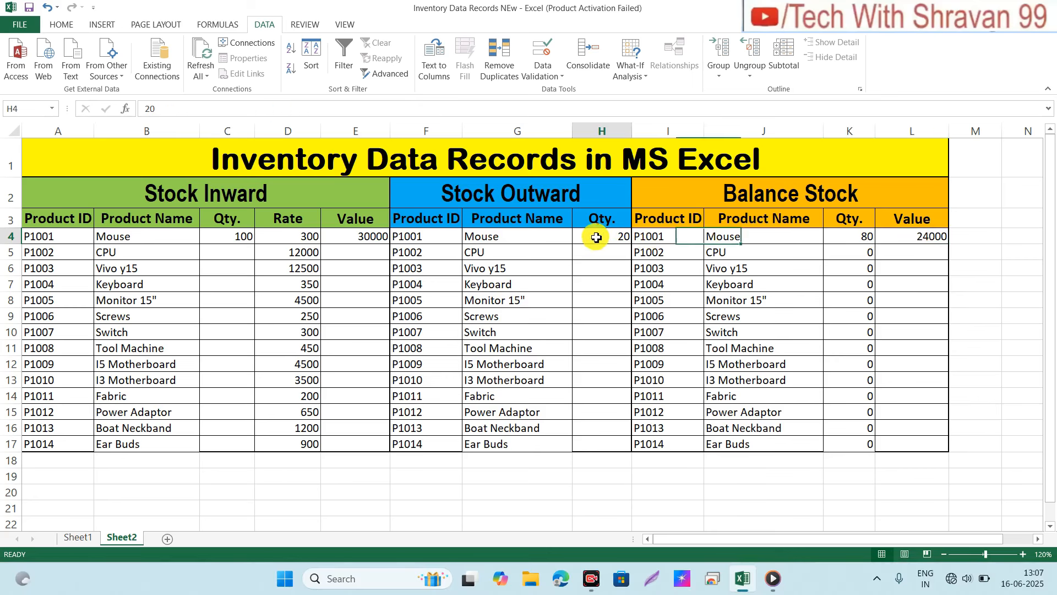
type("5")
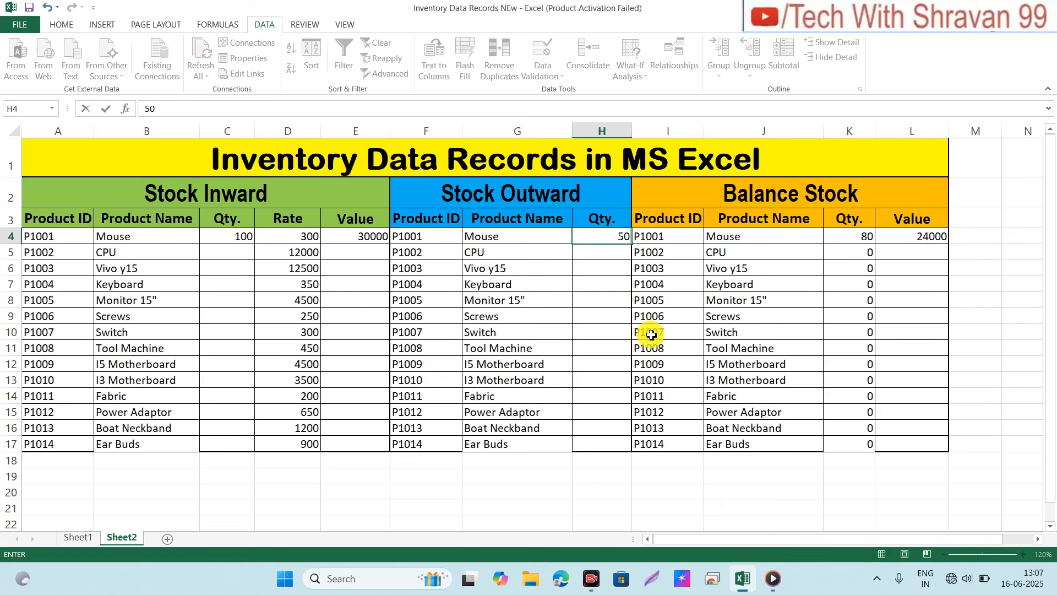
key("Return")
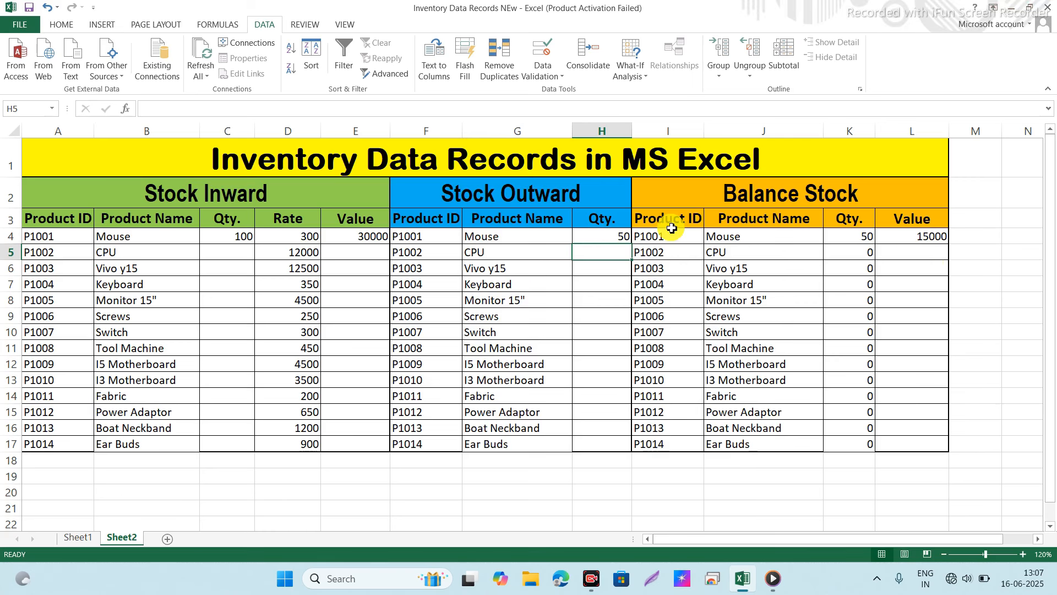
left_click(837, 240)
left_click(881, 250)
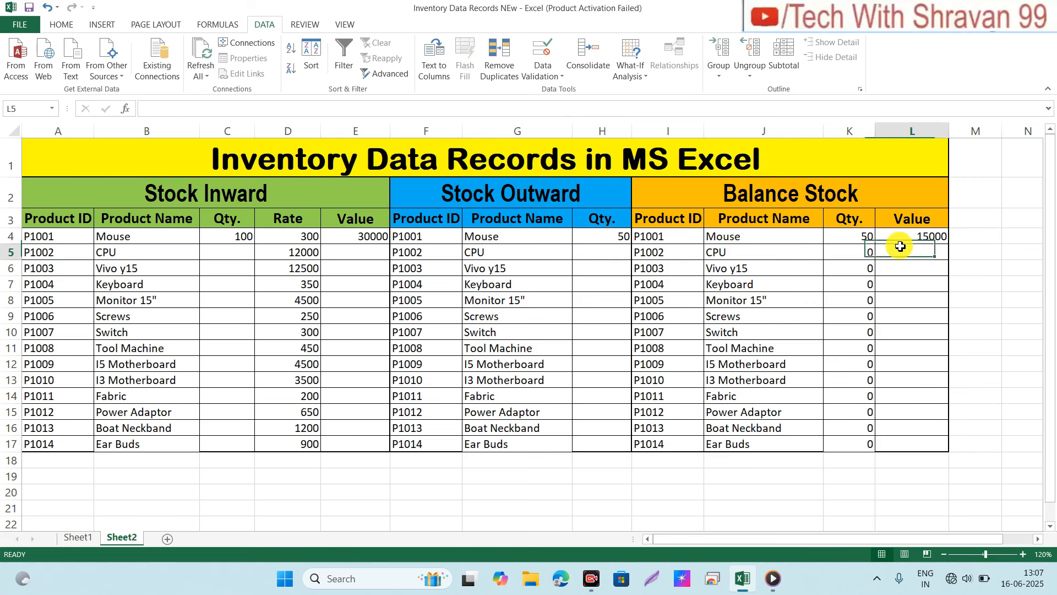
key("Up")
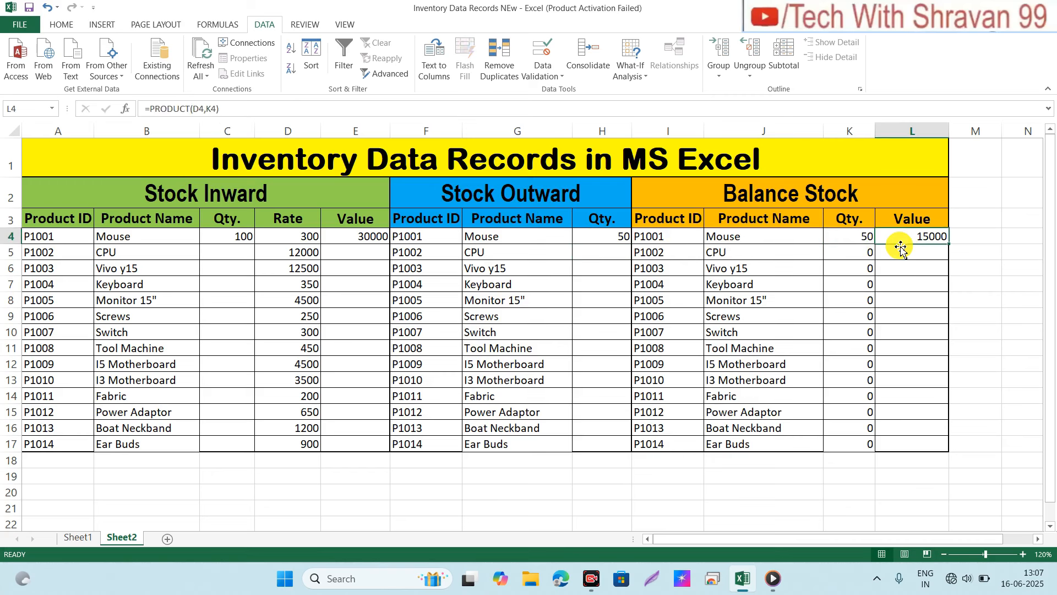
Step: Fill the Stock Inward Value formula from E4 down to E17 for all remaining products
left_click(223, 252)
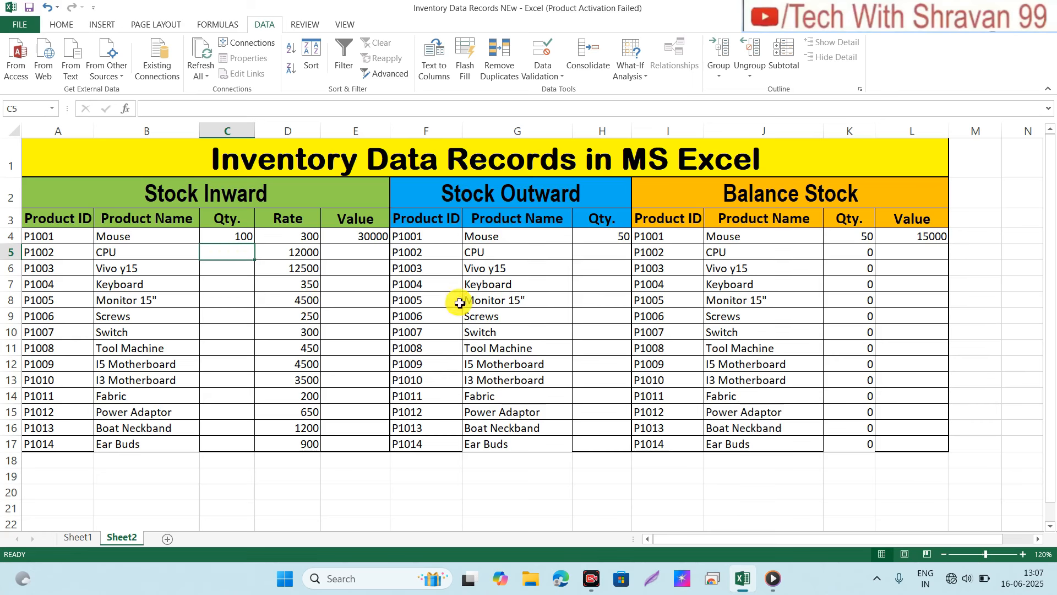
left_click(371, 244)
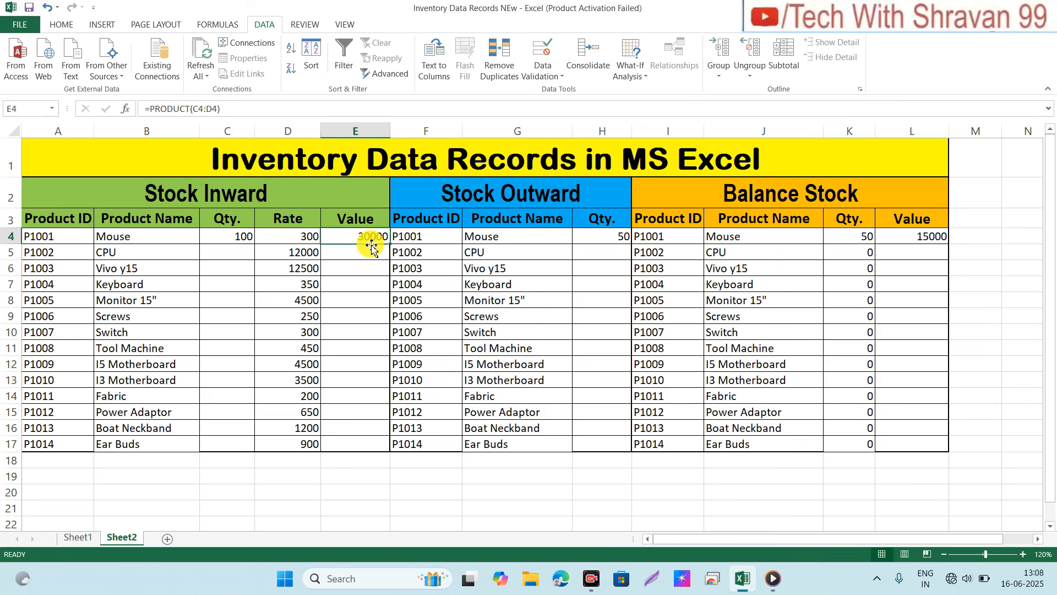
left_click_drag(391, 247, 378, 446)
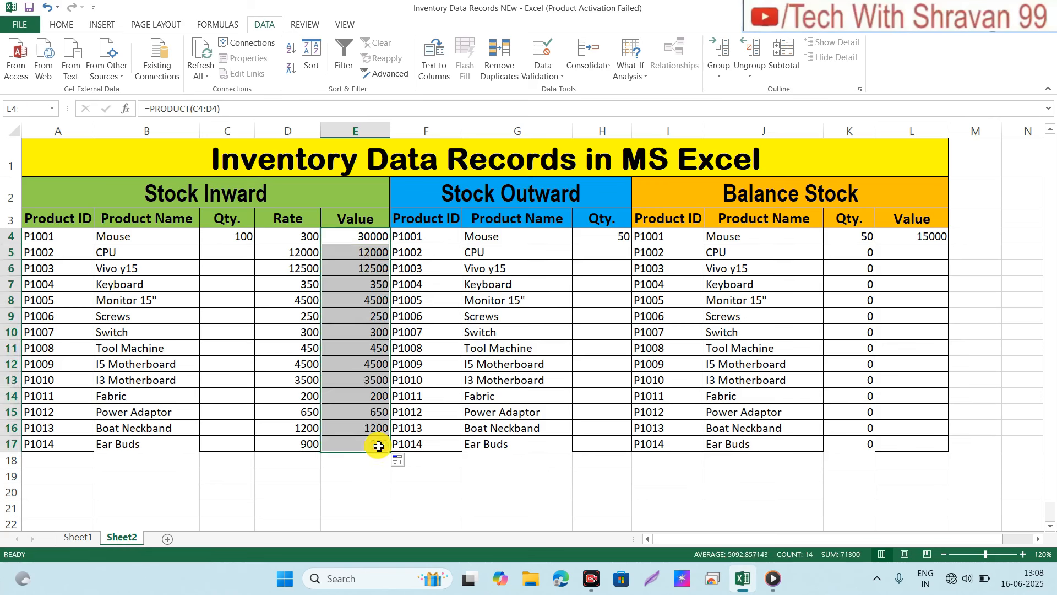
Step: Fill the Balance Stock Value formula from L4 down to L17 for all remaining products
left_click(296, 252)
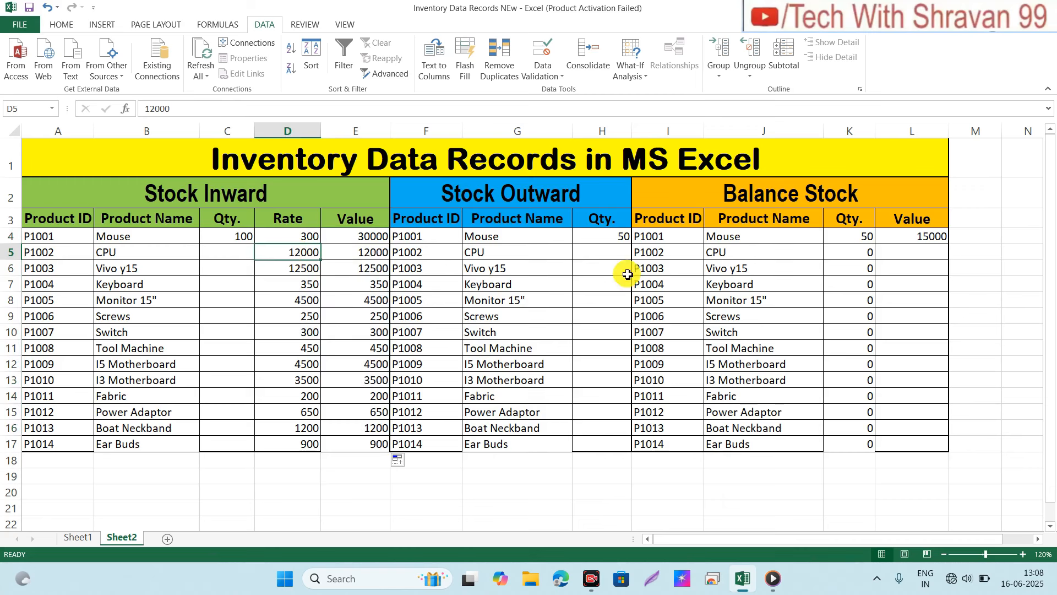
left_click(908, 248)
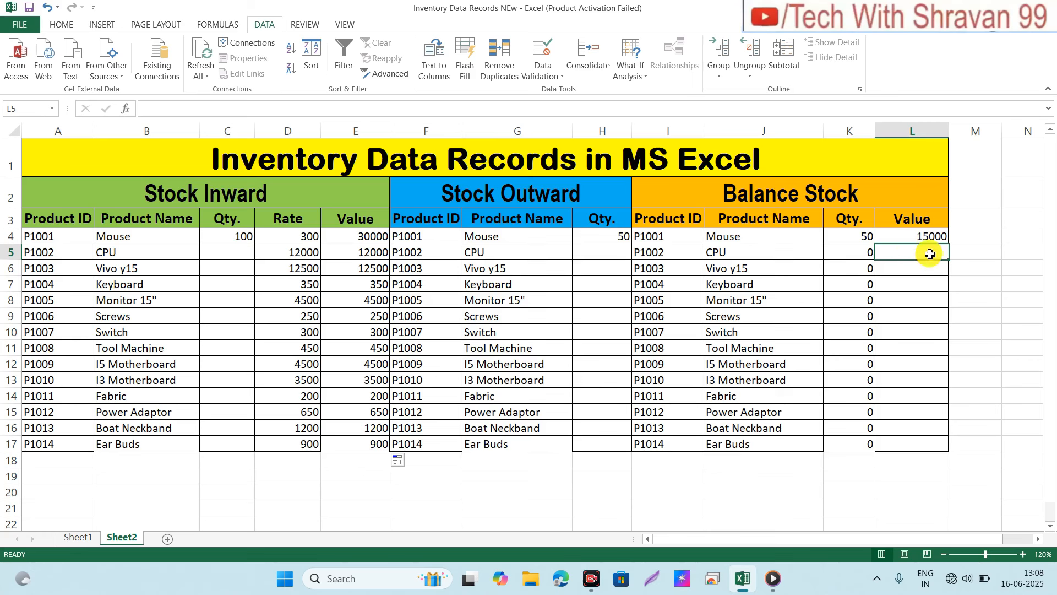
left_click(930, 235)
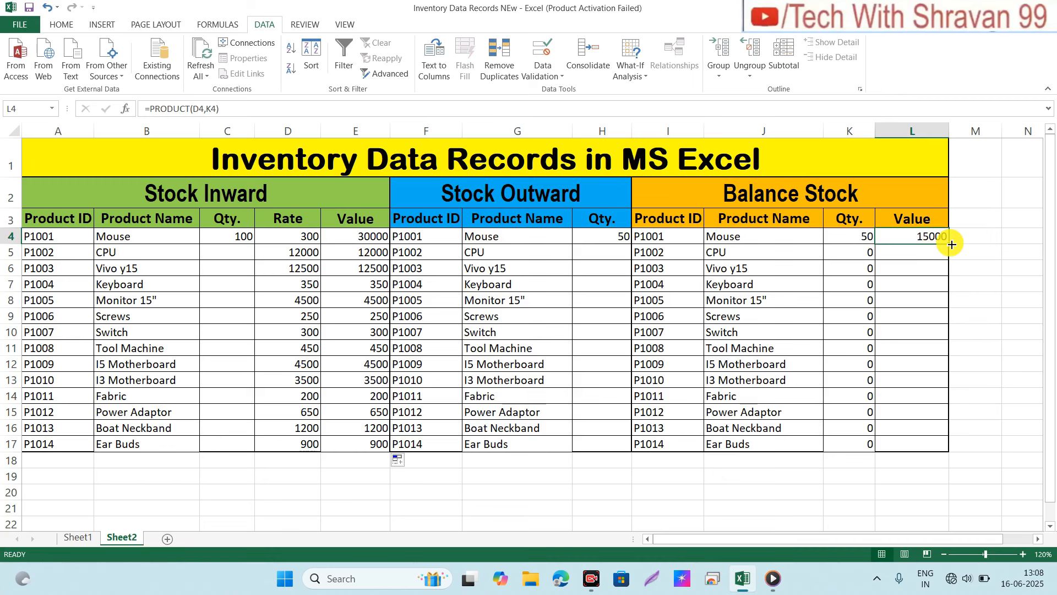
left_click_drag(951, 244, 943, 448)
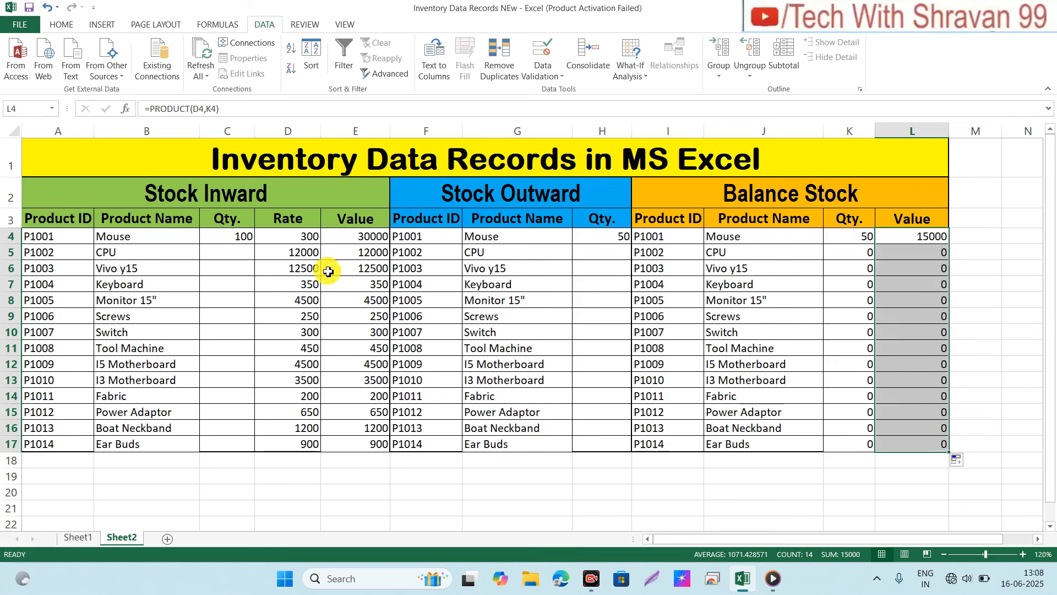
Step: Enter 200 as the Stock Inward quantity for CPU in C5 and check its balance quantity in K5
left_click(225, 254)
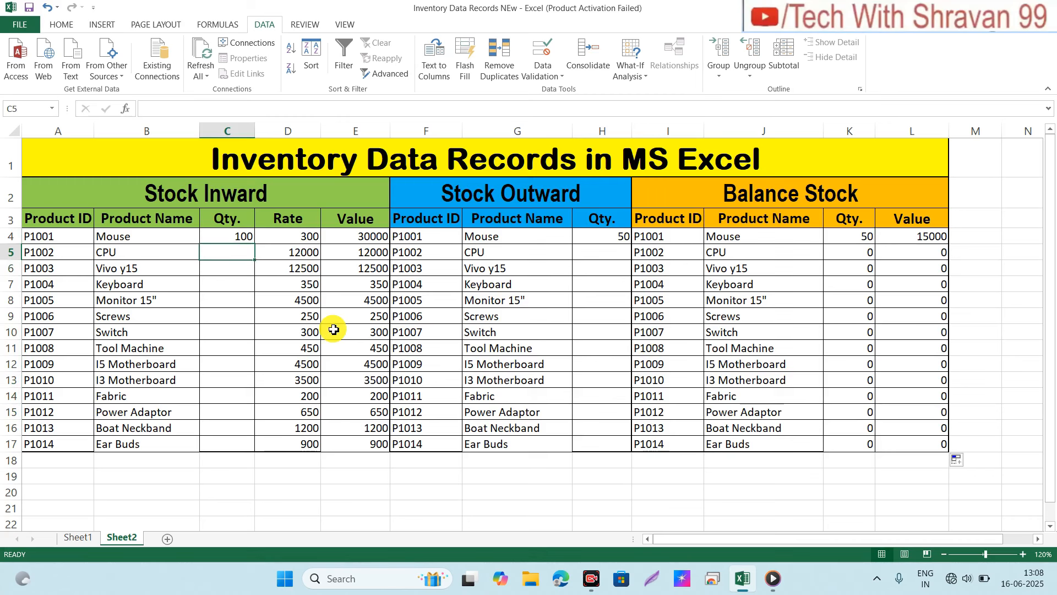
type("200")
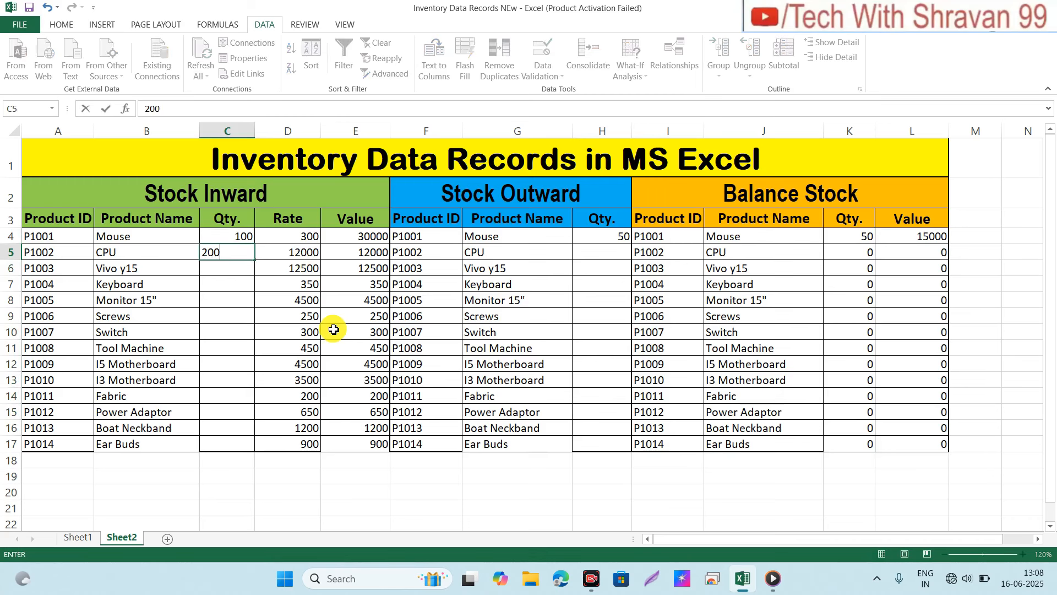
key("Return")
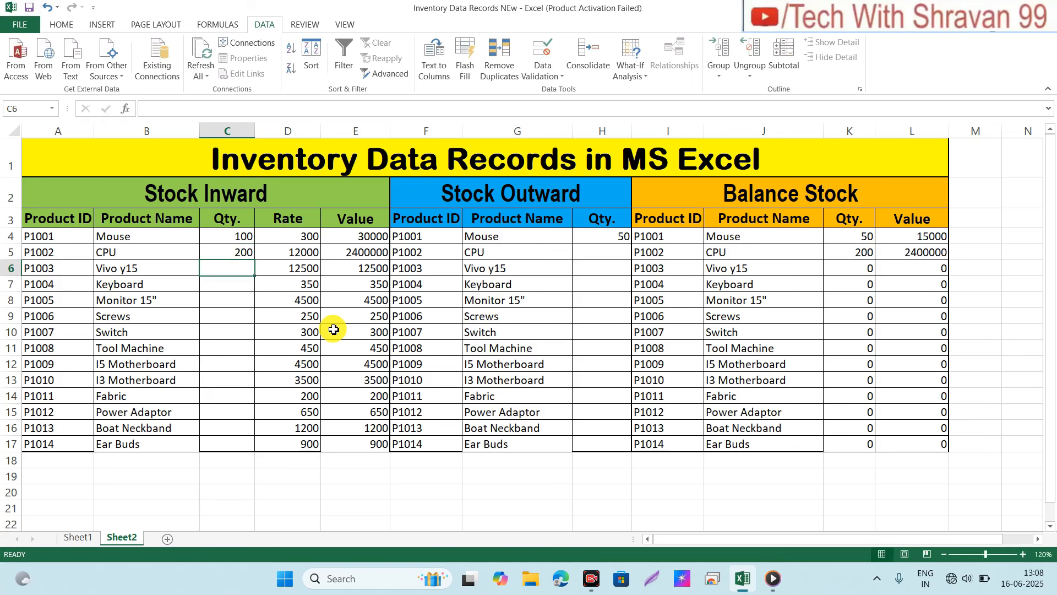
left_click(243, 249)
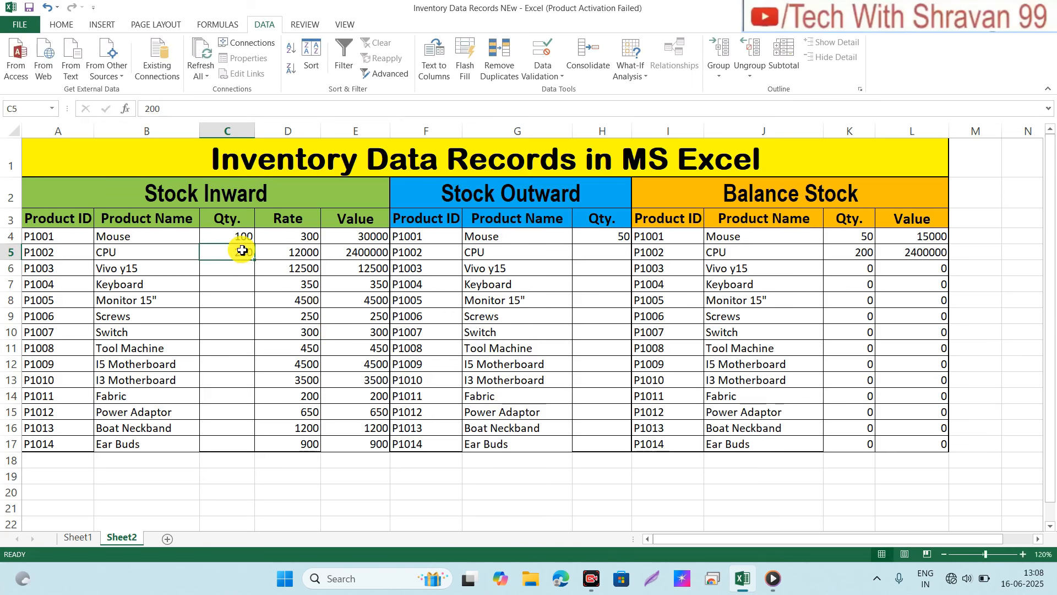
left_click(848, 257)
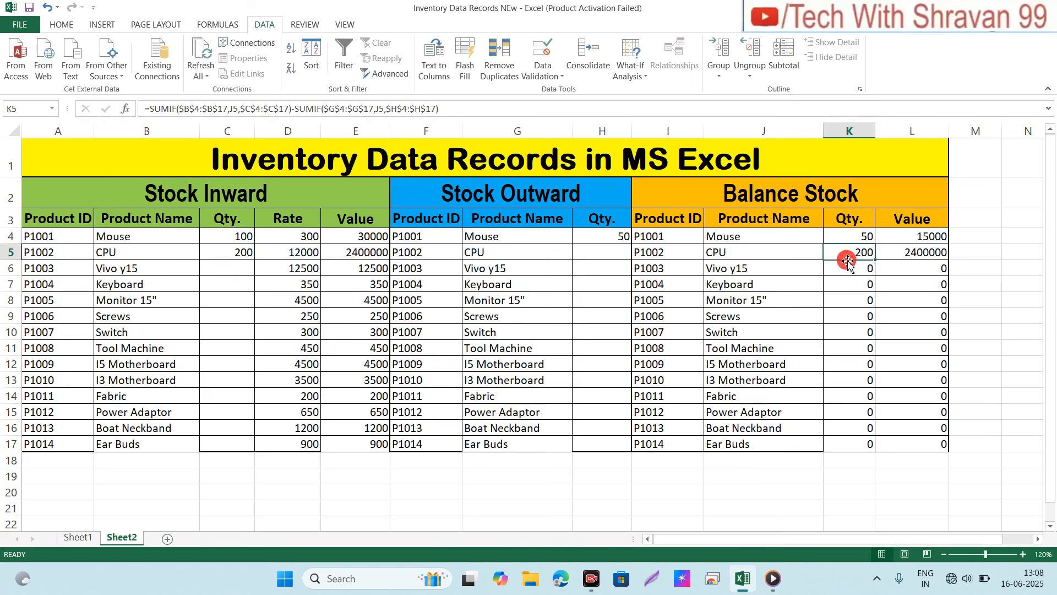
Step: Enter 100 as the Stock Outward quantity for CPU in H5 and check its Balance Stock value in L5
left_click(603, 256)
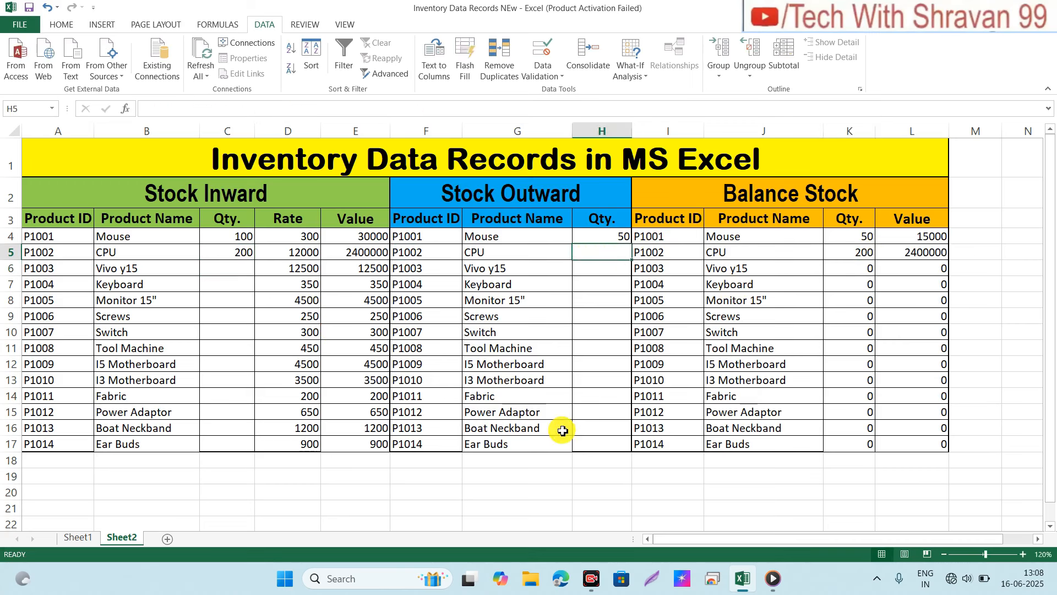
type("100")
key("Return")
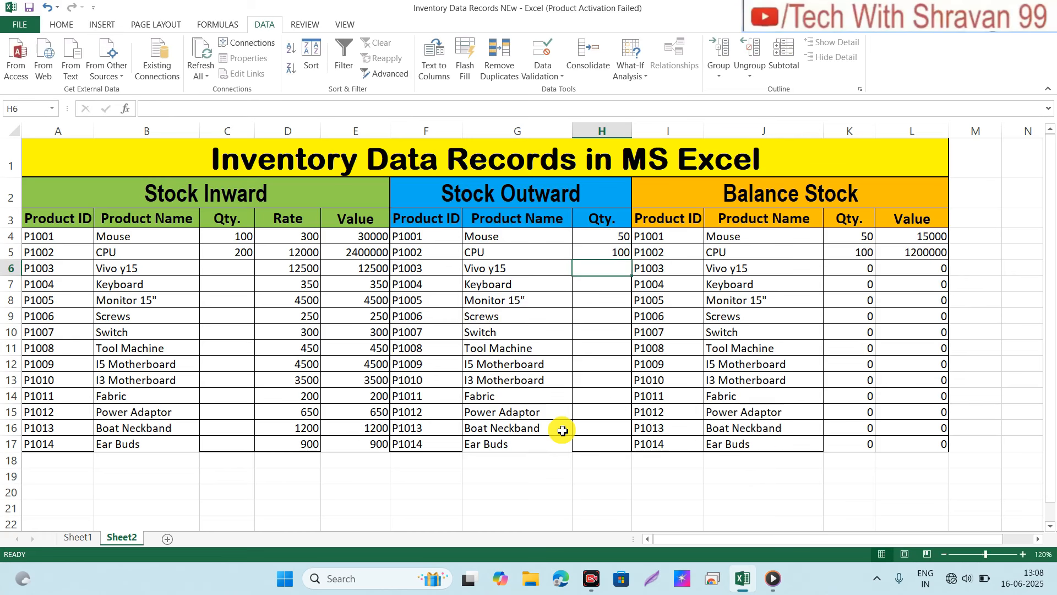
left_click(852, 264)
left_click(910, 253)
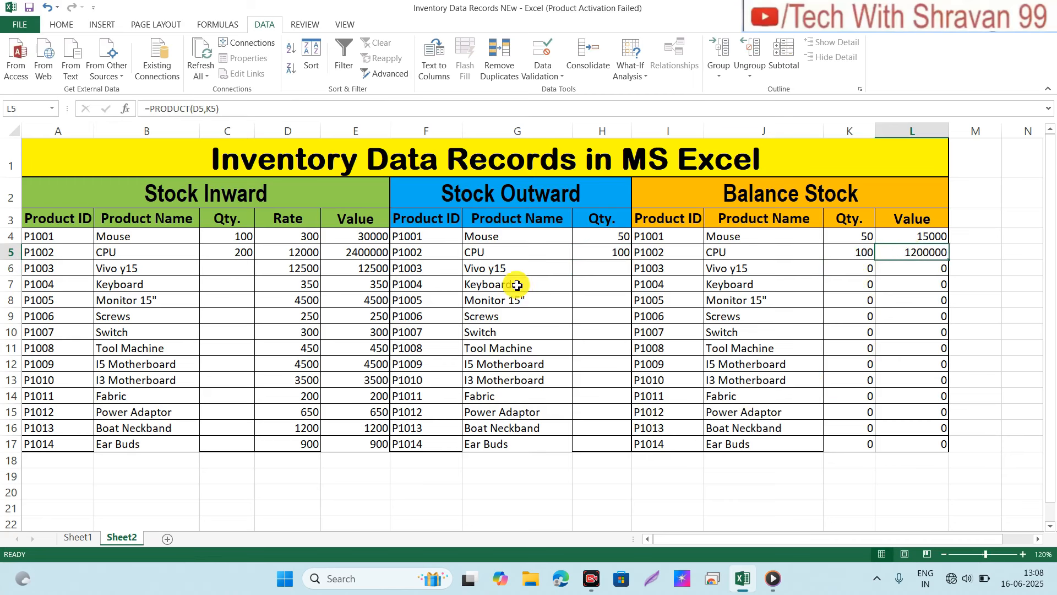
left_click(235, 300)
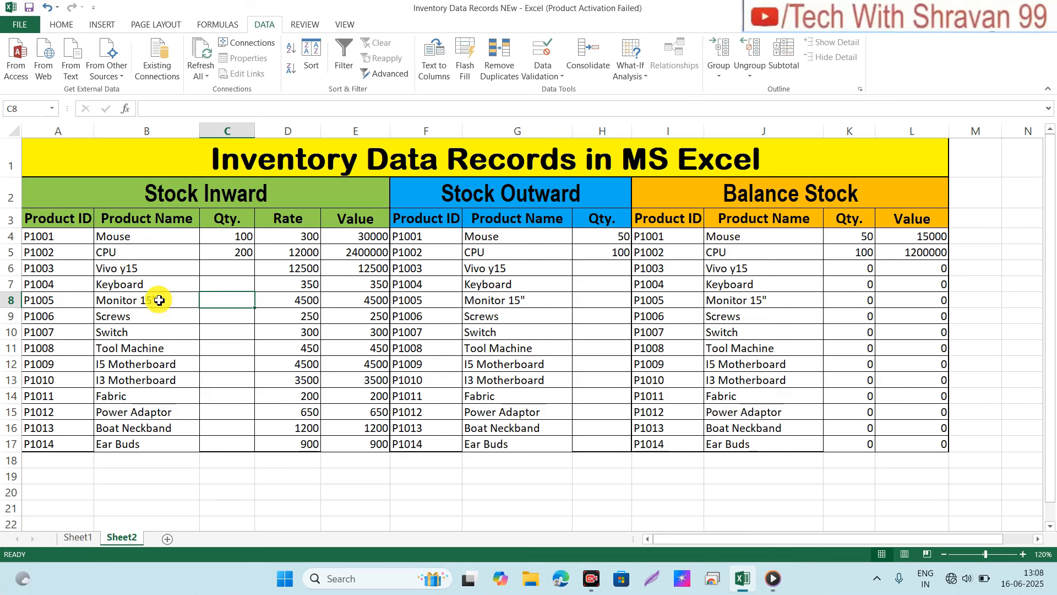
left_click(253, 285)
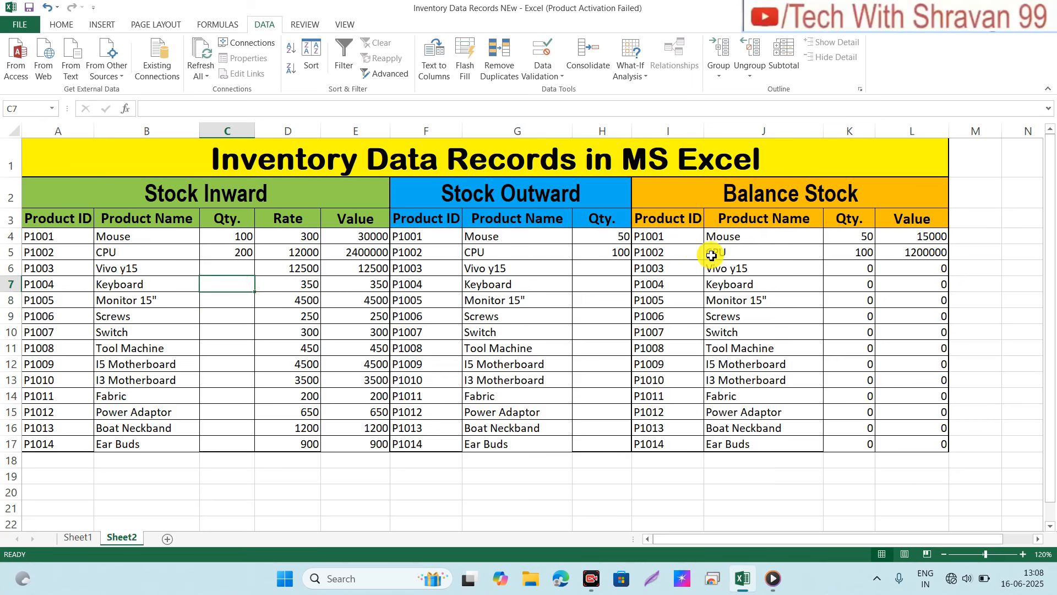
left_click(783, 256)
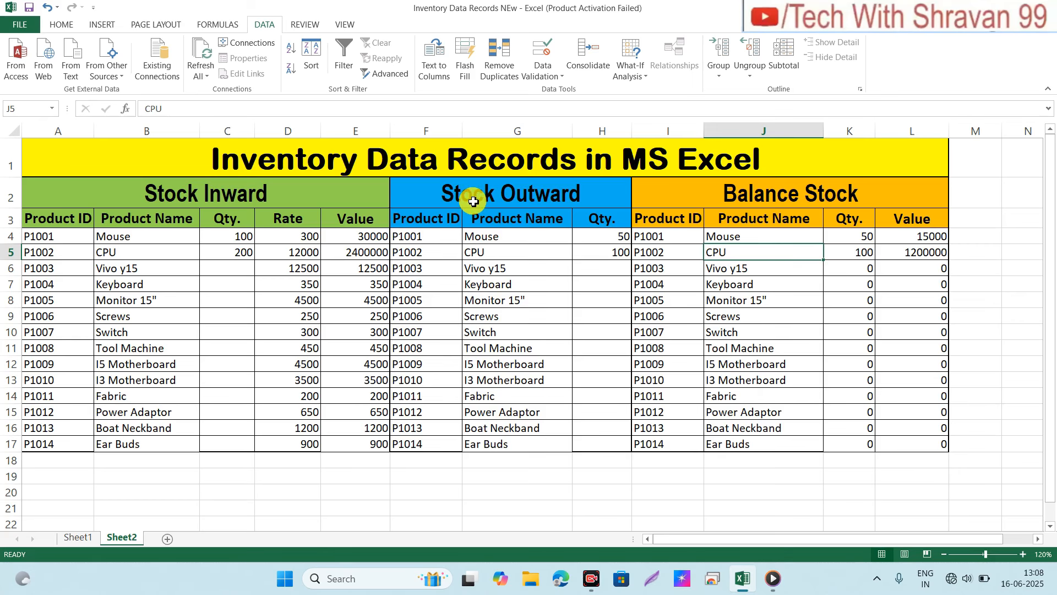
left_click(361, 266)
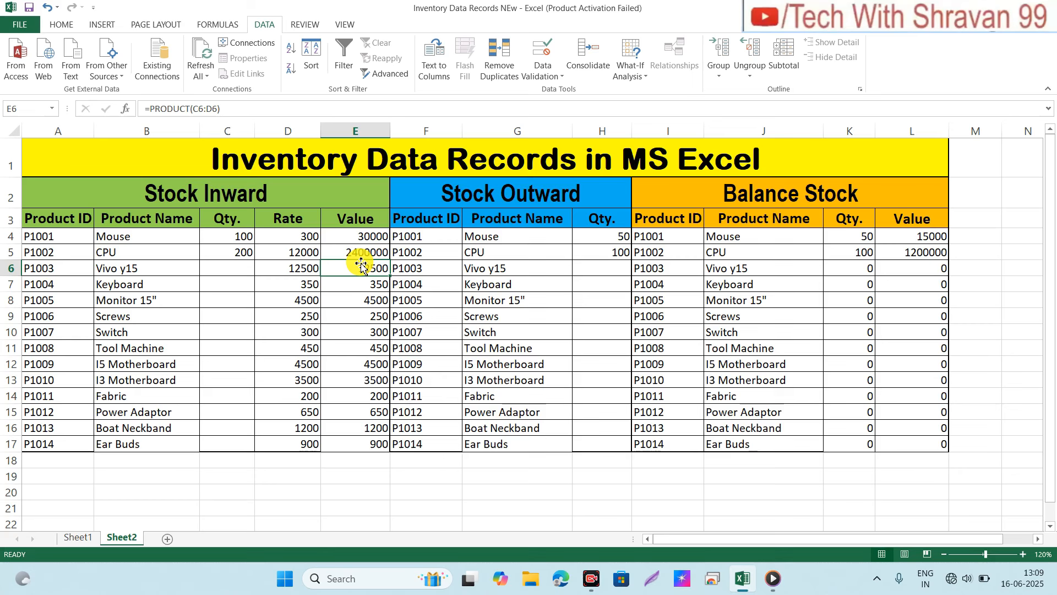
left_click(286, 253)
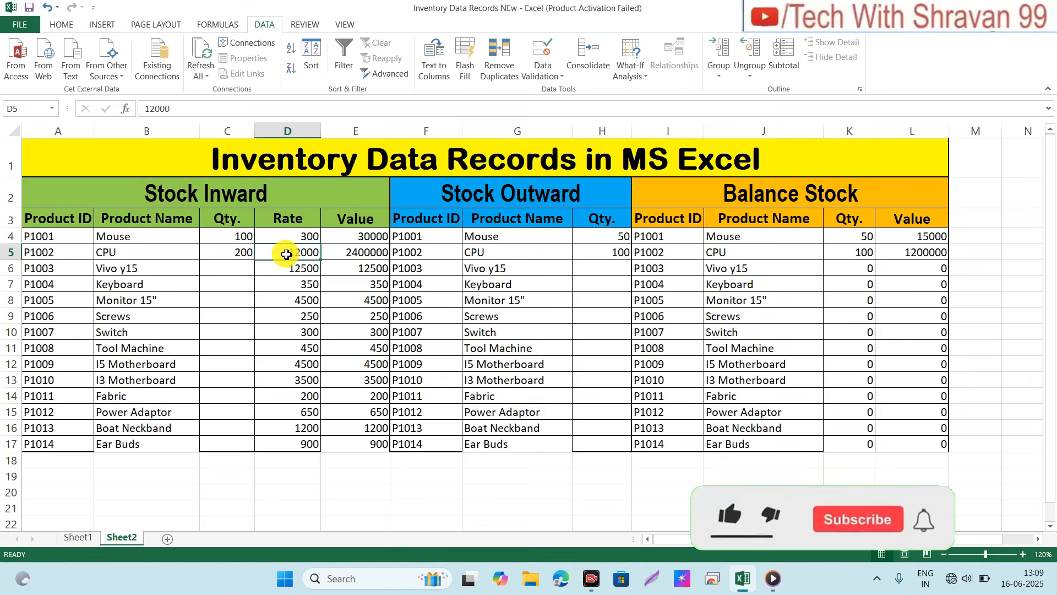
left_click(350, 259)
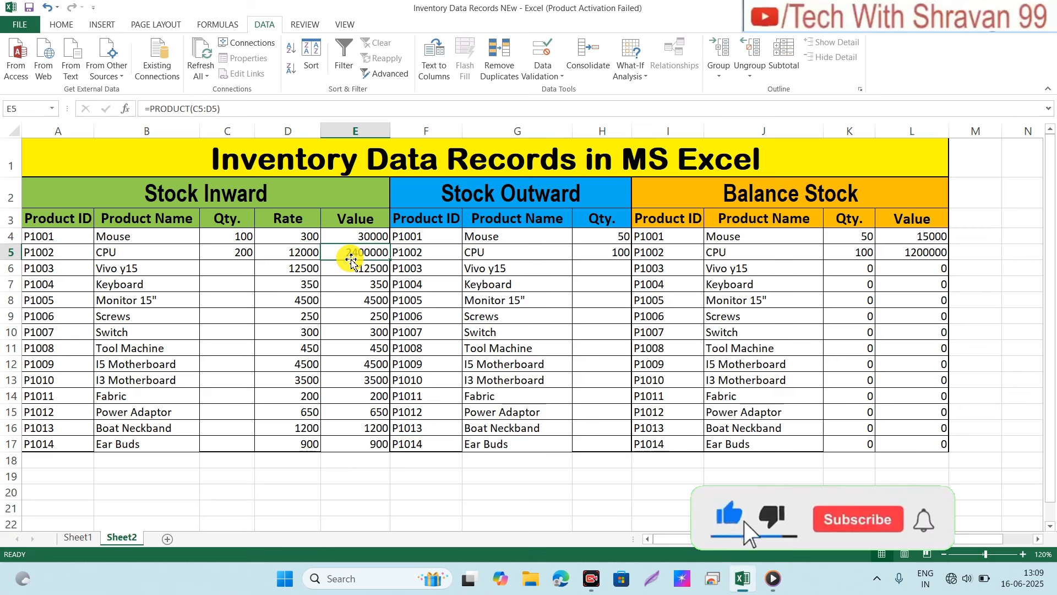